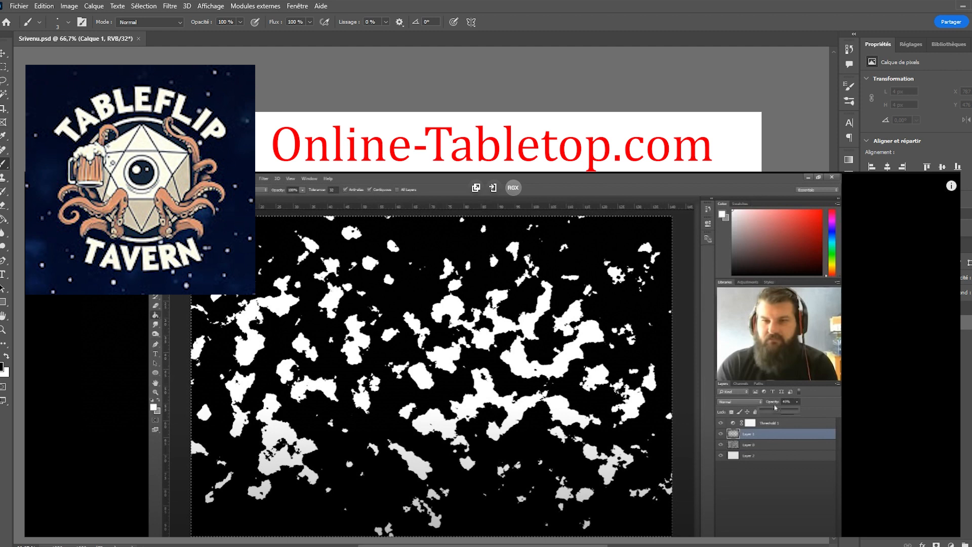
- Try a freehand brush curve in the middle of the blank artboard, and undo it
scroll(578, 282, "up", 6)
scroll(578, 283, "down", 7)
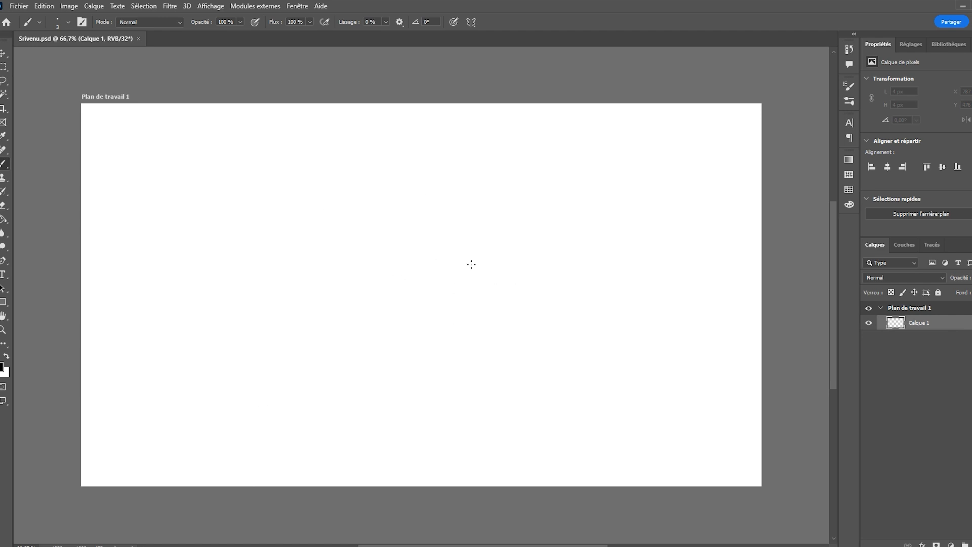
left_click_drag(455, 198, 502, 300)
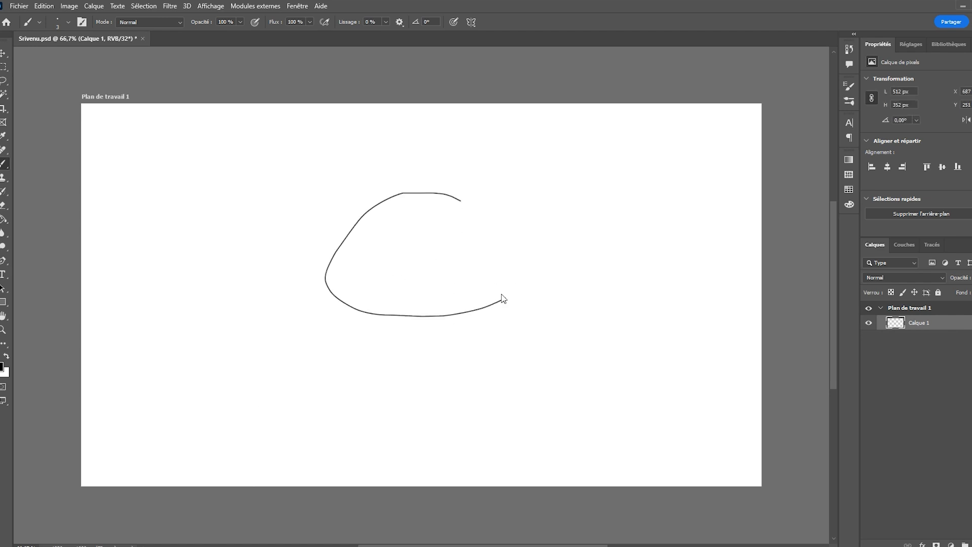
key("ctrl+z")
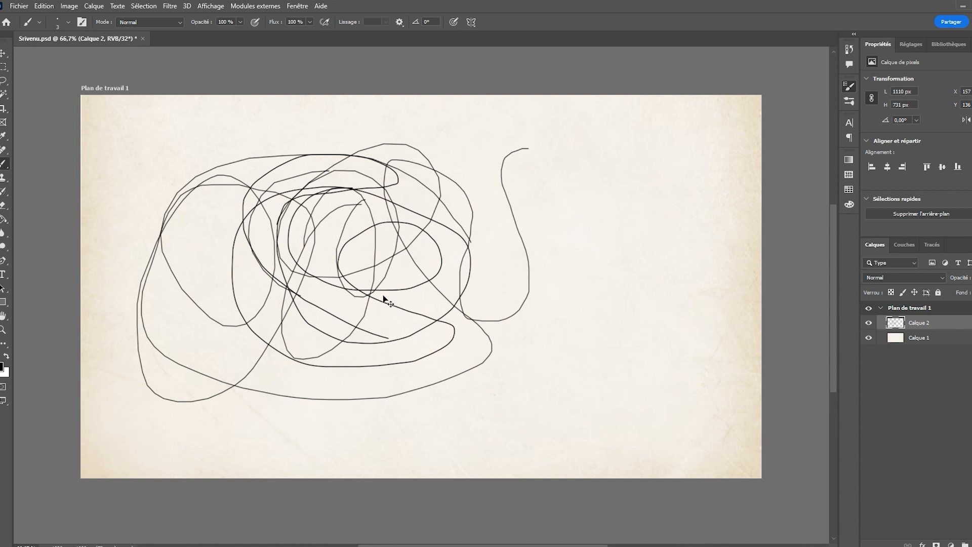
- Undo the last freehand scribbles on Calque 2
key("ctrl+z")
key("ctrl+z")
key("ctrl+z")
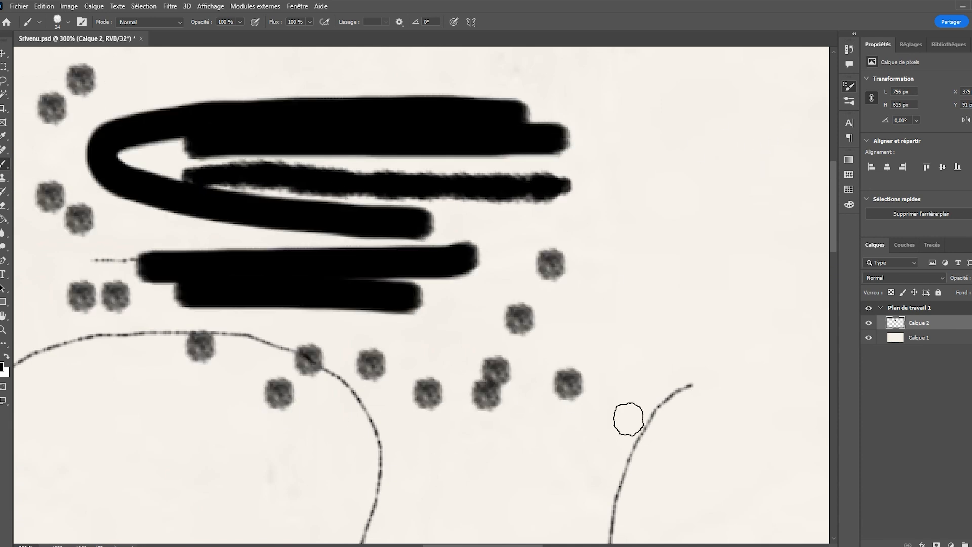
- Test the rough-edged 24 px brush on Calque 2 with black dabs and long strokes of varying thickness
left_click(455, 344)
mouse_move(590, 424)
left_mouse_down()
mouse_move(405, 489)
mouse_move(290, 471)
mouse_move(283, 458)
left_mouse_up()
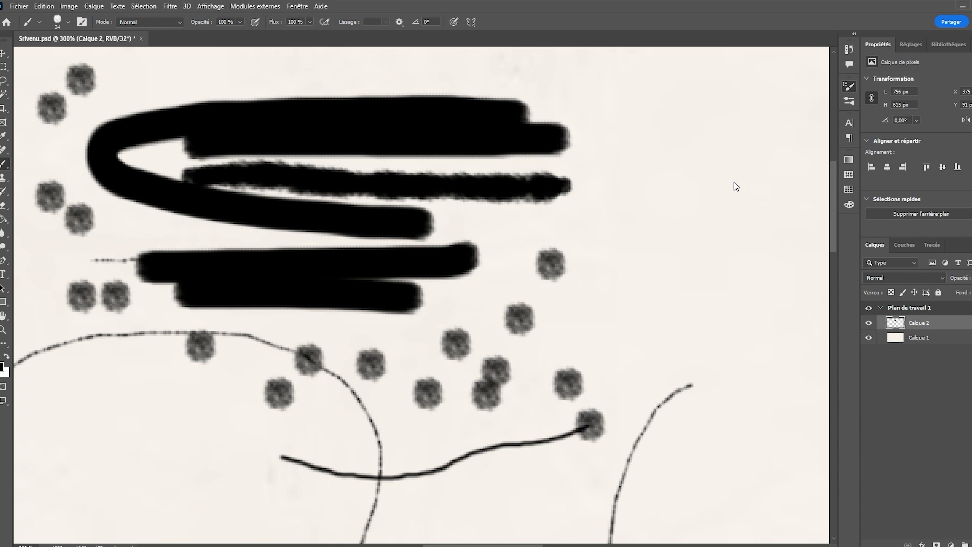
mouse_move(612, 405)
left_mouse_down()
mouse_move(480, 453)
mouse_move(278, 426)
left_mouse_up()
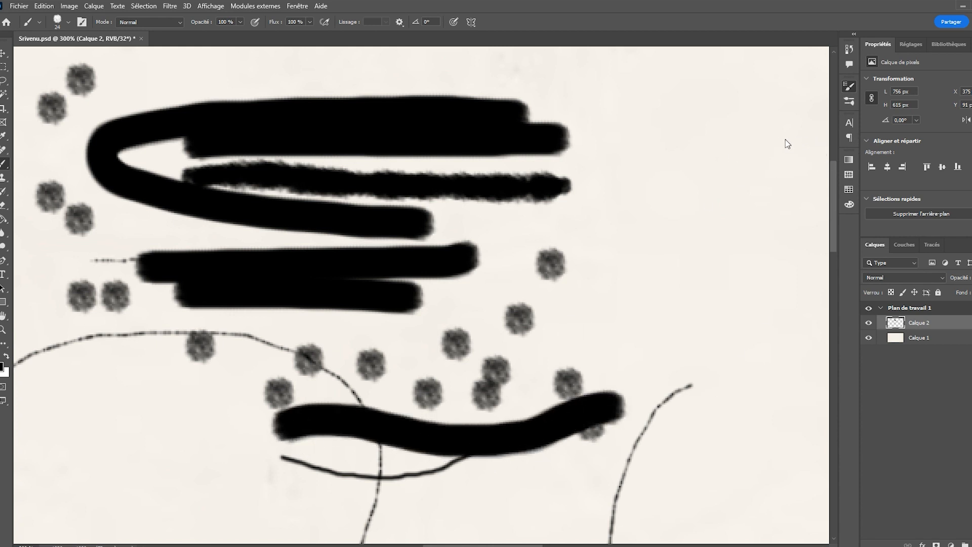
left_click_drag(537, 253, 503, 331)
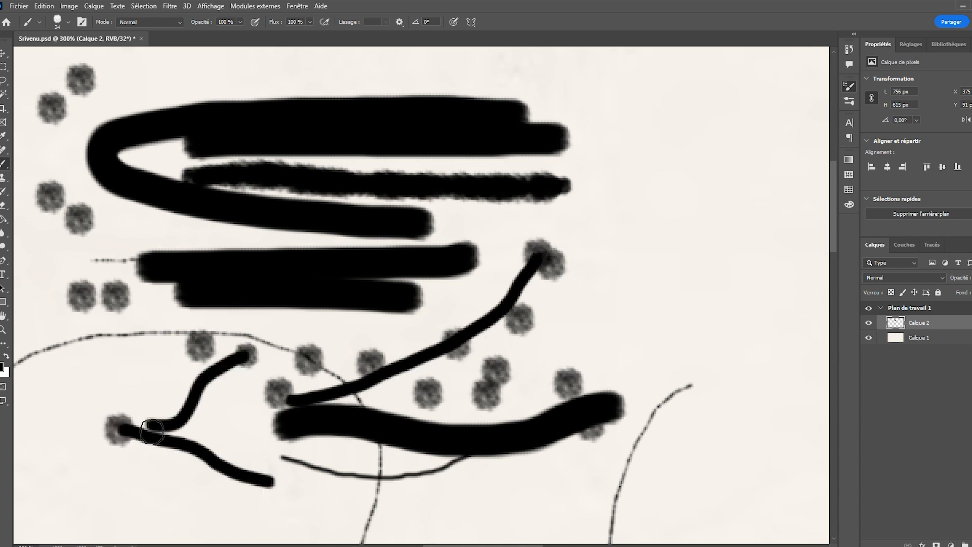
left_click_drag(126, 430, 338, 72)
left_click_drag(724, 400, 458, 487)
left_click_drag(355, 494, 84, 364)
left_click_drag(466, 76, 342, 86)
left_click_drag(266, 324, 243, 420)
scroll(301, 369, "down", 3)
scroll(354, 329, "up", 12)
left_click_drag(435, 205, 331, 208)
left_click_drag(199, 215, 326, 239)
left_click_drag(178, 256, 265, 253)
scroll(716, 100, "down", 1)
scroll(721, 147, "up", 3)
left_click_drag(625, 358, 761, 399)
scroll(660, 116, "up", 2)
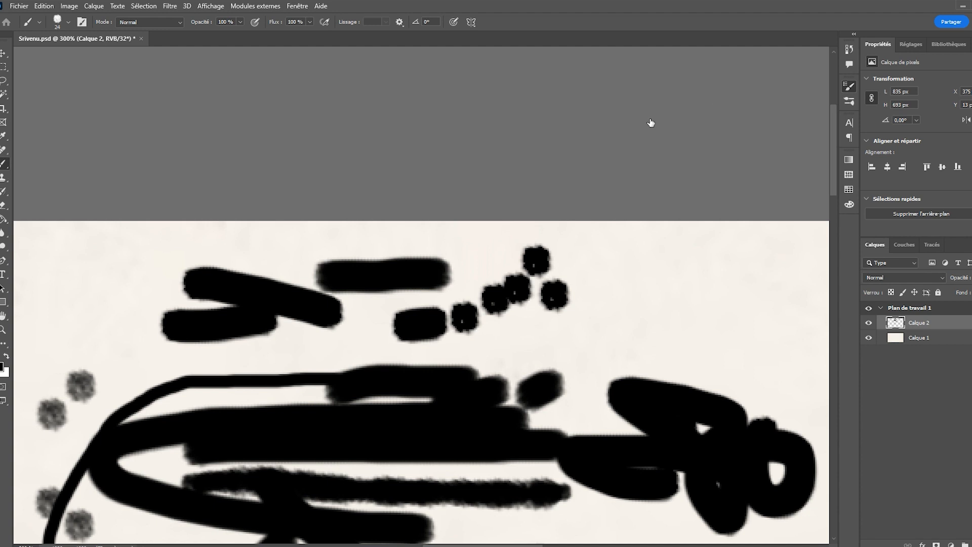
- Add short thick black strokes near the artboard's upper edge, plus long grey strokes with scattered grass-like marks
left_click_drag(109, 326, 389, 335)
left_click_drag(187, 248, 306, 247)
left_click_drag(508, 226, 431, 293)
mouse_move(579, 303)
left_mouse_down()
mouse_move(553, 362)
mouse_move(462, 367)
mouse_move(238, 370)
mouse_move(83, 329)
mouse_move(66, 271)
mouse_move(142, 245)
mouse_move(157, 251)
left_mouse_up()
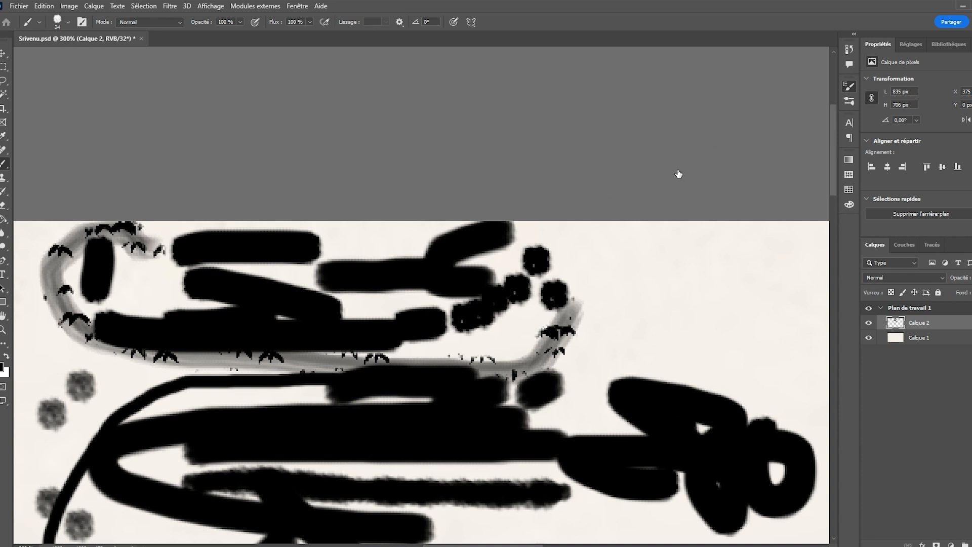
mouse_move(572, 232)
left_mouse_down()
mouse_move(586, 417)
mouse_move(663, 527)
mouse_move(570, 531)
left_mouse_up()
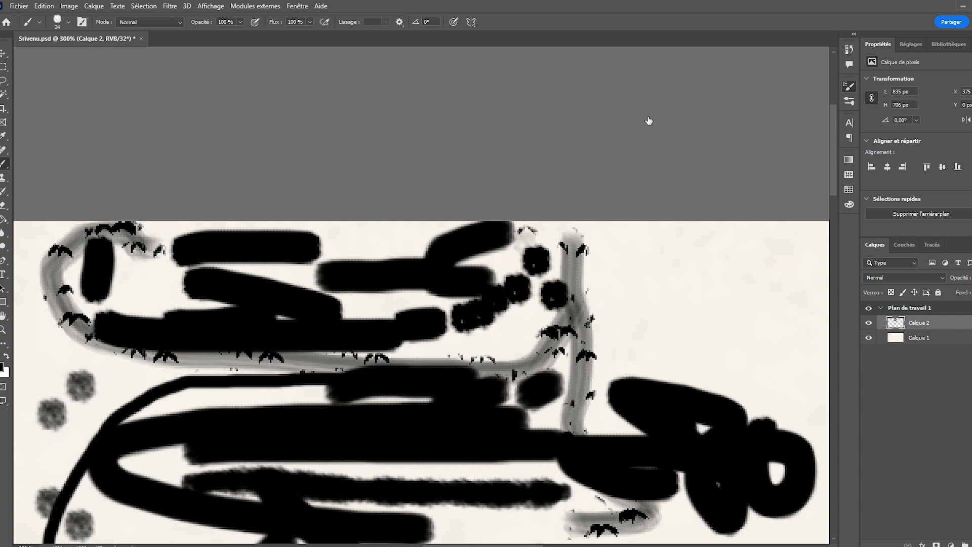
- Paint looping and curved black strokes on the cleared Calque 2 with a smooth round 24 px brush
left_click(971, 544)
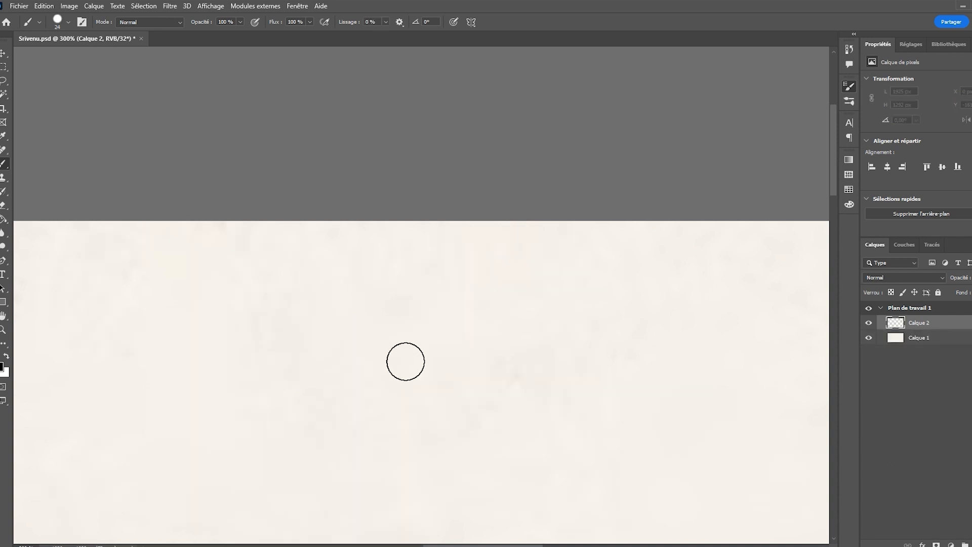
mouse_move(421, 295)
left_mouse_down()
mouse_move(328, 330)
mouse_move(438, 445)
mouse_move(488, 439)
left_mouse_up()
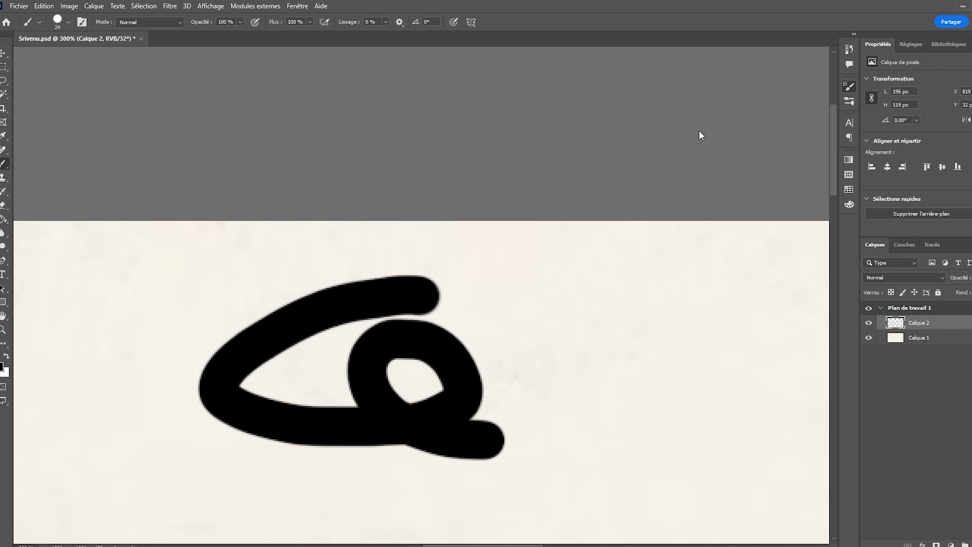
mouse_move(520, 250)
left_mouse_down()
mouse_move(564, 412)
mouse_move(512, 433)
left_mouse_up()
mouse_move(478, 268)
left_mouse_down()
mouse_move(334, 285)
mouse_move(228, 282)
mouse_move(158, 320)
mouse_move(98, 373)
left_mouse_up()
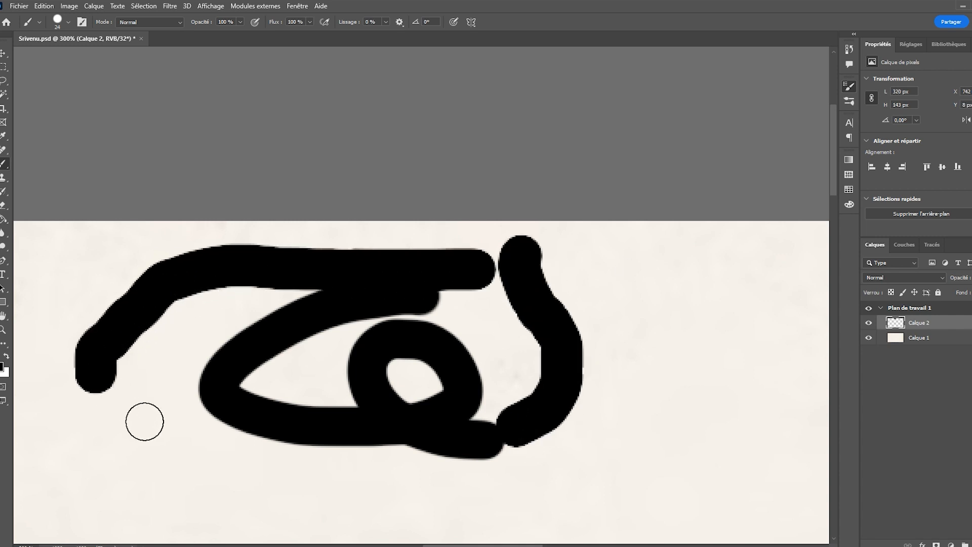
mouse_move(362, 306)
left_mouse_down()
mouse_move(196, 434)
mouse_move(98, 488)
mouse_move(61, 425)
mouse_move(167, 260)
mouse_move(171, 333)
left_mouse_up()
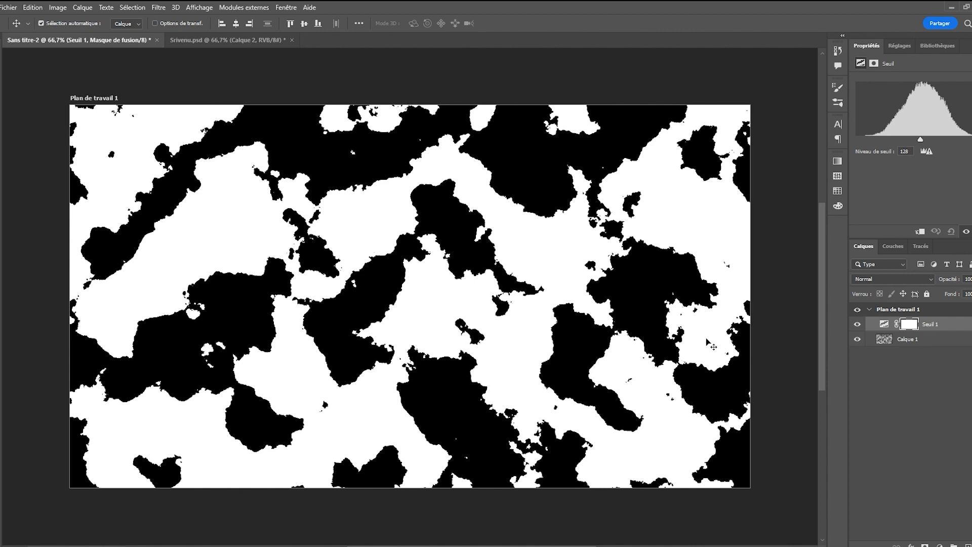
- Merge the Seuil 1 adjustment layer with Calque 1 and try shifting the merged layer slightly
left_click(909, 340)
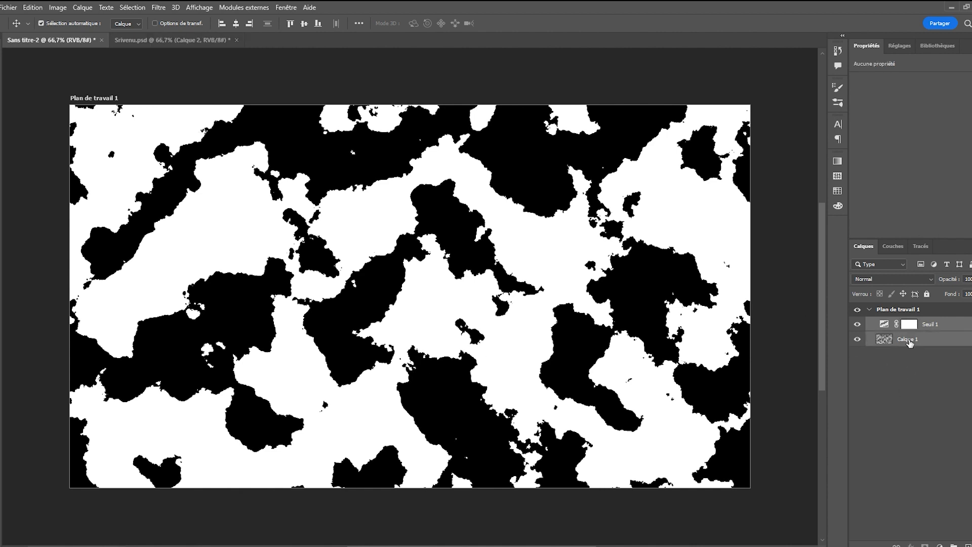
key("ctrl+e")
left_click_drag(444, 295, 421, 292)
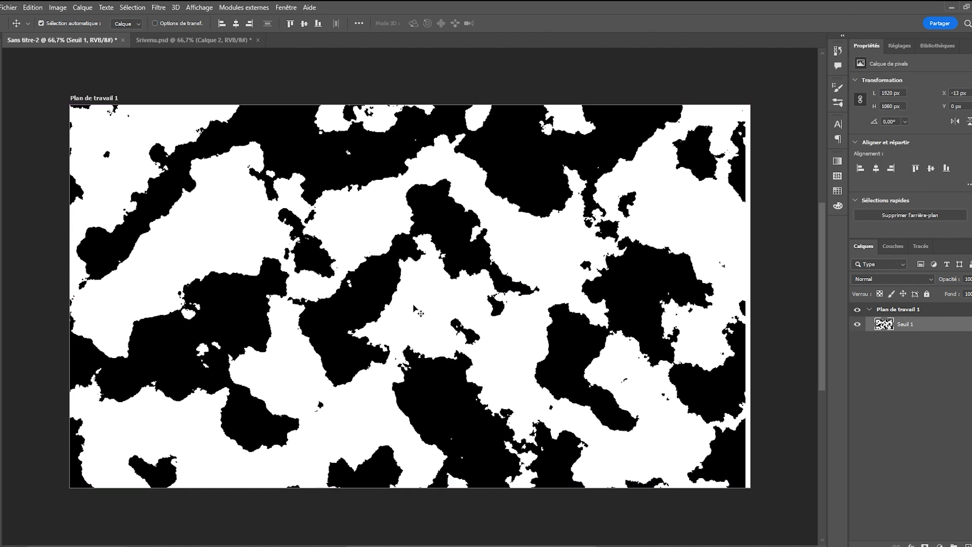
- Lasso the central black landmass, move it slightly away from the landmass above it, and deselect
key("ctrl+plus")
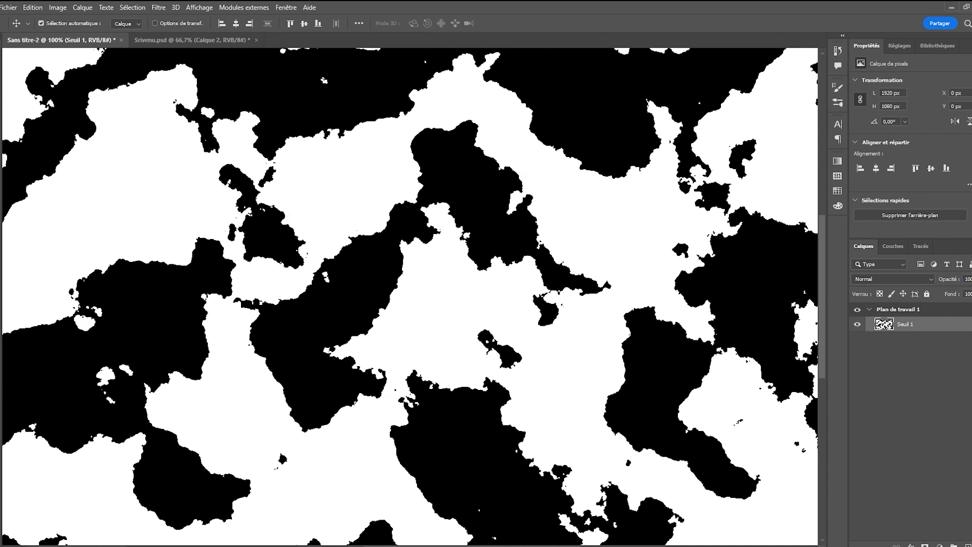
key("l")
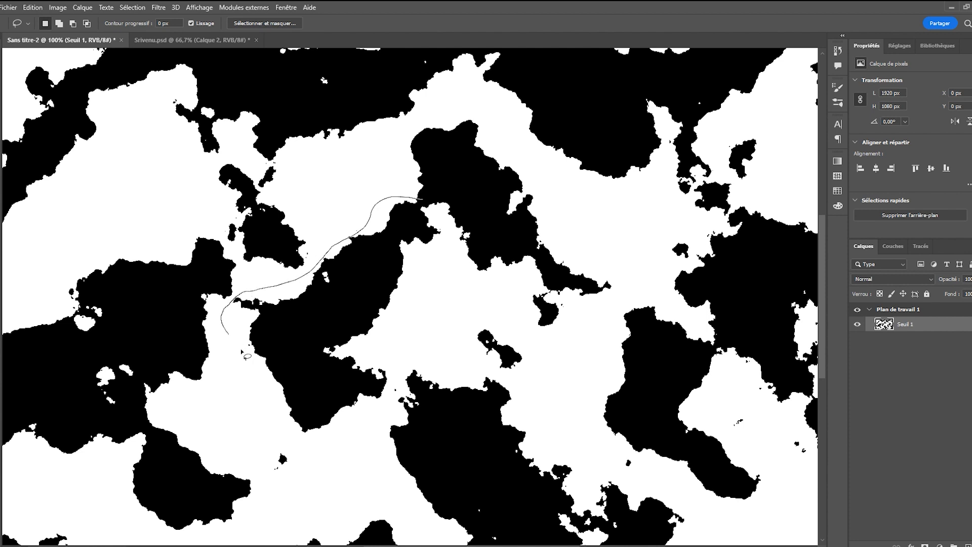
left_click_drag(428, 201, 429, 202)
key("v")
mouse_move(331, 303)
left_mouse_down()
mouse_move(353, 339)
mouse_move(332, 332)
mouse_move(360, 332)
mouse_move(344, 336)
mouse_move(341, 317)
left_mouse_up()
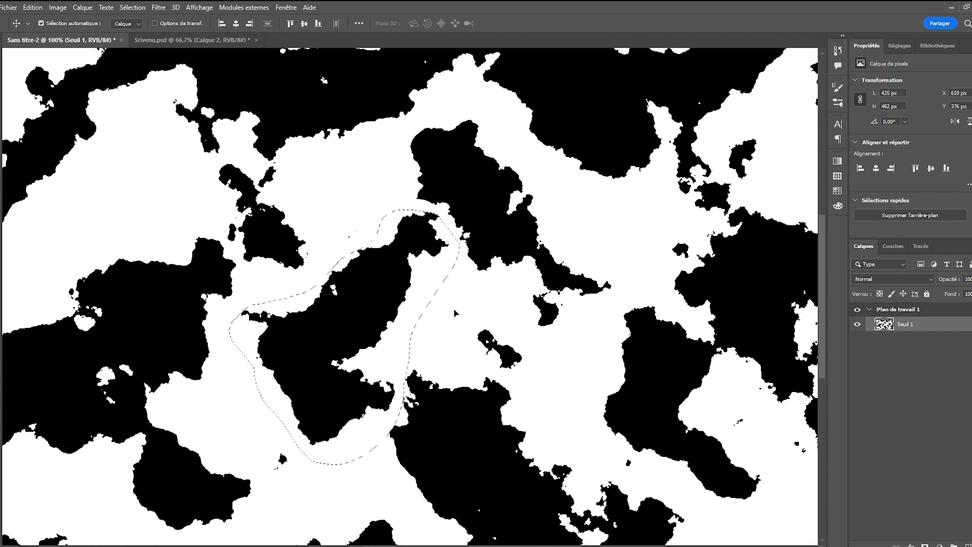
key("l")
key("ctrl+d")
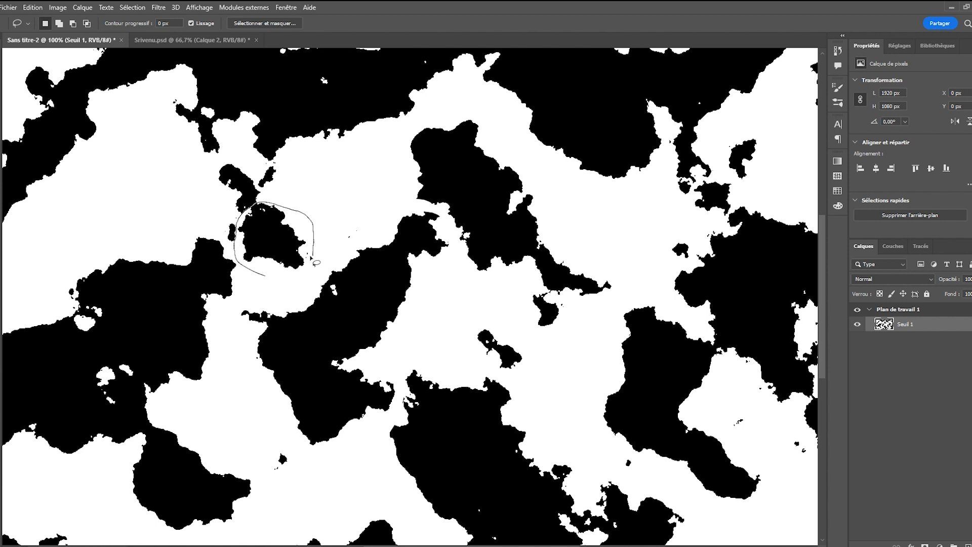
- Lasso the small black island northwest of the central landmass, move it against that landmass's eastern edge, and deselect
left_click_drag(253, 269, 264, 280)
mouse_move(257, 246)
left_mouse_down()
mouse_move(323, 271)
mouse_move(245, 226)
mouse_move(251, 234)
left_mouse_up()
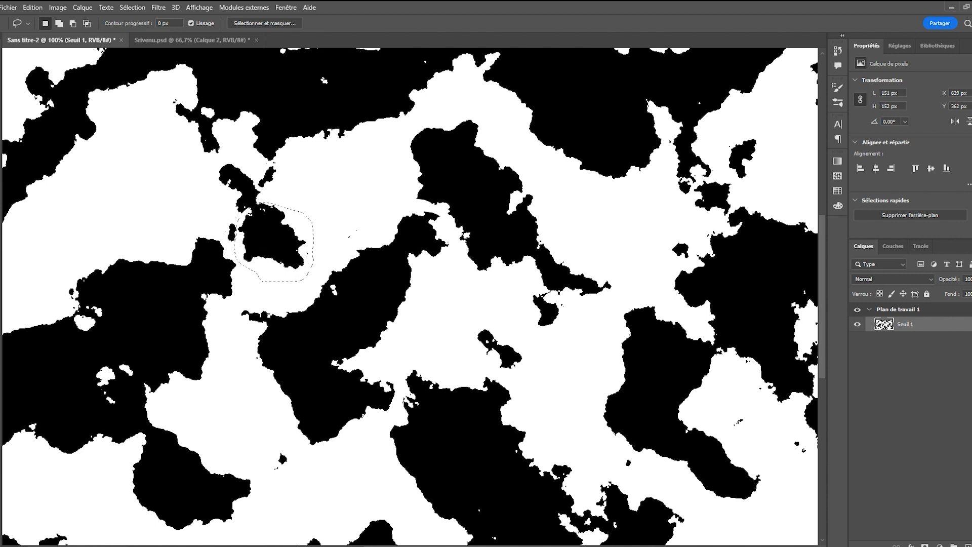
key("v")
mouse_move(284, 241)
left_mouse_down()
mouse_move(340, 271)
mouse_move(429, 279)
mouse_move(445, 304)
mouse_move(426, 279)
left_mouse_up()
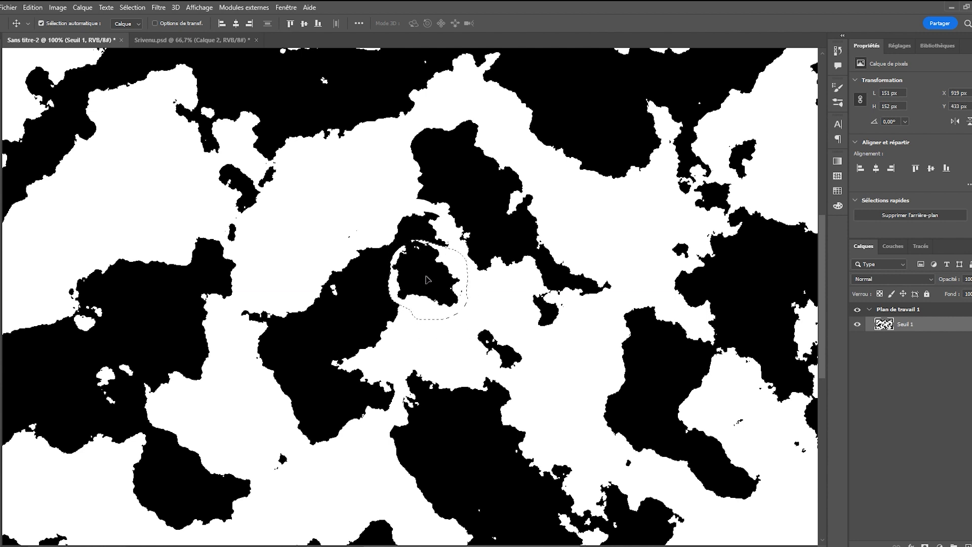
key("ctrl+d")
- Paint black over the white seam around the moved island and the small white hole in the central landmass
key("l")
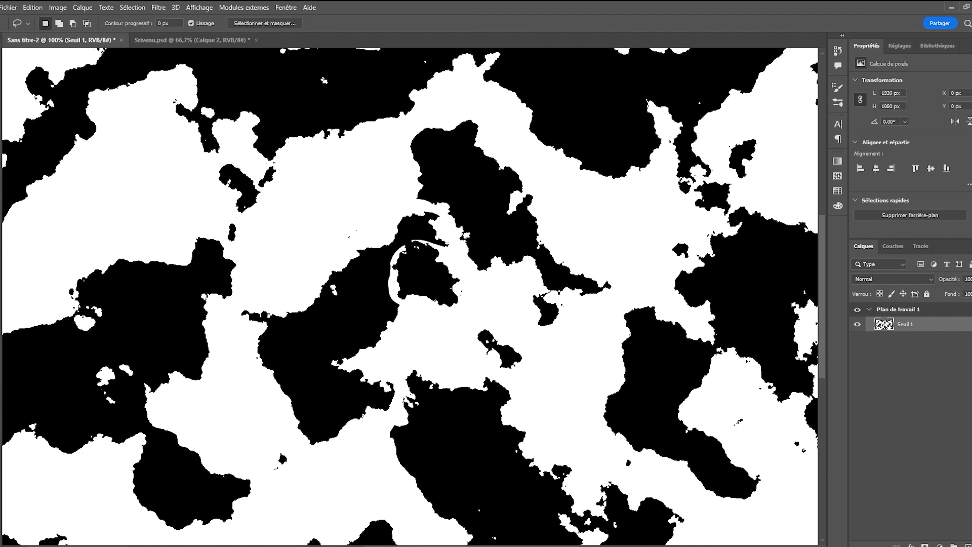
key("b")
mouse_move(389, 301)
left_mouse_down()
mouse_move(399, 272)
mouse_move(429, 254)
left_mouse_up()
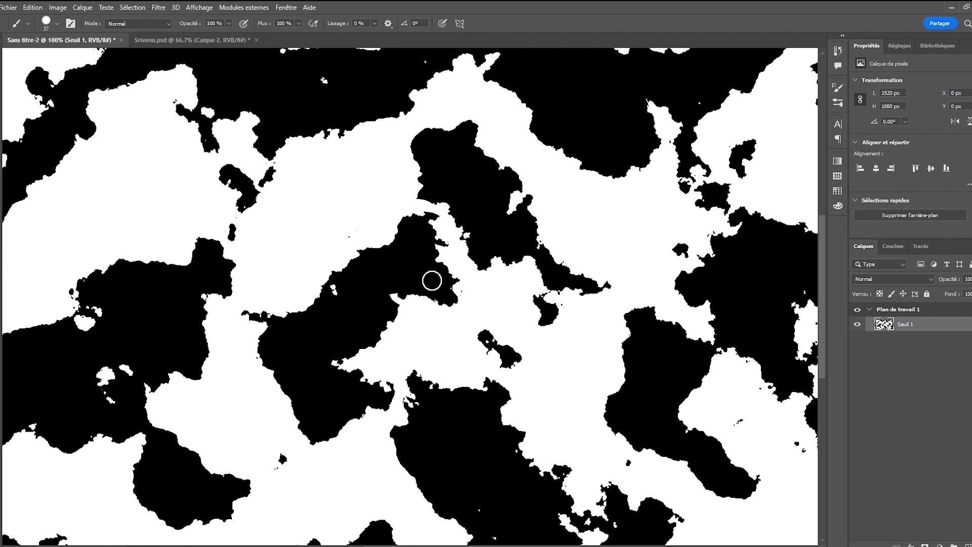
left_click_drag(349, 311, 339, 297)
- Lasso the northern end of the landmass below the central one and move it onto the central landmass's southeastern side
scroll(400, 356, "down", 2)
scroll(399, 355, "down", 2)
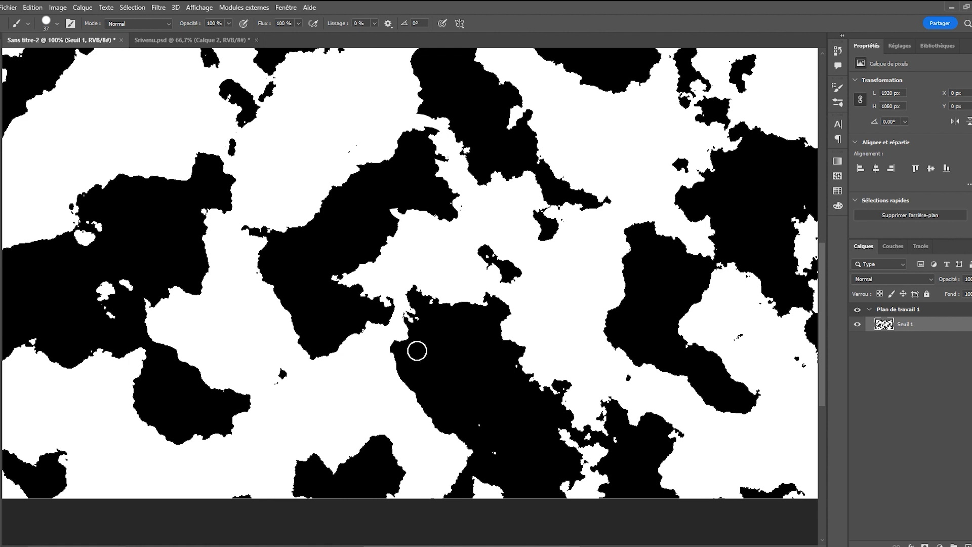
scroll(419, 311, "up", 1)
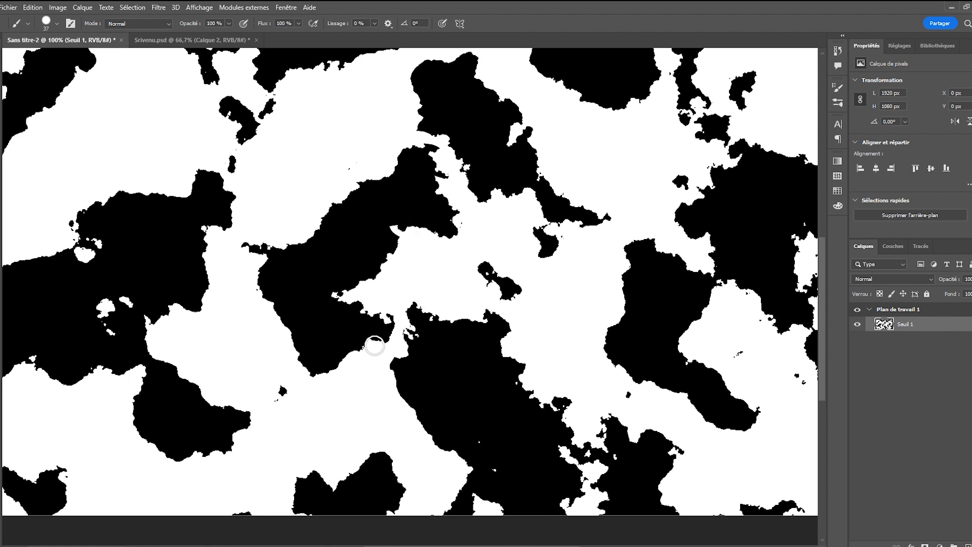
scroll(464, 358, "down", 2)
scroll(431, 359, "up", 1)
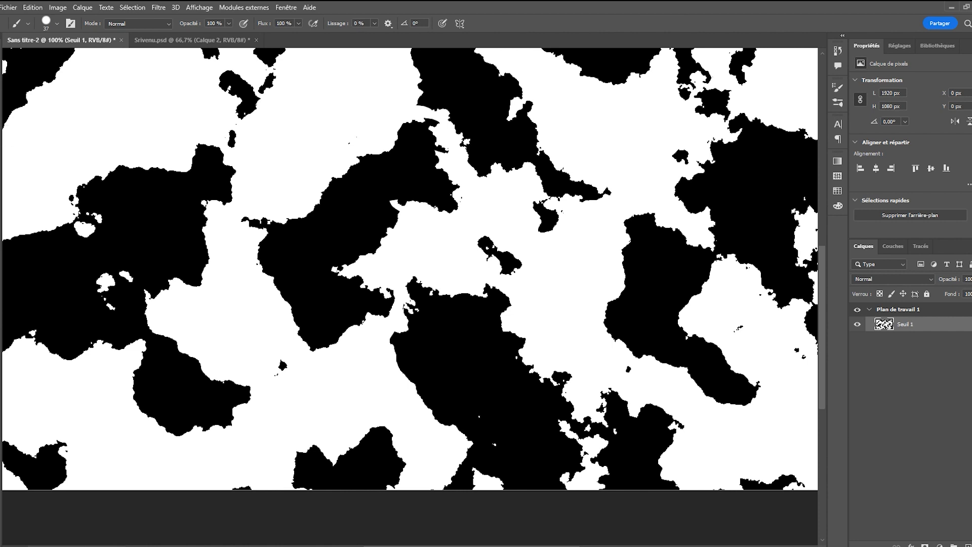
key("l")
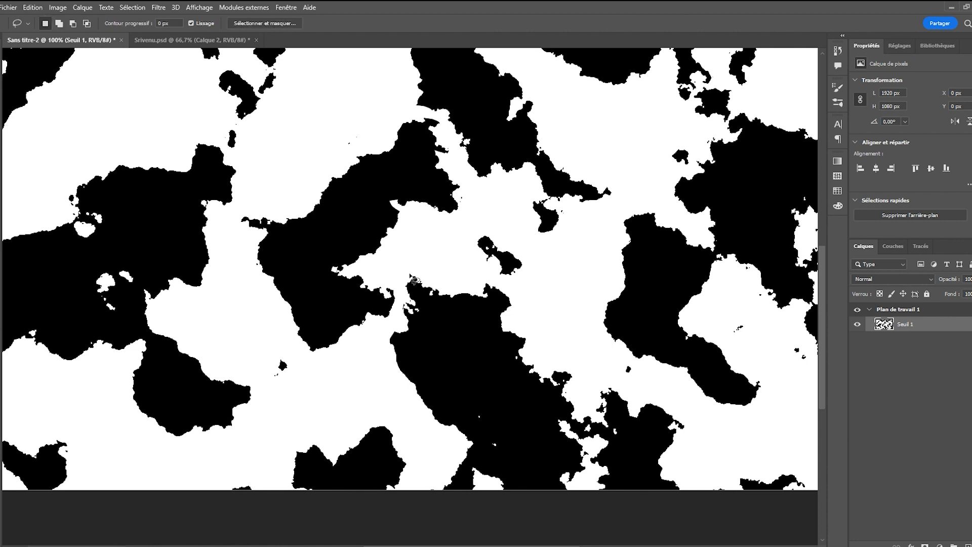
left_click_drag(383, 347, 465, 341)
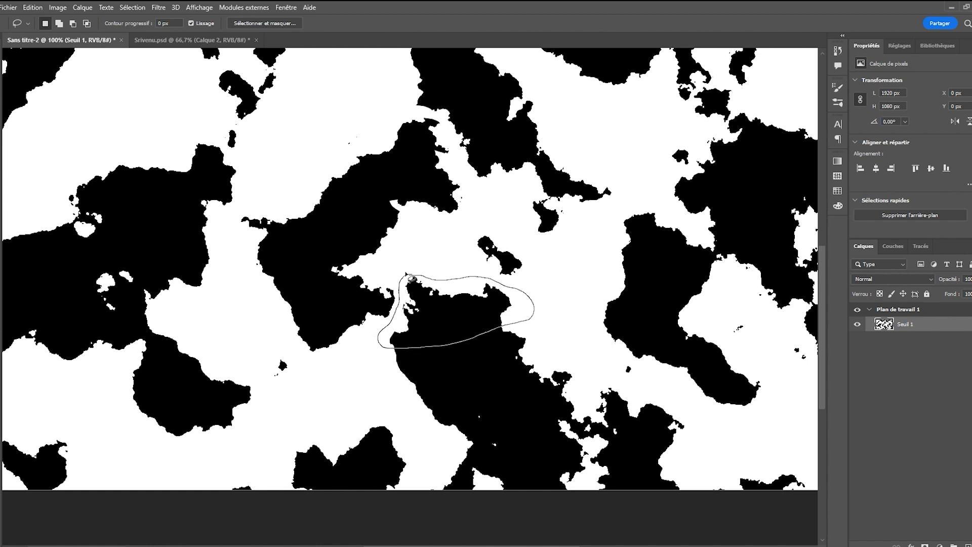
left_click_drag(402, 274, 407, 277)
key("v")
left_click_drag(455, 325, 410, 275)
- Rotate the moved piece to 146.82° at 102.03% scale, fit it against the central landmass's southeastern coast, and deselect
key("ctrl+t")
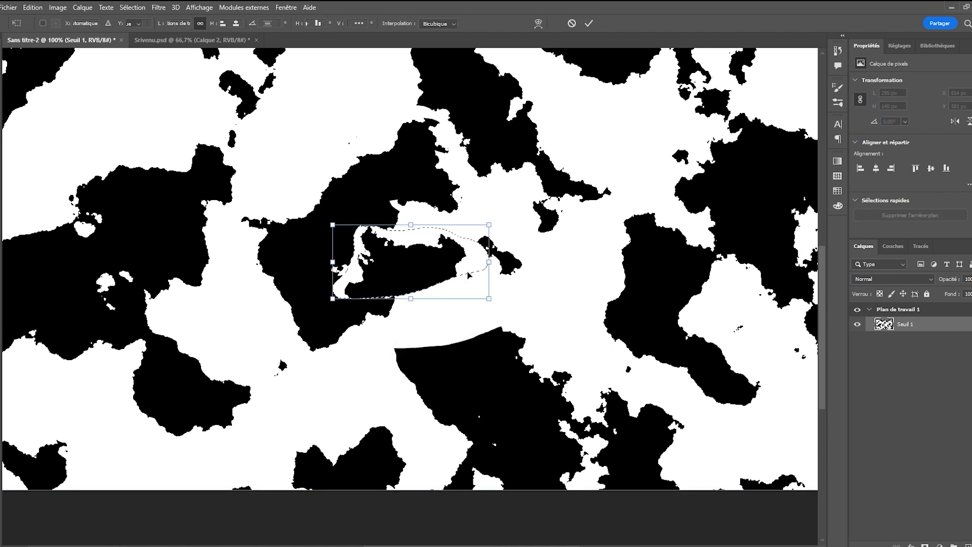
mouse_move(494, 305)
left_mouse_down()
mouse_move(461, 309)
mouse_move(484, 324)
mouse_move(572, 323)
mouse_move(414, 328)
mouse_move(340, 293)
mouse_move(333, 265)
left_mouse_up()
left_click_drag(419, 258, 408, 248)
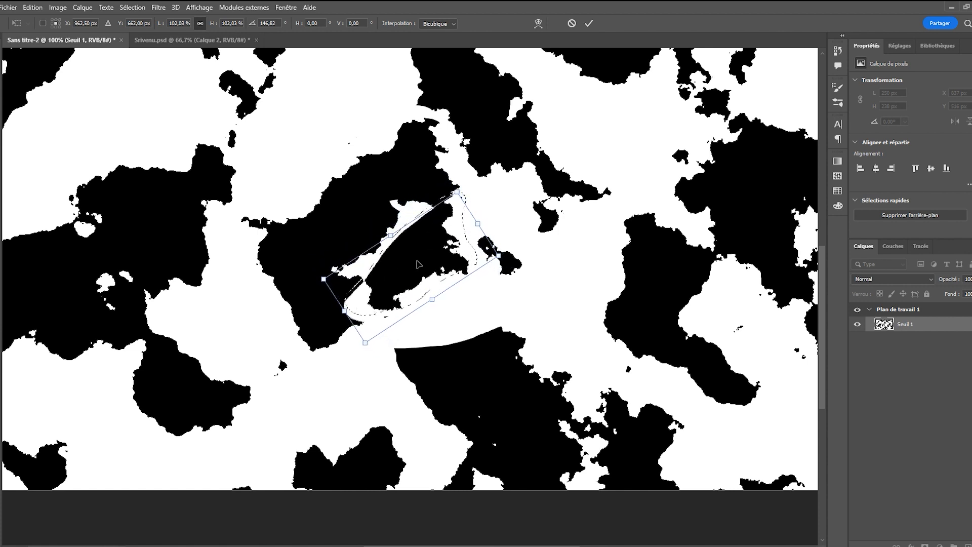
left_click_drag(432, 270, 424, 262)
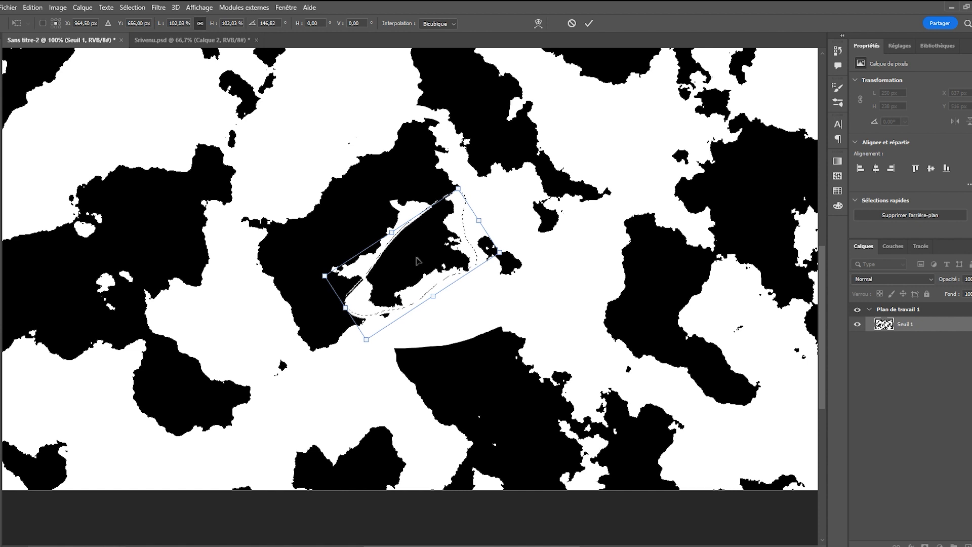
key("Return")
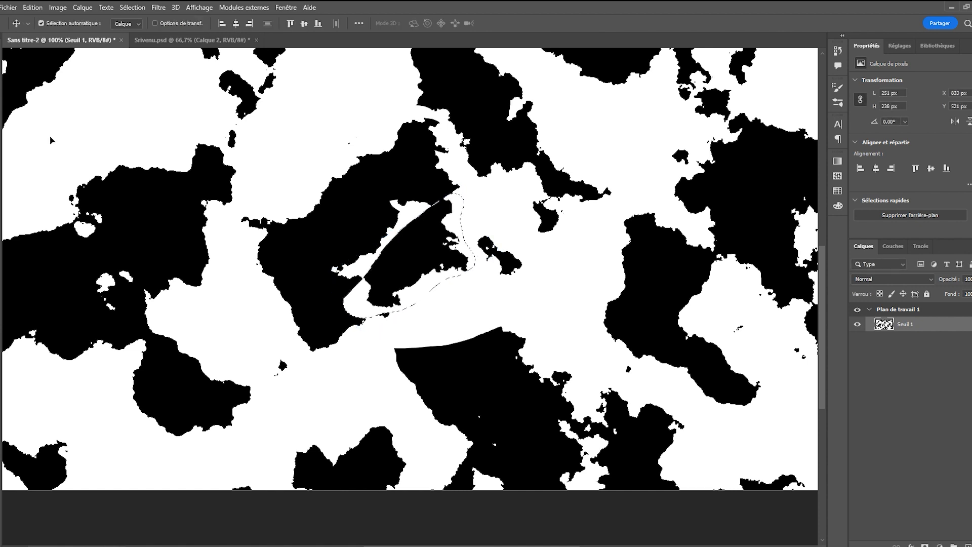
key("l")
key("ctrl+d")
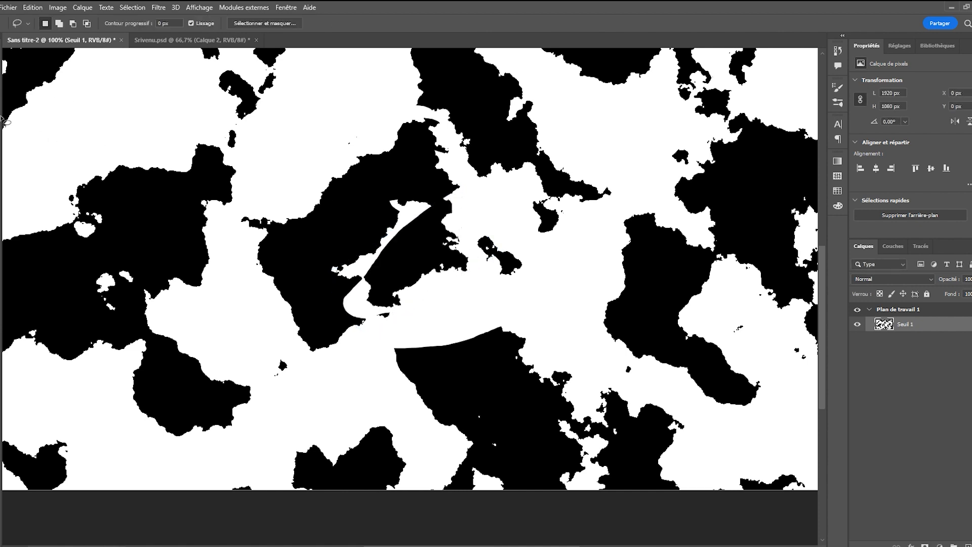
- Paint black over the white gap between the rotated piece and the central landmass
key("b")
mouse_move(425, 202)
left_mouse_down()
mouse_move(431, 221)
mouse_move(402, 212)
mouse_move(406, 241)
mouse_move(366, 259)
mouse_move(341, 283)
left_mouse_up()
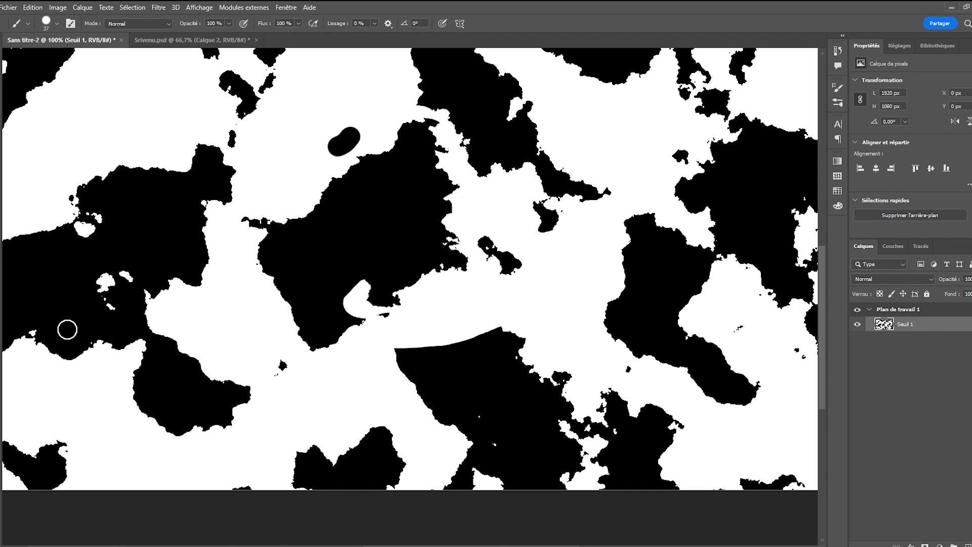
scroll(346, 313, "up", 5)
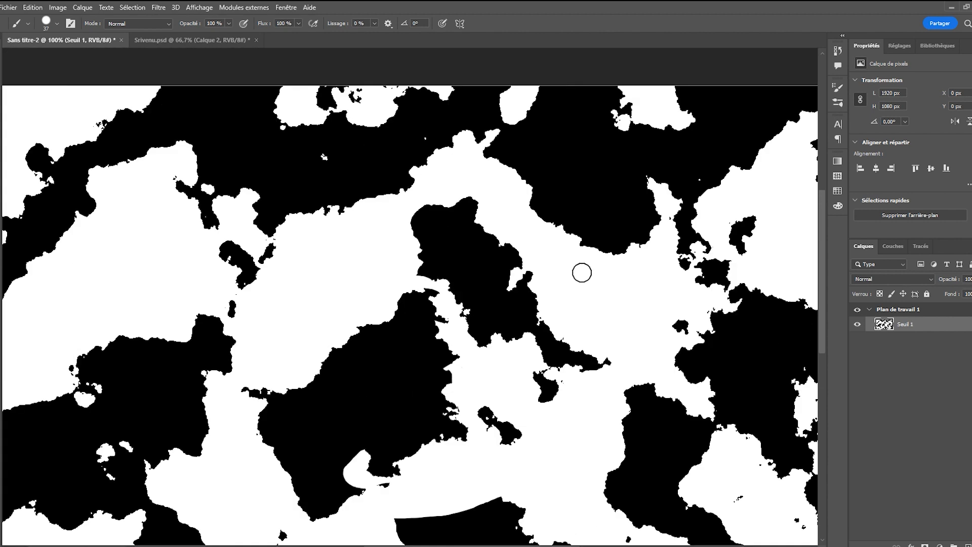
- Lasso the southern tip of the northeastern landmass and move it to the central landmass's southern coast
key("l")
left_click_drag(529, 196, 531, 199)
key("v")
mouse_move(577, 230)
left_mouse_down()
mouse_move(503, 263)
mouse_move(365, 456)
left_mouse_up()
- Free-transform the moved piece to fit the central landmass's southern coast, apply the transform, and deselect
scroll(364, 430, "down", 2)
key("ctrl+t")
left_click_drag(430, 405, 389, 335)
left_click_drag(373, 390, 377, 414)
key("Return")
key("ctrl+d")
- Paint black on Seuil 1 over the white gaps between the fitted piece and the central landmass
key("b")
left_click(906, 324)
mouse_move(343, 376)
left_mouse_down()
mouse_move(331, 417)
mouse_move(375, 402)
left_mouse_up()
- Swap the painting colour to white and shift the Seuil 1 layer slightly left to X -14 px
key("x")
key("ctrl+minus")
key("v")
left_click_drag(384, 340, 378, 340)
- Paint white over all surrounding landmasses with an 85 px brush, leaving only the central landmass
key("b")
left_click(56, 24)
left_click_drag(403, 142, 294, 228)
mouse_move(218, 299)
left_mouse_down()
mouse_move(237, 418)
mouse_move(174, 491)
mouse_move(178, 530)
mouse_move(135, 542)
mouse_move(146, 311)
mouse_move(91, 310)
mouse_move(169, 235)
mouse_move(146, 241)
mouse_move(43, 401)
mouse_move(65, 227)
mouse_move(496, 120)
mouse_move(414, 115)
mouse_move(177, 228)
mouse_move(419, 199)
mouse_move(456, 130)
mouse_move(774, 175)
mouse_move(747, 252)
mouse_move(766, 417)
mouse_move(761, 469)
mouse_move(681, 294)
mouse_move(709, 336)
mouse_move(729, 163)
mouse_move(686, 130)
mouse_move(673, 145)
mouse_move(583, 174)
mouse_move(633, 195)
mouse_move(618, 137)
mouse_move(584, 256)
mouse_move(556, 203)
mouse_move(427, 226)
mouse_move(430, 240)
mouse_move(455, 256)
mouse_move(475, 344)
mouse_move(484, 229)
mouse_move(462, 211)
mouse_move(510, 433)
mouse_move(481, 507)
mouse_move(432, 442)
mouse_move(451, 423)
left_mouse_up()
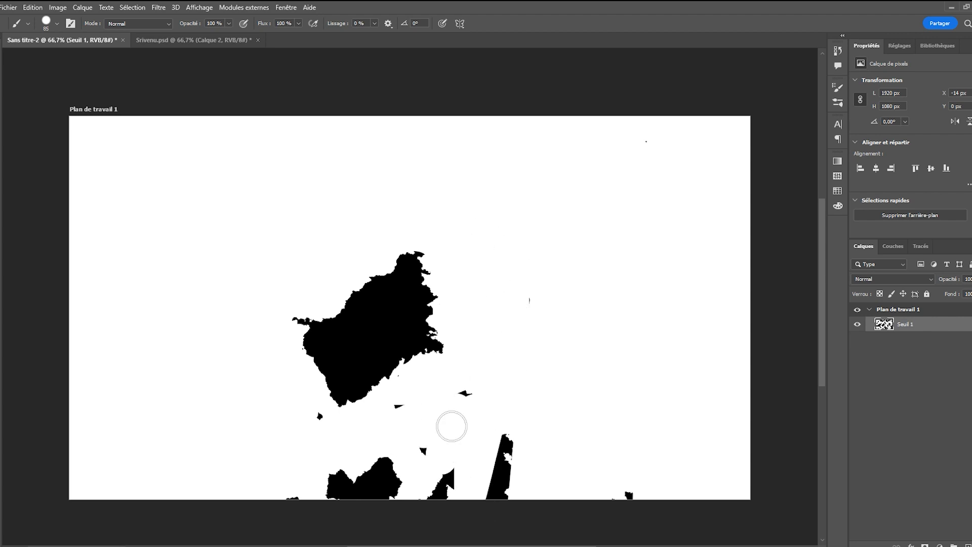
mouse_move(516, 345)
left_mouse_down()
mouse_move(493, 507)
mouse_move(468, 505)
mouse_move(530, 499)
mouse_move(469, 503)
mouse_move(469, 482)
mouse_move(332, 468)
mouse_move(412, 422)
mouse_move(375, 442)
mouse_move(328, 437)
mouse_move(364, 454)
mouse_move(592, 503)
mouse_move(711, 500)
mouse_move(616, 462)
left_mouse_up()
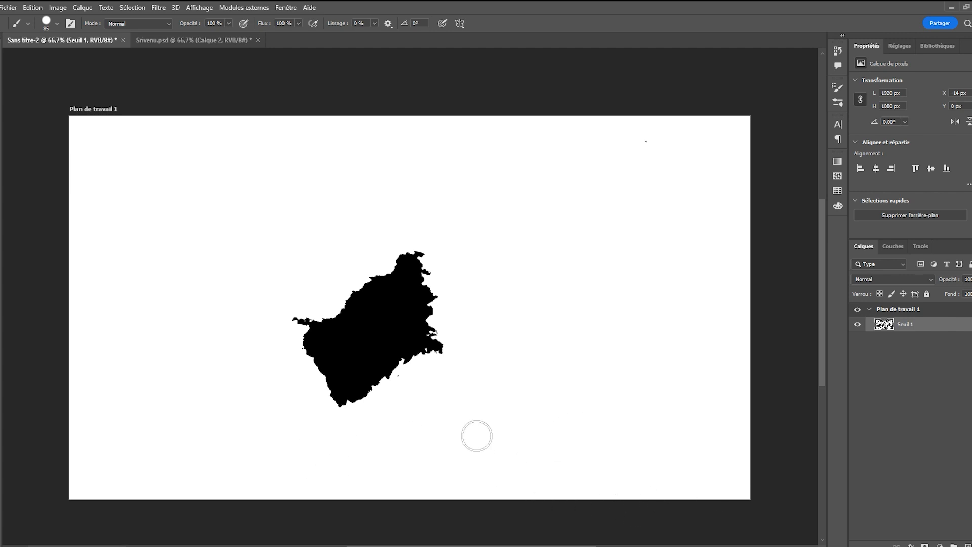
- Move the isolated landmass slightly up and left and scale it proportionally to 146.63%
key("v")
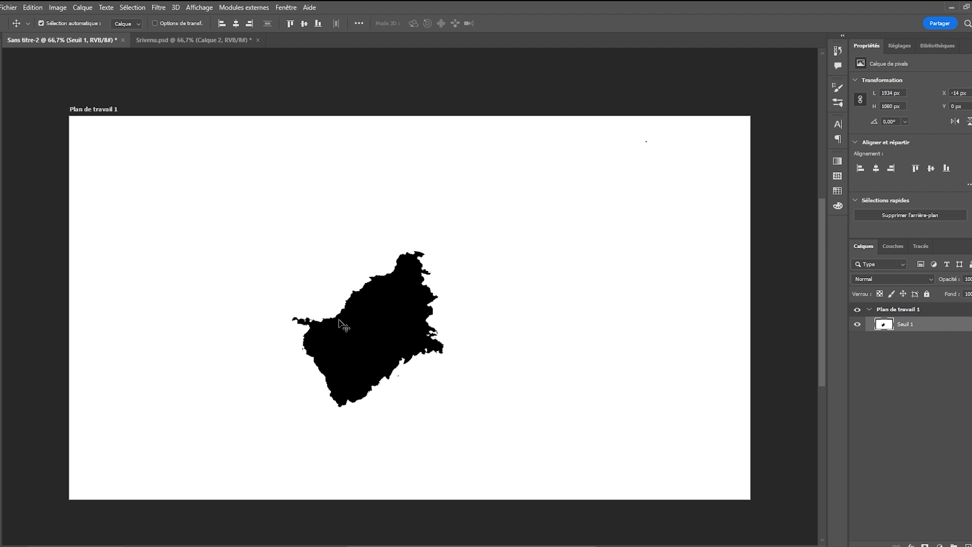
left_click_drag(364, 323, 329, 314)
key("ctrl+t")
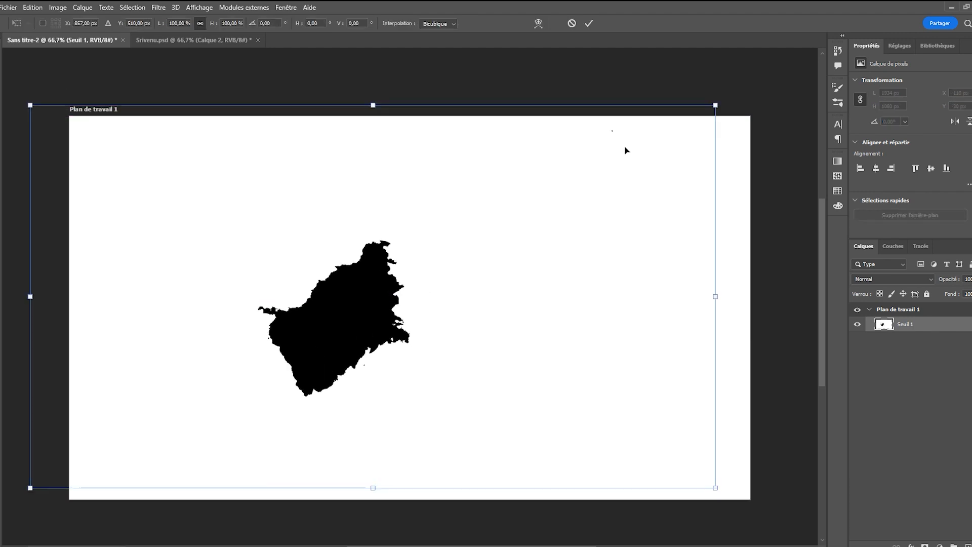
left_click_drag(717, 110, 802, 111)
scroll(477, 386, "down", 16)
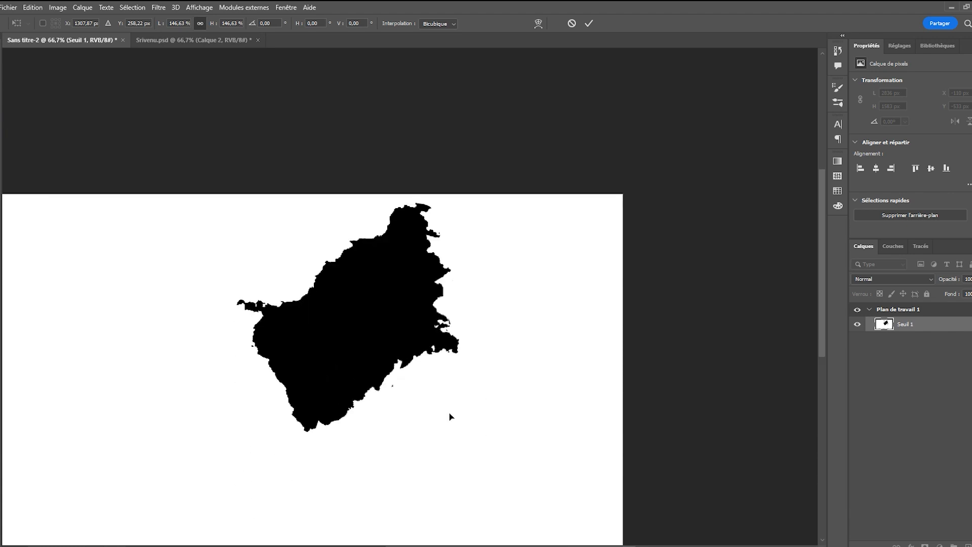
- Position the enlarged landmass near the centre of the artboard, apply the transform, and select the Seuil 1 layer
scroll(448, 405, "left", 8)
left_click_drag(448, 347, 380, 406)
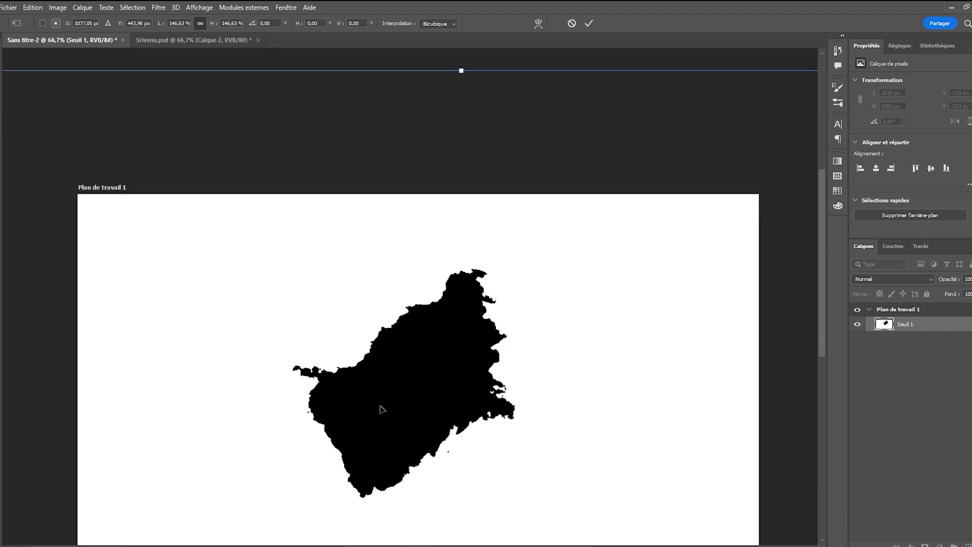
scroll(391, 530, "down", 4)
mouse_move(399, 353)
left_mouse_down()
mouse_move(403, 369)
mouse_move(396, 361)
left_mouse_up()
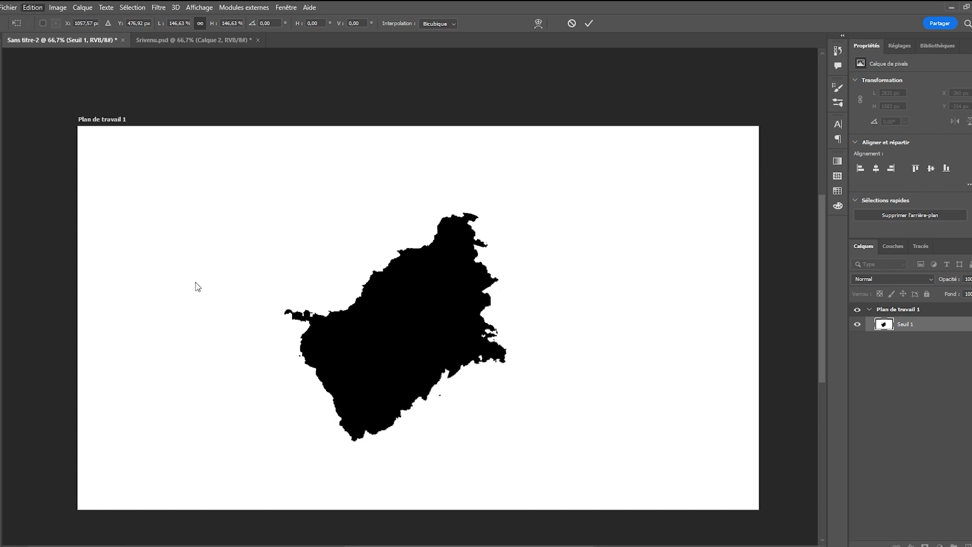
left_click(890, 311)
left_click(904, 329)
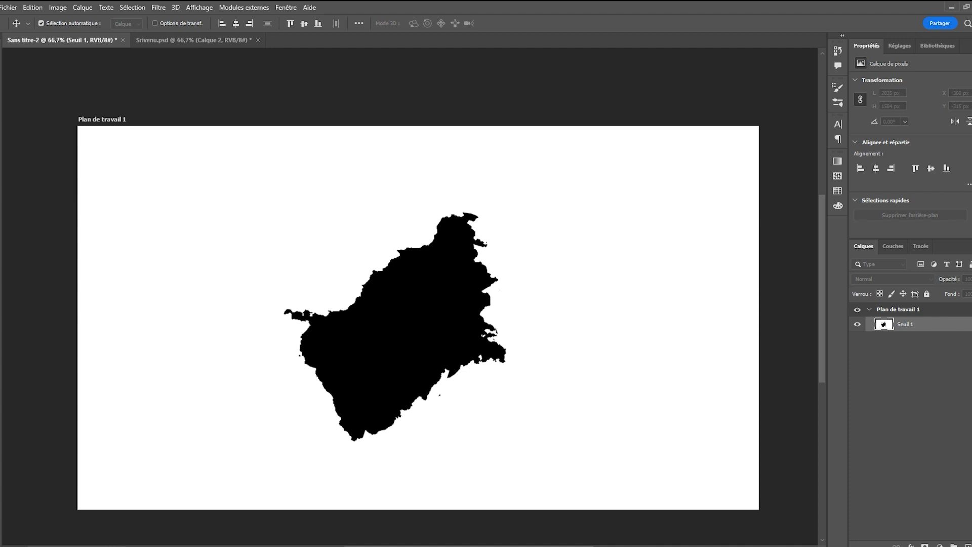
- Paint black test strokes across the artboard with the 646 px brush shaped like the landmass
key("b")
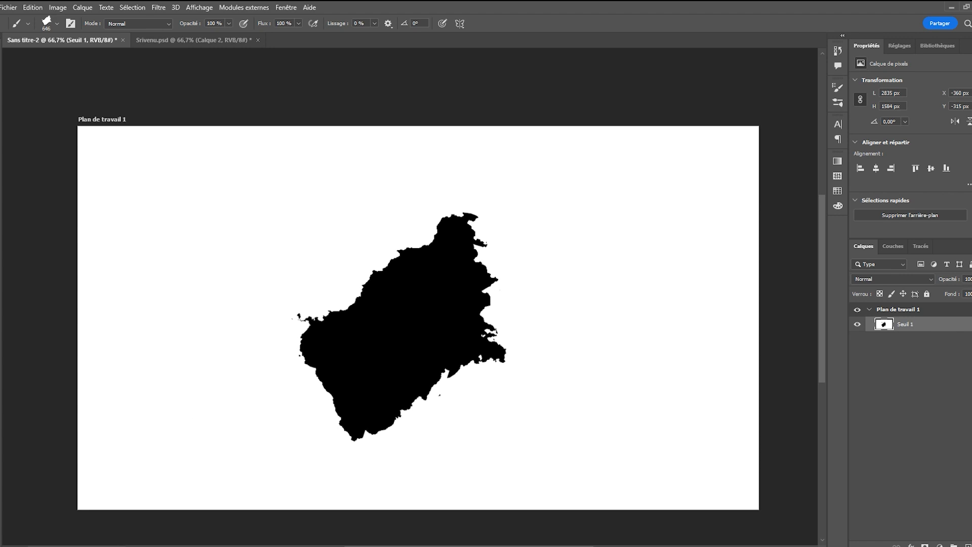
mouse_move(358, 358)
left_mouse_down()
mouse_move(336, 433)
mouse_move(397, 466)
mouse_move(516, 456)
mouse_move(635, 404)
mouse_move(466, 343)
mouse_move(314, 369)
mouse_move(523, 418)
mouse_move(673, 361)
mouse_move(562, 330)
left_mouse_up()
scroll(570, 484, "down", 3)
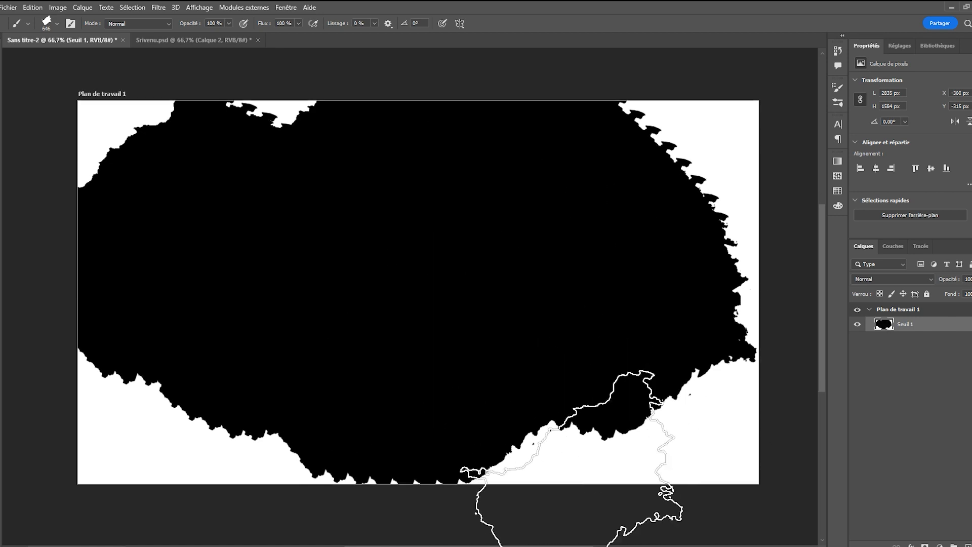
scroll(570, 485, "up", 4)
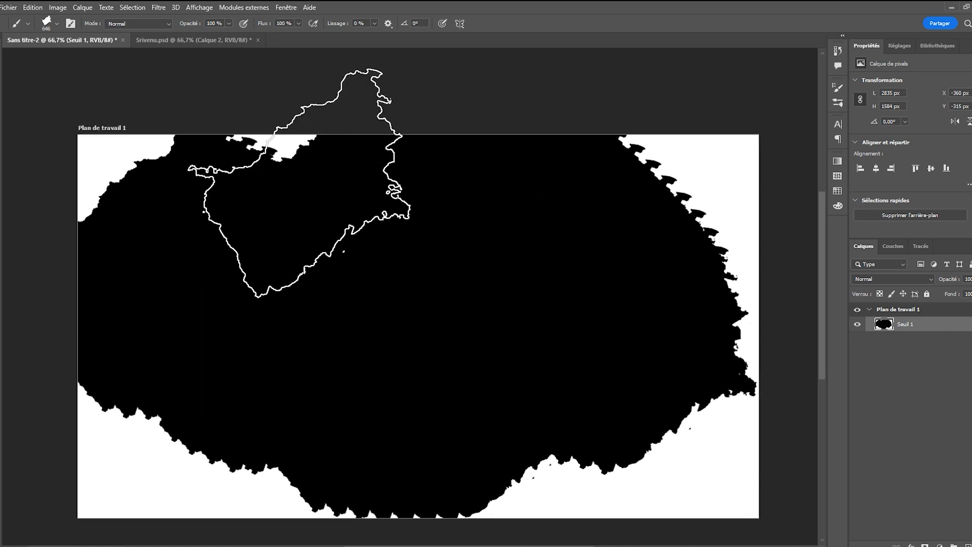
left_click(512, 212)
- Open the brush settings, try the landmass-shaped brush on Srivenu.psd's parchment, and undo the test strokes
left_click(837, 88)
left_click(837, 102)
left_click(837, 88)
left_click_drag(377, 221, 361, 226)
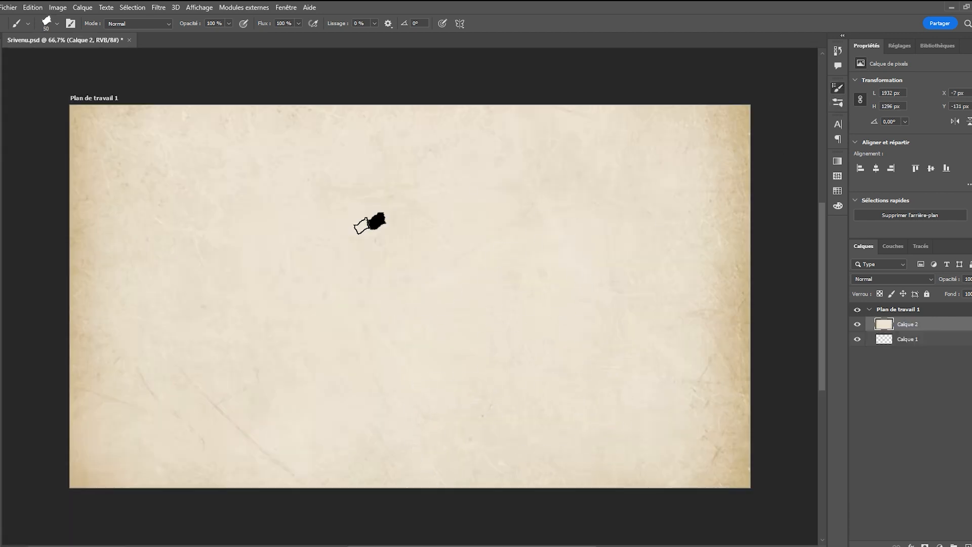
key("ctrl+plus")
key("ctrl+plus")
key("ctrl+plus")
key("ctrl+z")
left_click_drag(302, 153, 247, 213)
key("ctrl+z")
- Paint brown test strokes on the parchment with the landmass-shaped brush at 30 px
mouse_move(398, 150)
left_mouse_down()
mouse_move(378, 292)
mouse_move(386, 463)
left_mouse_up()
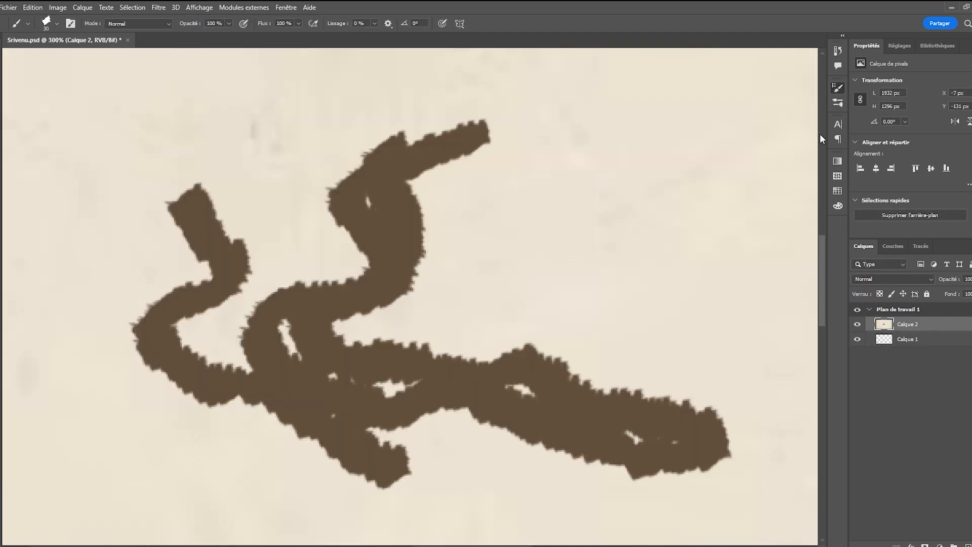
left_click_drag(167, 167, 101, 354)
left_click_drag(249, 98, 520, 109)
left_click_drag(203, 481, 449, 249)
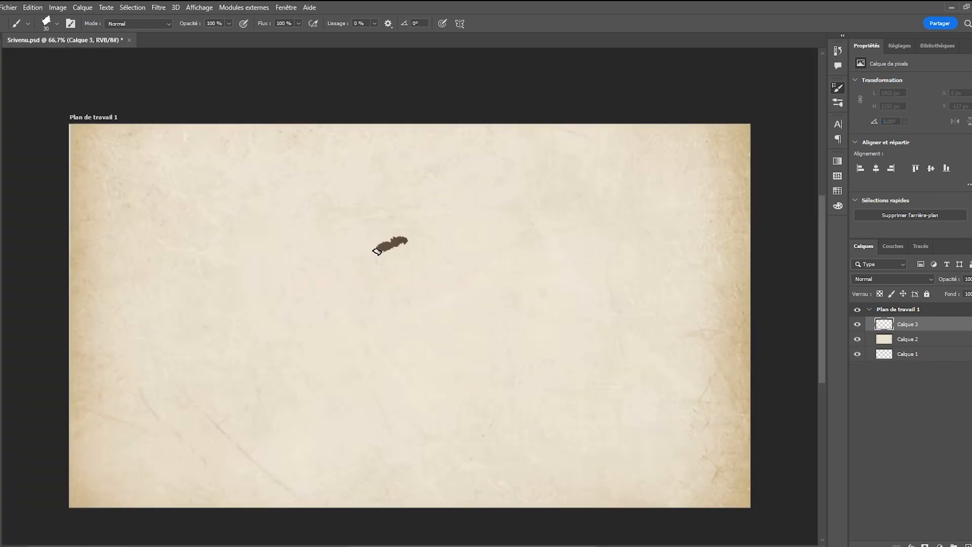
- Paint brown test strokes on Calque 3 at 300% zoom to try a more jagged edge on the 30 px brush
key("ctrl+plus")
key("ctrl+plus")
key("ctrl+plus")
mouse_move(86, 106)
left_mouse_down()
mouse_move(421, 182)
mouse_move(243, 263)
left_mouse_up()
left_click_drag(478, 175, 517, 390)
left_click_drag(613, 413, 158, 426)
mouse_move(698, 434)
left_mouse_down()
mouse_move(141, 379)
mouse_move(35, 299)
left_mouse_up()
left_click_drag(436, 183, 537, 146)
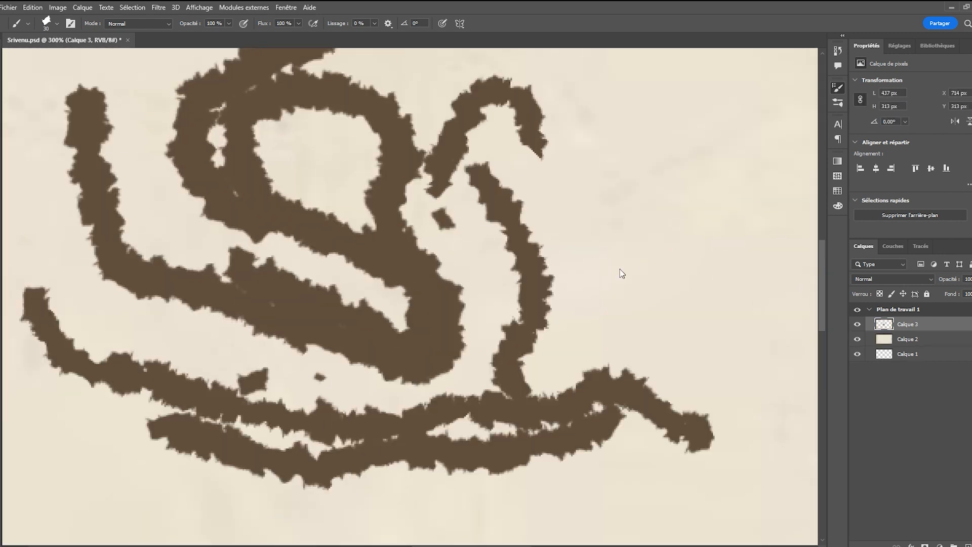
- Try scattered brush tips on Calque 3 with brown strokes of the 30 px brush
left_click_drag(708, 435, 152, 420)
left_click_drag(471, 228, 582, 132)
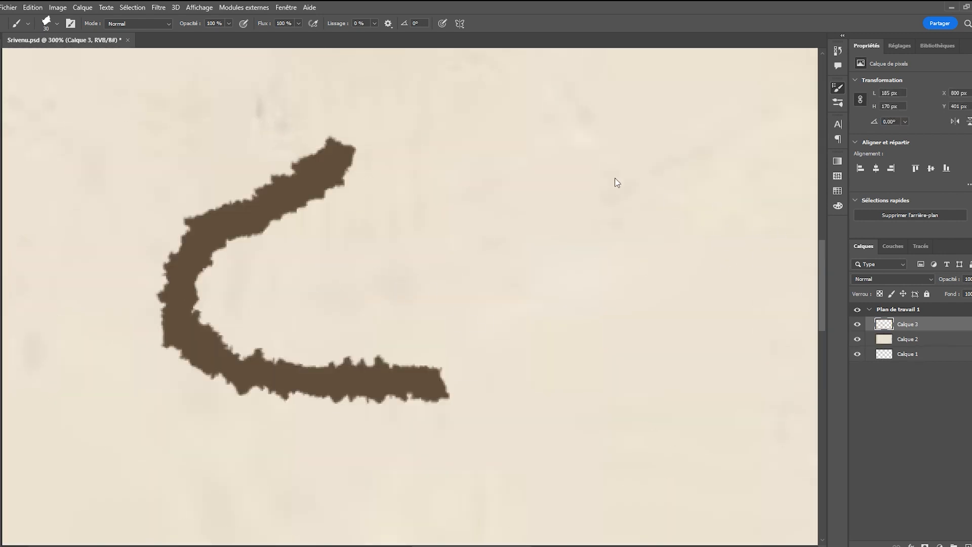
left_click_drag(456, 66, 440, 496)
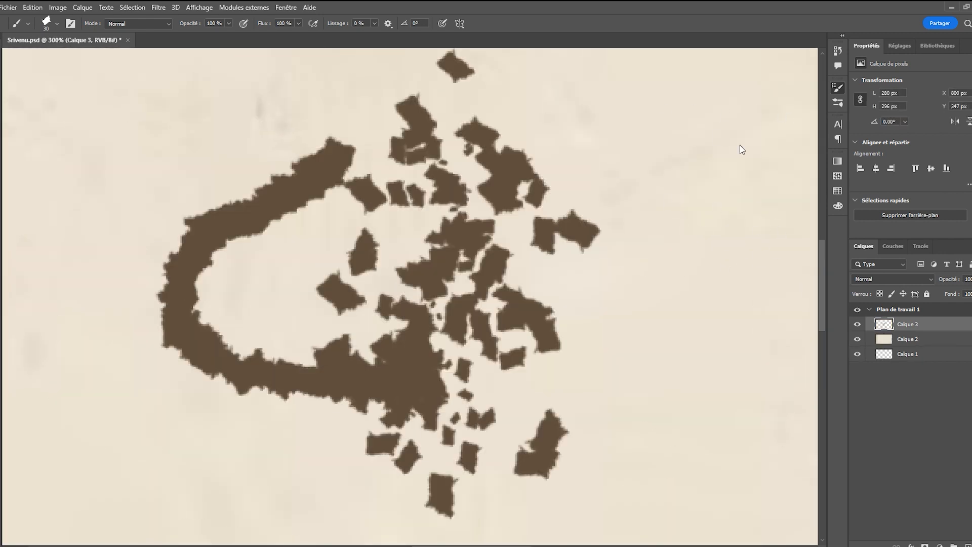
- Add brown and black test strokes over the scattered marks on Calque 3 to compare brush settings
left_click_drag(230, 142, 228, 471)
left_click_drag(461, 448, 620, 411)
left_click_drag(58, 126, 105, 136)
mouse_move(289, 112)
left_mouse_down()
mouse_move(173, 427)
mouse_move(471, 442)
left_mouse_up()
left_click_drag(332, 146, 283, 303)
left_click_drag(564, 365, 551, 414)
left_click_drag(718, 394, 699, 461)
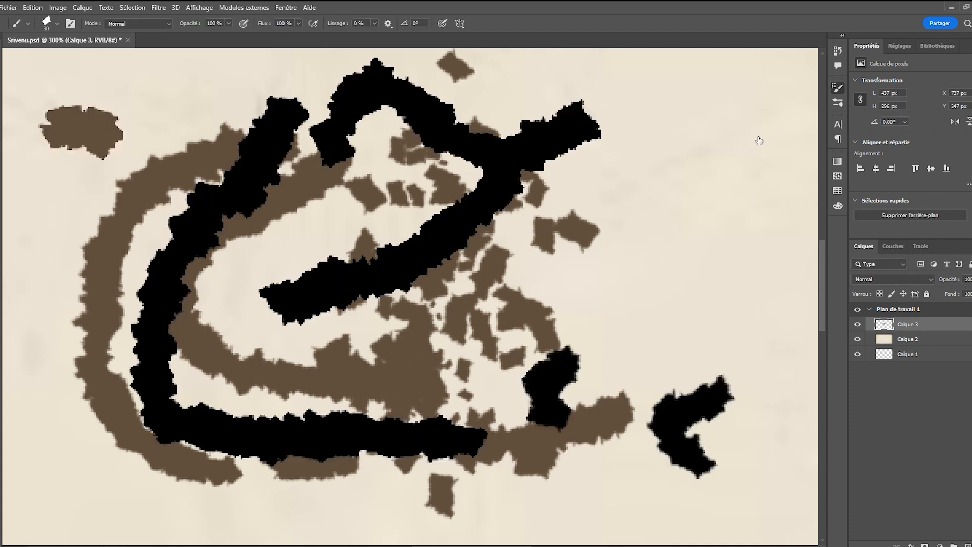
- Test colour variation on Calque 3 with brush strokes in mixed greys and black
left_click_drag(537, 415, 324, 410)
left_click_drag(253, 126, 481, 329)
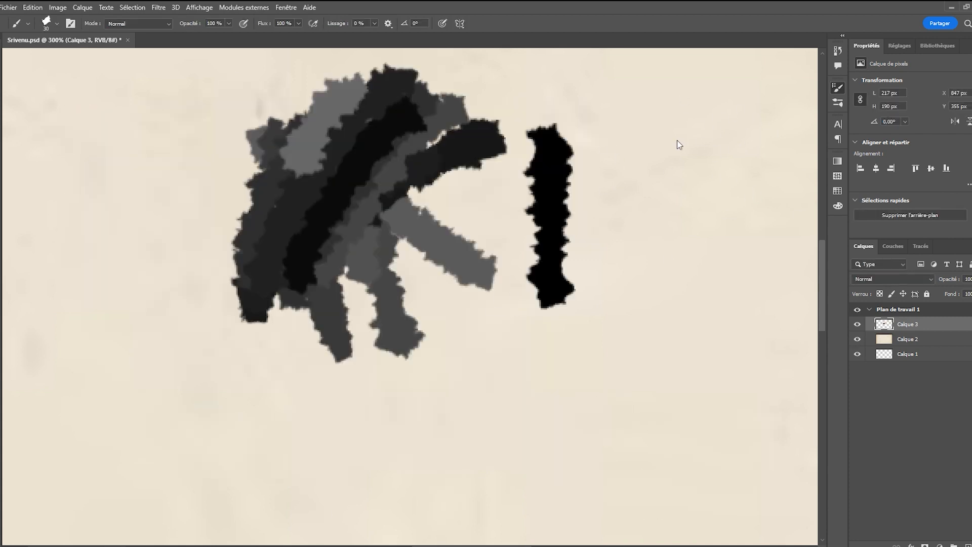
left_click_drag(111, 86, 516, 471)
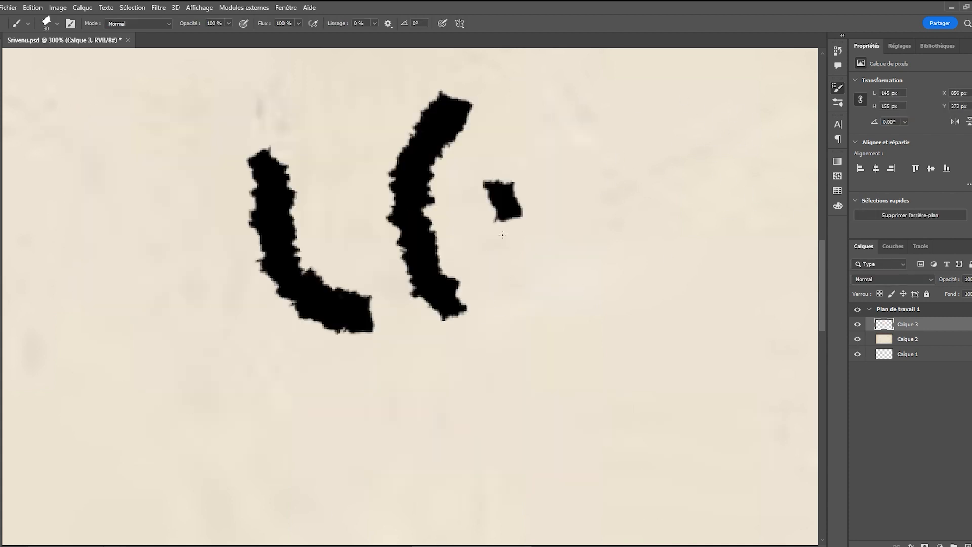
- Paint solid black jagged test strokes across Calque 3 with the 30 px brush
left_click_drag(131, 121, 142, 455)
left_click_drag(212, 102, 232, 470)
left_click_drag(354, 117, 324, 404)
left_click_drag(506, 131, 650, 488)
left_click_drag(268, 481, 668, 474)
left_click_drag(173, 61, 60, 300)
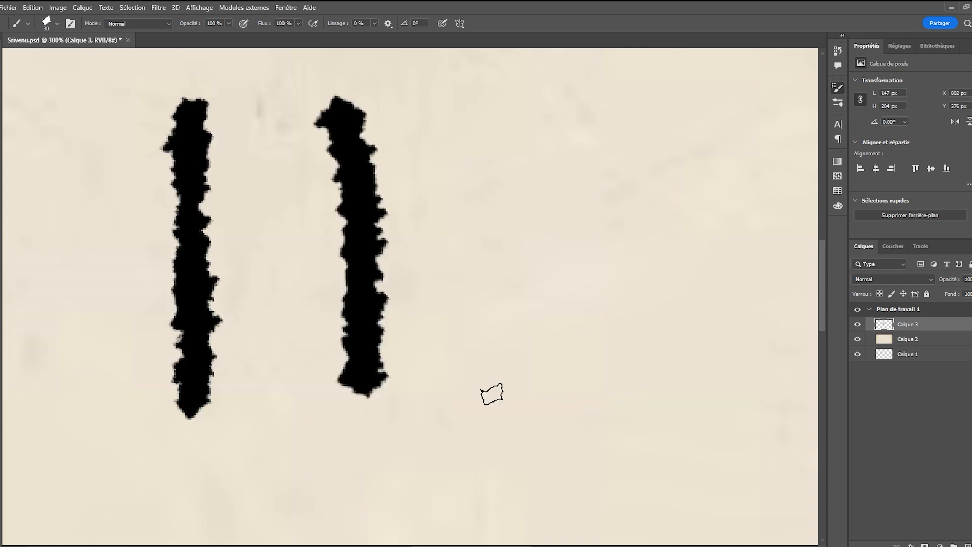
- Paint further vertical test strokes on Calque 3 to compare the remaining brush options
left_click_drag(132, 127, 253, 415)
left_click_drag(456, 131, 471, 420)
left_click_drag(334, 106, 405, 456)
left_click_drag(678, 415, 705, 510)
left_click_drag(556, 192, 536, 527)
- Sketch the northern continent's rough coastline in black on Brouillon Elebora, trying a 31 px brush before settling on 7 px
left_click_drag(253, 151, 360, 298)
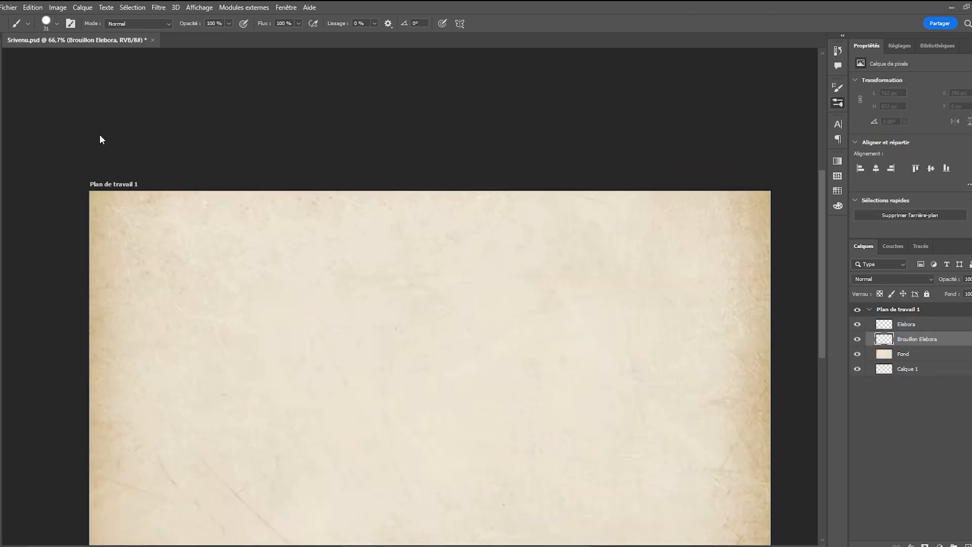
left_click_drag(253, 191, 252, 305)
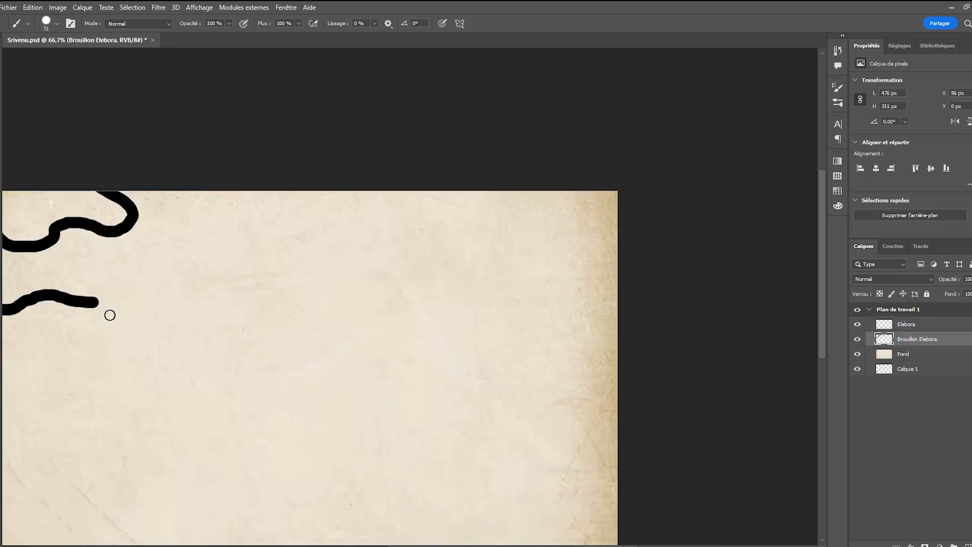
left_click_drag(108, 314, 569, 234)
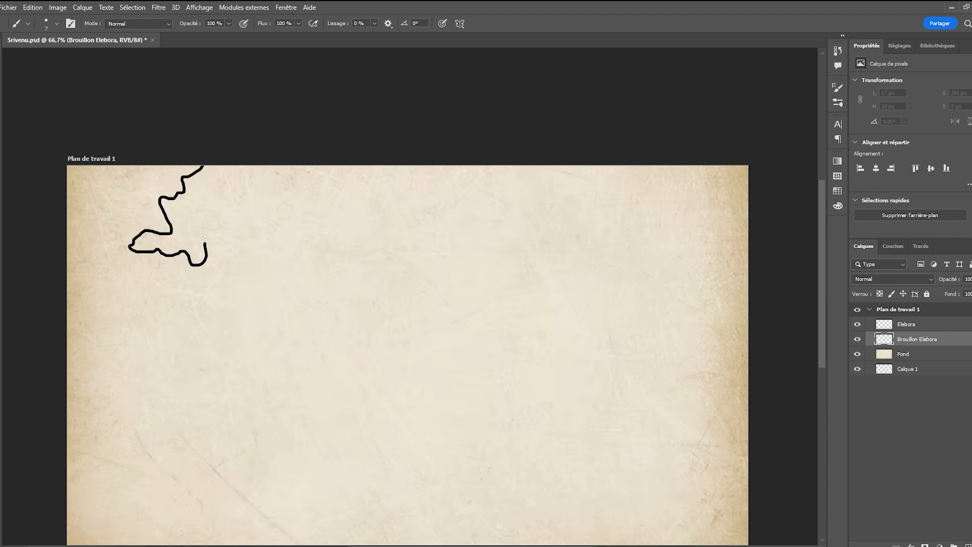
left_click_drag(205, 237, 744, 152)
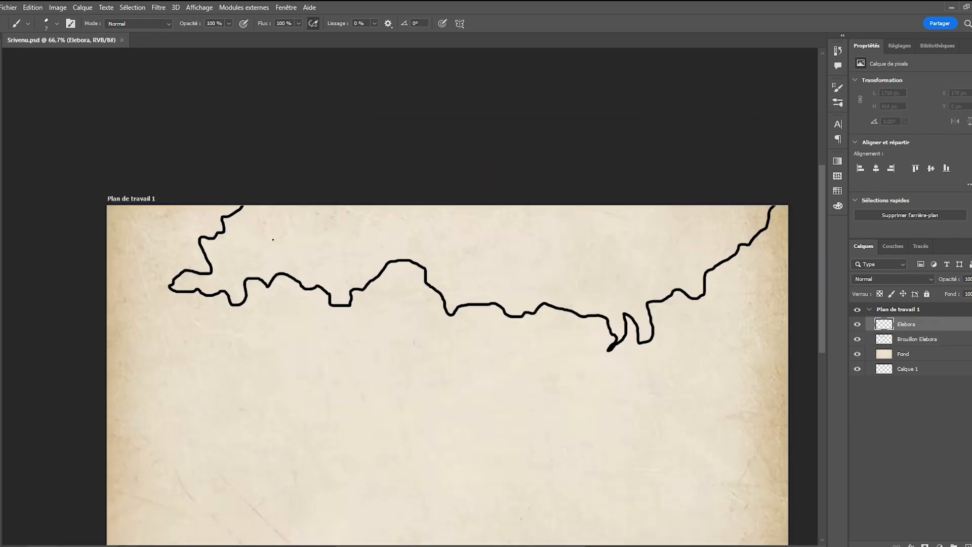
mouse_move(243, 206)
left_mouse_down()
mouse_move(182, 272)
mouse_move(615, 336)
mouse_move(611, 350)
left_mouse_up()
left_click_drag(773, 206, 536, 302)
key("ctrl+z")
key("ctrl+z")
- Paint the northern landmass in grey on the Elebora layer with the 150 px jagged brush, following the sketched coastline
mouse_move(243, 207)
left_mouse_down()
mouse_move(245, 281)
mouse_move(635, 320)
mouse_move(394, 234)
mouse_move(227, 246)
mouse_move(195, 283)
mouse_move(344, 301)
mouse_move(718, 232)
mouse_move(607, 323)
mouse_move(506, 284)
mouse_move(626, 266)
left_mouse_up()
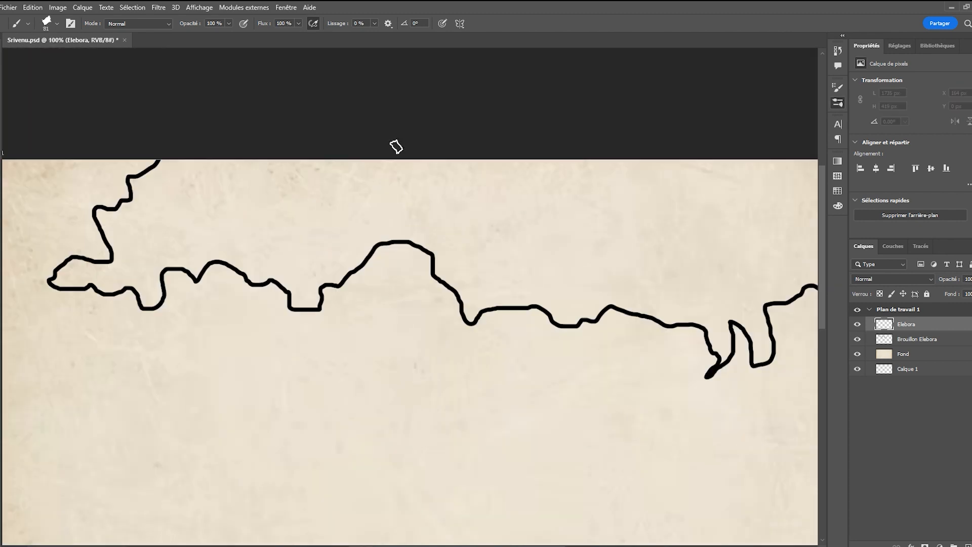
left_click_drag(192, 167, 66, 283)
key("ctrl+z")
left_click_drag(152, 167, 162, 181)
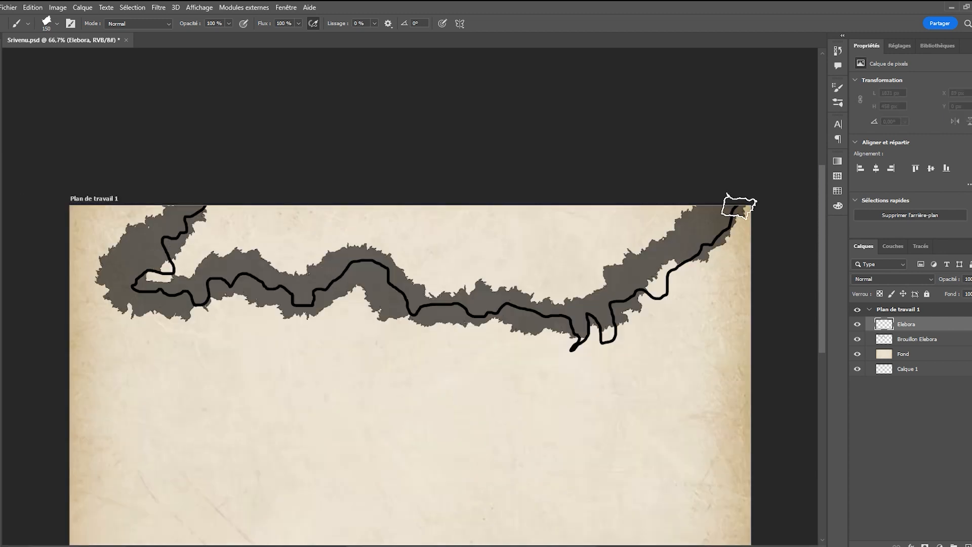
left_click_drag(742, 206, 213, 258)
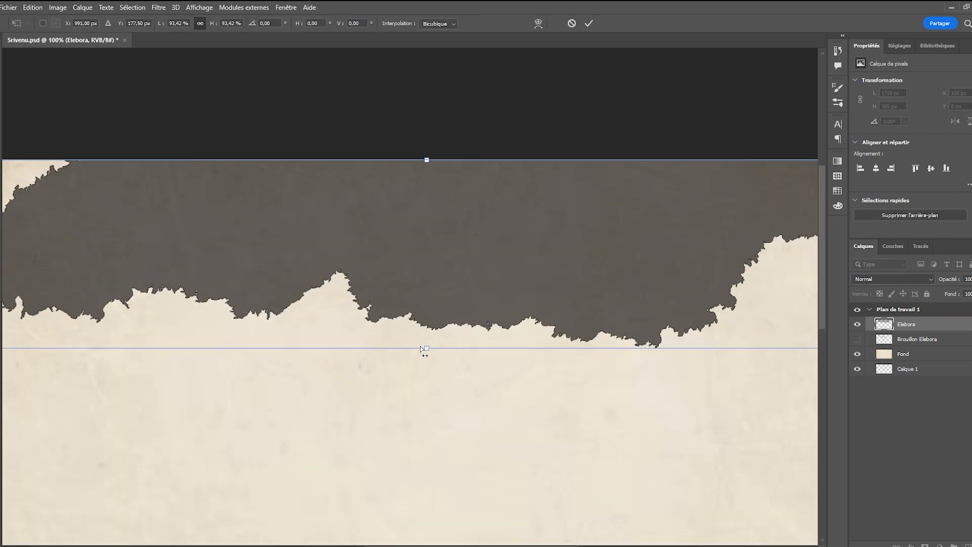
key("ctrl+minus")
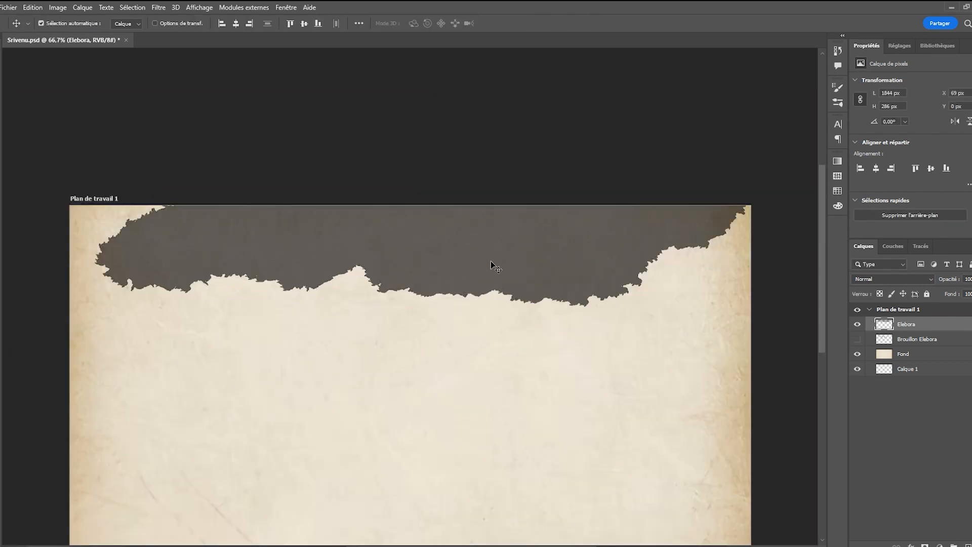
- Sketch rough black outlines of the central, southern, and eastern landmasses on Calque 2 with a 24 px brush
scroll(491, 260, "down", 2)
key("b")
mouse_move(253, 256)
left_mouse_down()
mouse_move(304, 422)
mouse_move(252, 259)
left_mouse_up()
left_click_drag(235, 404, 430, 452)
scroll(430, 452, "down", 2)
mouse_move(118, 292)
left_mouse_down()
mouse_move(581, 358)
mouse_move(119, 292)
left_mouse_up()
left_click_drag(652, 195, 658, 198)
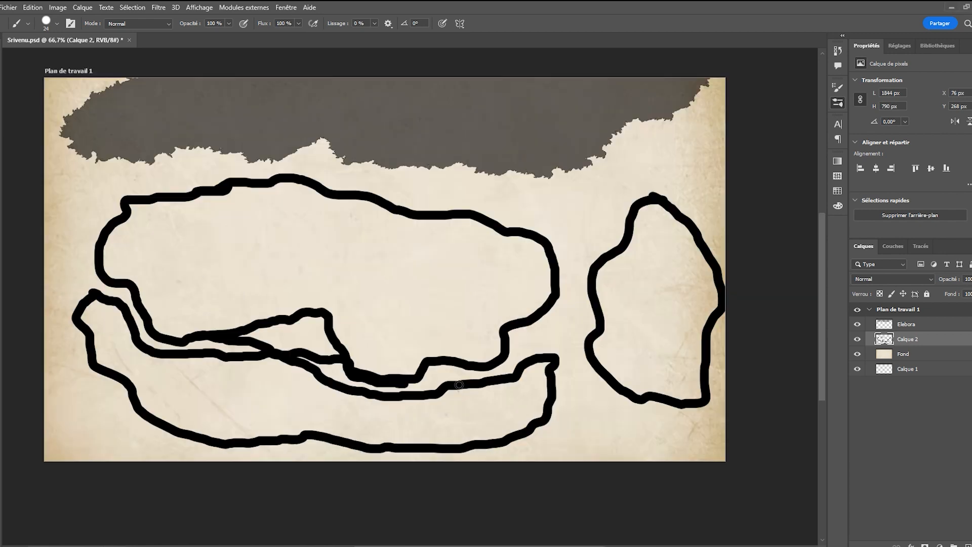
left_click(967, 545)
double_click(908, 324)
type("Romane Dehes")
key("Return")
mouse_move(247, 185)
left_mouse_down()
mouse_move(117, 242)
mouse_move(299, 189)
mouse_move(245, 193)
left_mouse_up()
key("ctrl+z")
mouse_move(415, 211)
left_mouse_down()
mouse_move(29, 213)
mouse_move(425, 283)
left_mouse_up()
key("ctrl+z")
key("ctrl+z")
- Paint the Romane Dehes landmass within its sketched outline, toggling layer visibility to check the coast
mouse_move(205, 182)
left_mouse_down()
mouse_move(174, 194)
mouse_move(416, 228)
mouse_move(124, 296)
mouse_move(174, 299)
mouse_move(380, 349)
mouse_move(223, 342)
left_mouse_up()
scroll(269, 336, "down", 2)
left_click(857, 354)
scroll(527, 449, "right", 5)
left_click(857, 354)
mouse_move(446, 227)
left_mouse_down()
mouse_move(456, 253)
mouse_move(441, 349)
left_mouse_up()
left_click(857, 354)
scroll(460, 371, "up", 2)
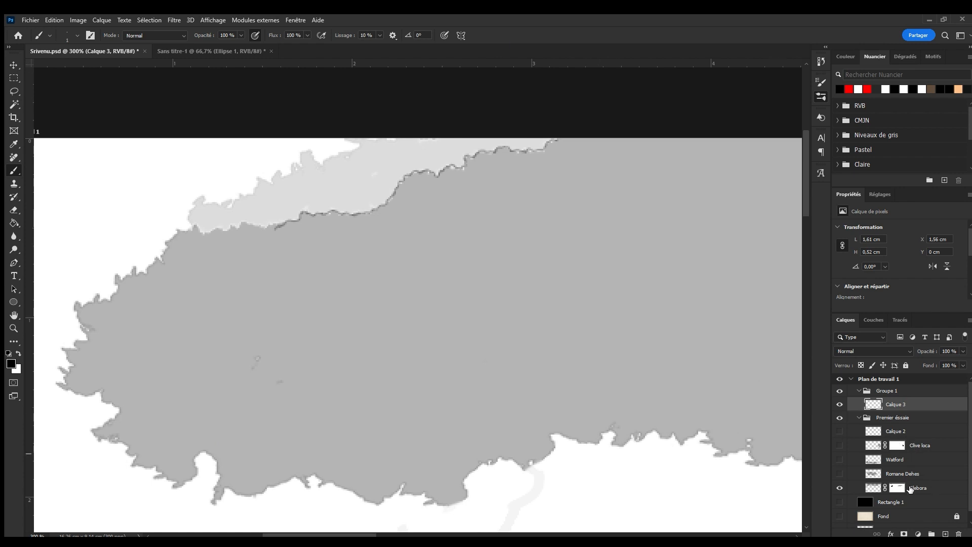
- Move the Elebora layer slightly right and up to X 0.73 cm, Y -0.03 cm
left_click(875, 488)
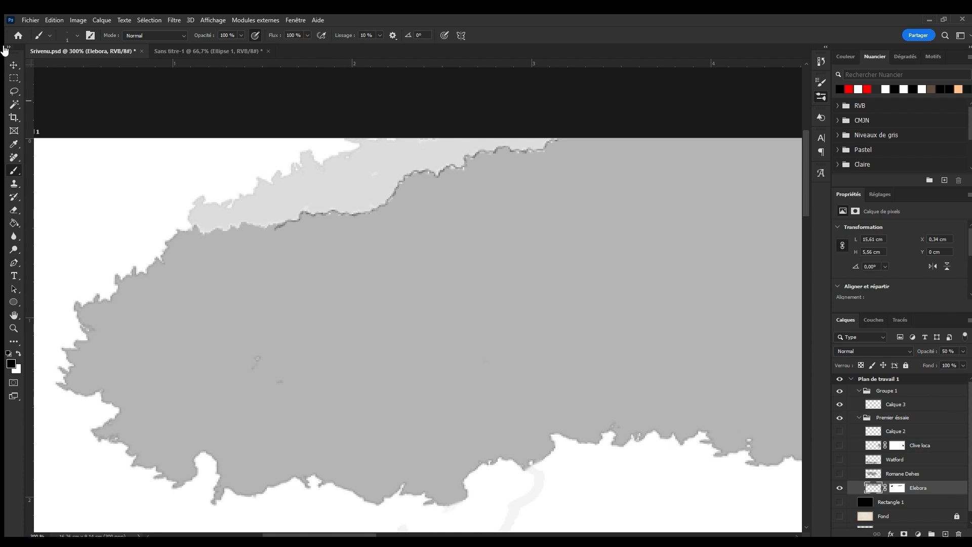
left_click(11, 64)
mouse_move(327, 364)
left_mouse_down()
mouse_move(393, 340)
mouse_move(384, 350)
left_mouse_up()
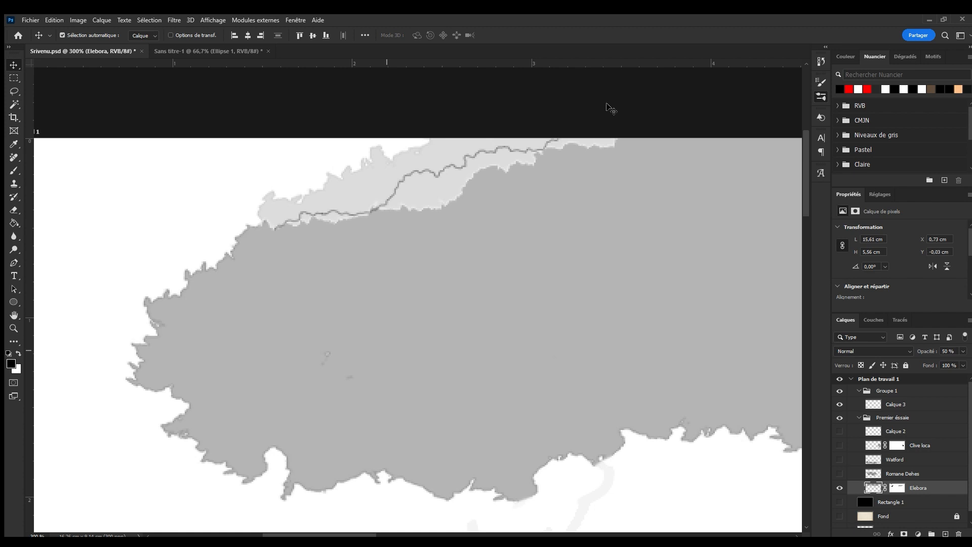
- Trace Elebora's western and southwestern coastline on Calque 3 with a thin black brush line
left_click(16, 171)
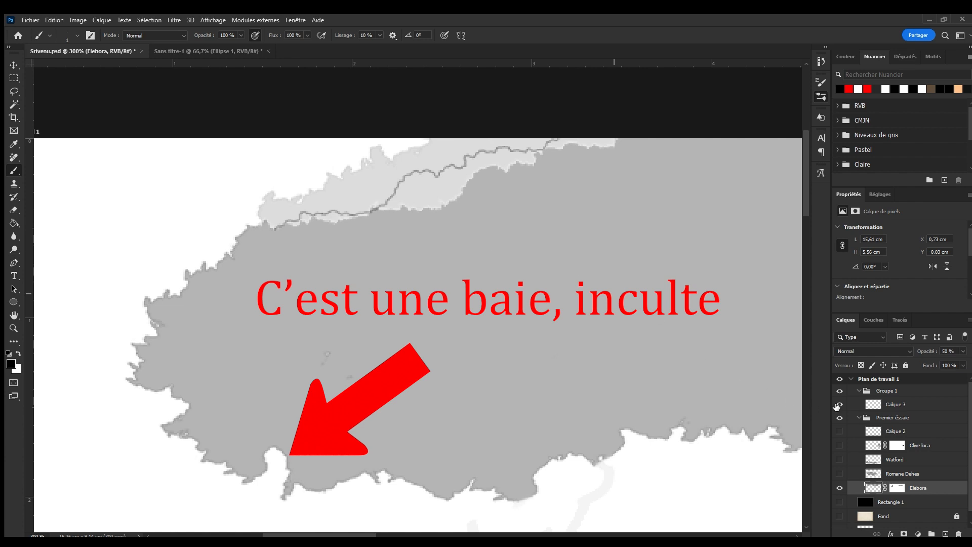
left_click(867, 399)
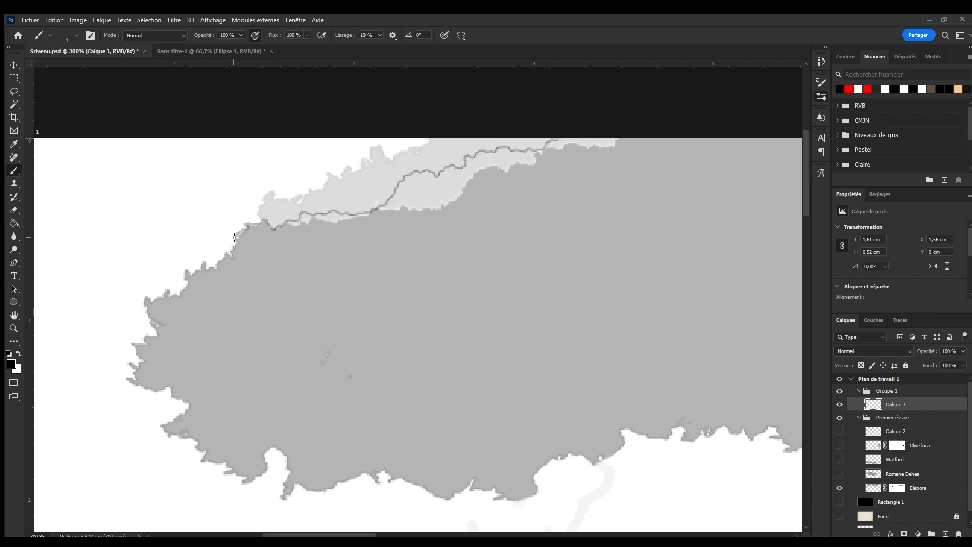
left_click_drag(226, 199, 230, 191)
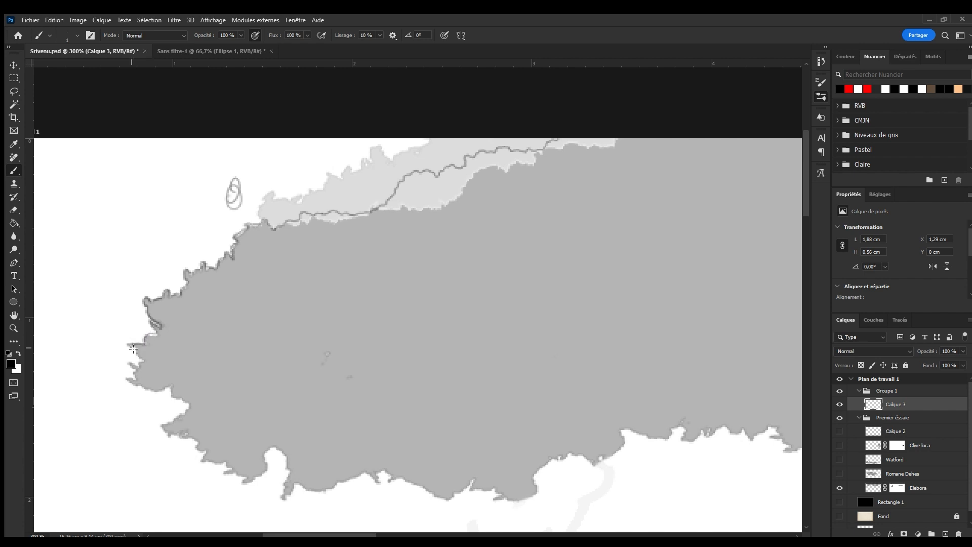
mouse_move(142, 358)
left_mouse_down()
mouse_move(172, 428)
mouse_move(261, 468)
mouse_move(339, 488)
mouse_move(455, 497)
mouse_move(601, 459)
mouse_move(779, 440)
mouse_move(799, 452)
left_mouse_up()
- Toggle the Elebora layer's visibility and erase the stray loops northwest of the traced coastline
left_click(839, 487)
left_click(13, 210)
left_click(234, 193)
key("b")
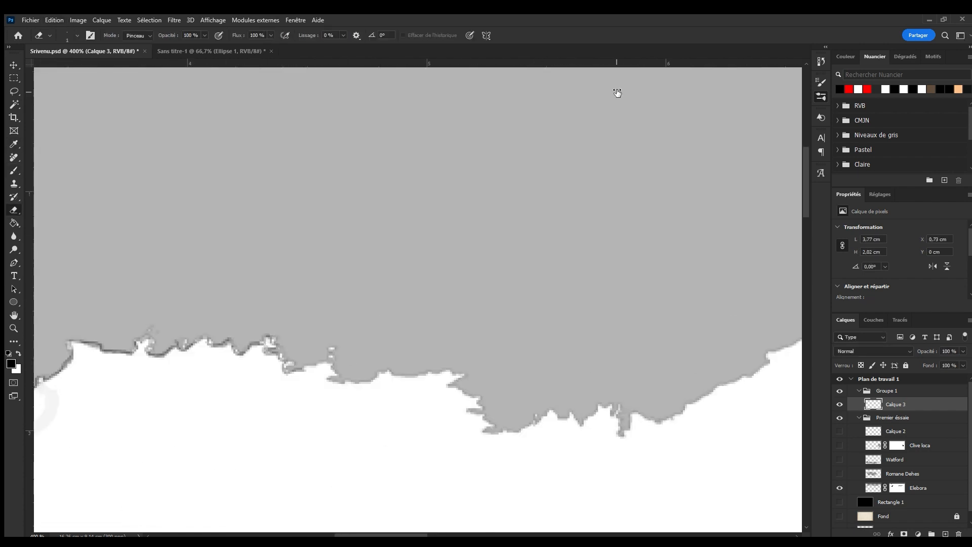
- Trace the rest of Elebora's coastline eastward on Calque 3, toggling the Elebora layer's visibility to check the line
mouse_move(296, 362)
left_mouse_down()
mouse_move(465, 375)
mouse_move(620, 436)
left_mouse_up()
mouse_move(276, 405)
left_mouse_down()
mouse_move(324, 271)
mouse_move(549, 311)
left_mouse_up()
left_click_drag(549, 311, 591, 386)
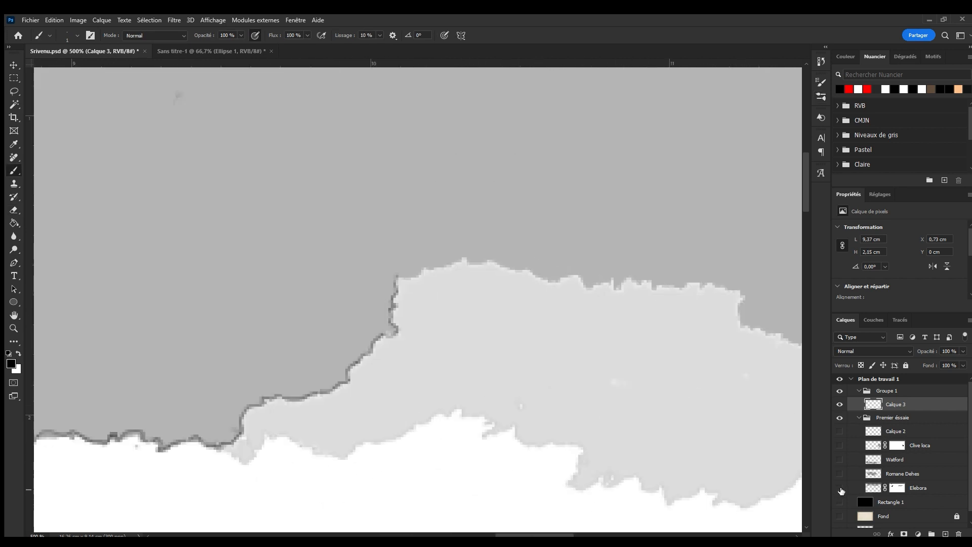
left_click(841, 491)
left_click_drag(152, 289, 475, 344)
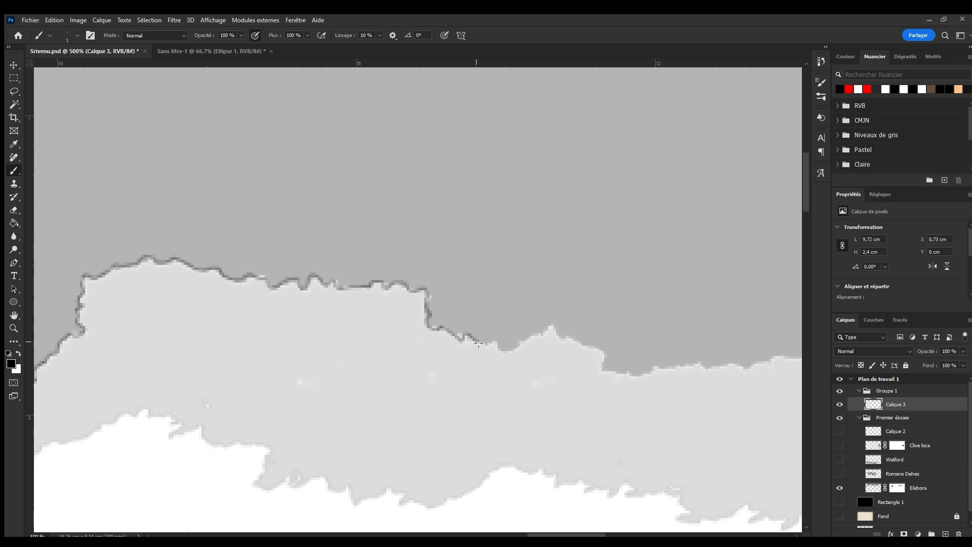
left_click_drag(476, 344, 658, 380)
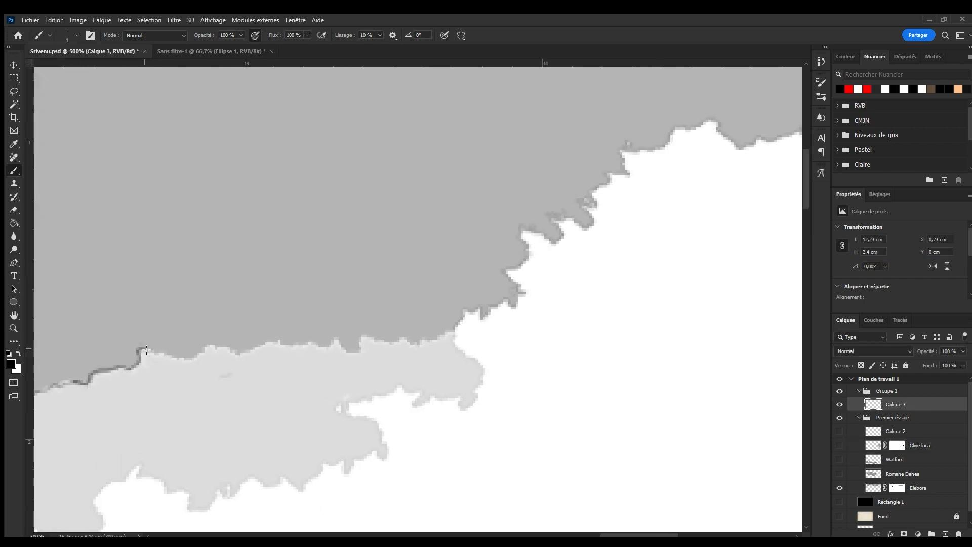
mouse_move(146, 349)
left_mouse_down()
mouse_move(516, 301)
mouse_move(699, 126)
left_mouse_up()
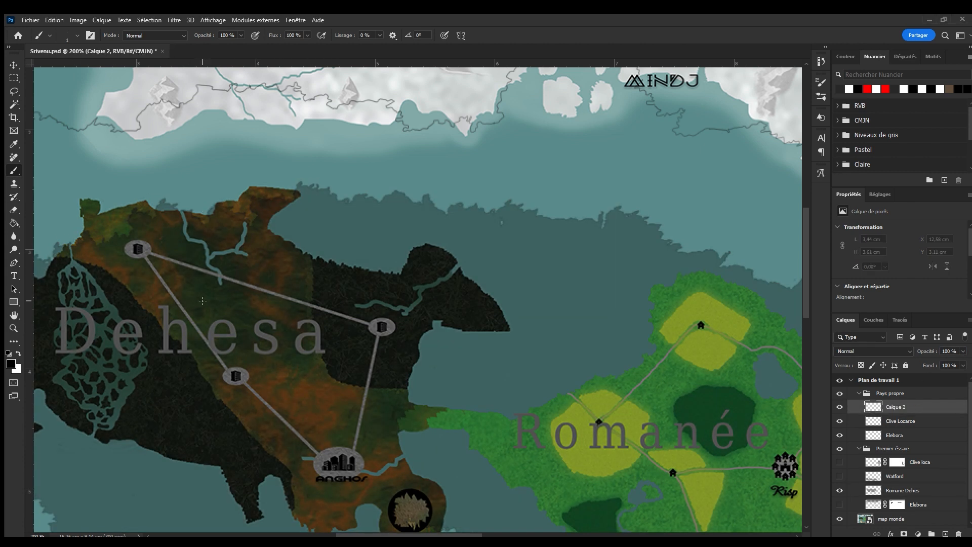
- Trace the full coastline of the Romane Dehes landmass on Calque 2 with a thin black brush line
left_click_drag(298, 190, 35, 261)
scroll(35, 261, "left", 3)
mouse_move(157, 261)
left_mouse_down()
mouse_move(118, 450)
mouse_move(170, 530)
left_mouse_up()
scroll(170, 530, "down", 3)
mouse_move(169, 389)
left_mouse_down()
mouse_move(227, 450)
mouse_move(458, 408)
mouse_move(682, 449)
mouse_move(156, 411)
left_mouse_up()
mouse_move(156, 411)
left_mouse_down()
mouse_move(302, 496)
mouse_move(600, 452)
mouse_move(785, 191)
mouse_move(551, 90)
mouse_move(325, 76)
left_mouse_up()
scroll(325, 77, "up", 3)
left_click_drag(325, 192, 259, 159)
scroll(259, 159, "left", 9)
mouse_move(608, 159)
left_mouse_down()
mouse_move(454, 138)
mouse_move(163, 138)
left_mouse_up()
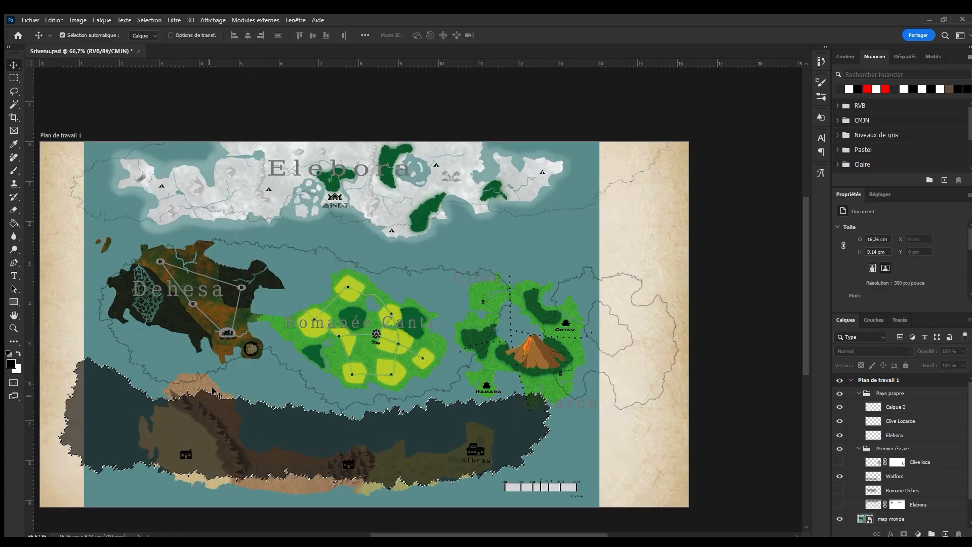
- Add a mask to the Watford layer, carve its northern coast with the jagged brush, and paint its eastern end farther out
key("ctrl+d")
key("b")
left_click(895, 476)
left_click(904, 534)
mouse_move(215, 385)
left_mouse_down()
mouse_move(310, 409)
mouse_move(468, 402)
left_mouse_up()
left_click(873, 476)
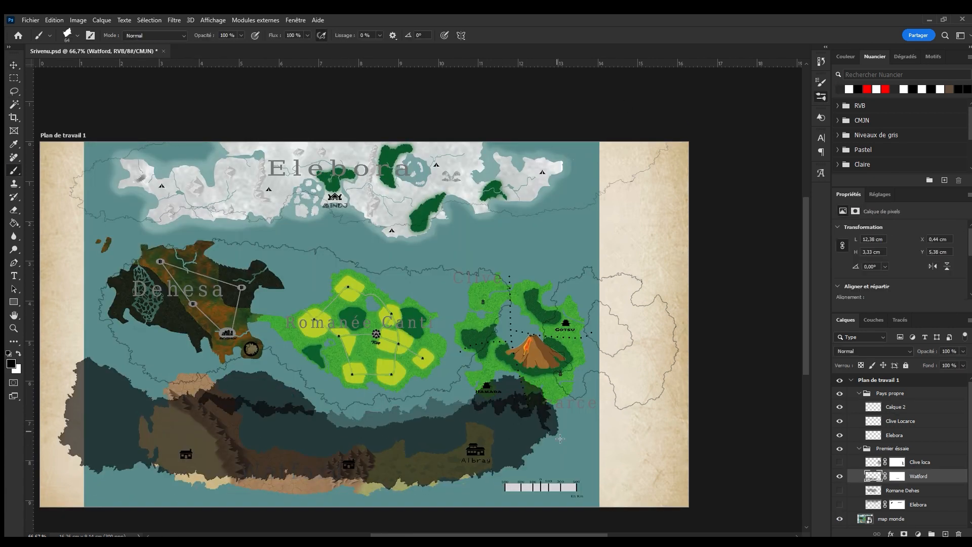
left_click_drag(549, 420, 463, 471)
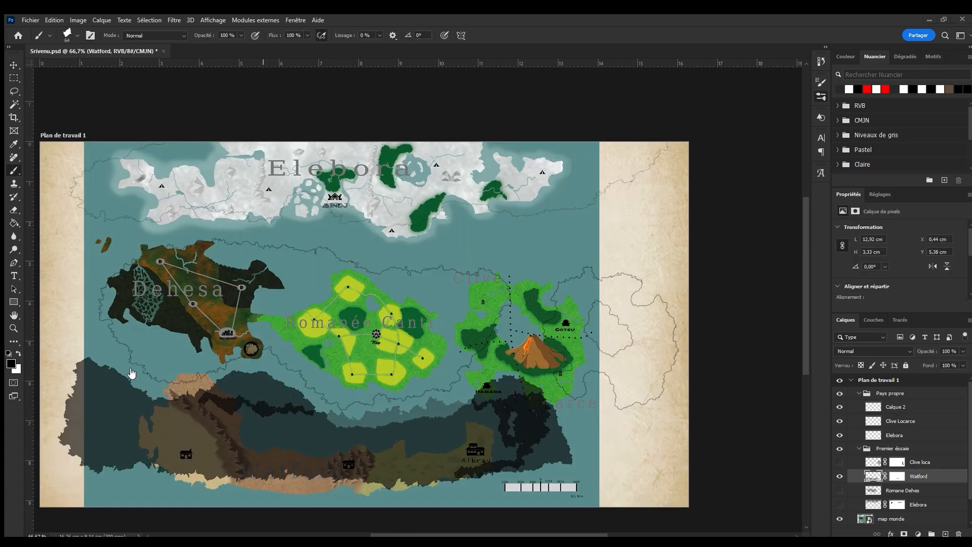
- Add a new layer for the Watford outline and rename the central landmass's outline layer to Romani Dehesa
key("ctrl+plus")
scroll(417, 303, "down", 3)
left_click(944, 533)
double_click(896, 421)
type("Romani Dehesa")
key("Return")
left_click(918, 489)
scroll(464, 318, "left", 3)
left_click(895, 406)
scroll(679, 320, "right", 3)
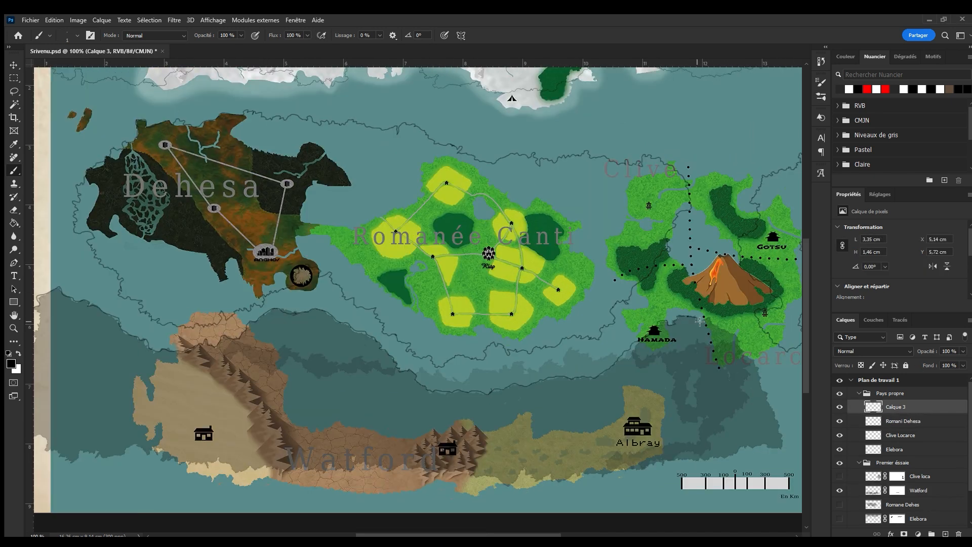
- Trace Watford's coastline on Calque 3 with a thin black brush line and hide the Watford reference layer
left_click_drag(275, 473, 152, 448)
scroll(203, 445, "left", 3)
left_click_drag(213, 451, 197, 358)
left_click(839, 490)
left_click(839, 491)
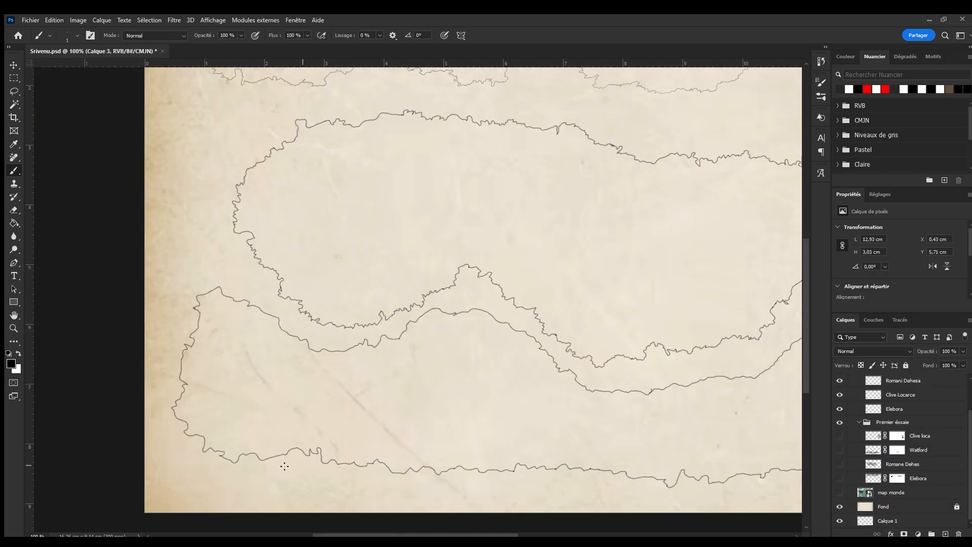
- Clean up the traced coastline with the Eraser and toggle an outline layer's visibility
scroll(276, 462, "up", 2)
key("e")
scroll(465, 309, "right", 5)
scroll(473, 265, "down", 3)
scroll(404, 303, "up", 3)
left_click_drag(358, 297, 471, 274)
left_click(839, 395)
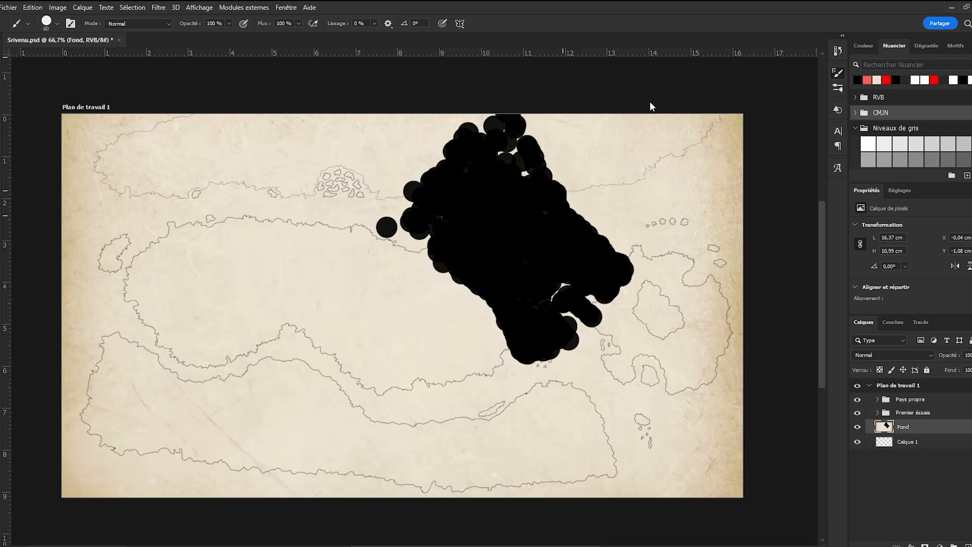
- Undo the black strokes on the Fond layer and try diagonal test brush strokes across the middle of the map
key("ctrl+z")
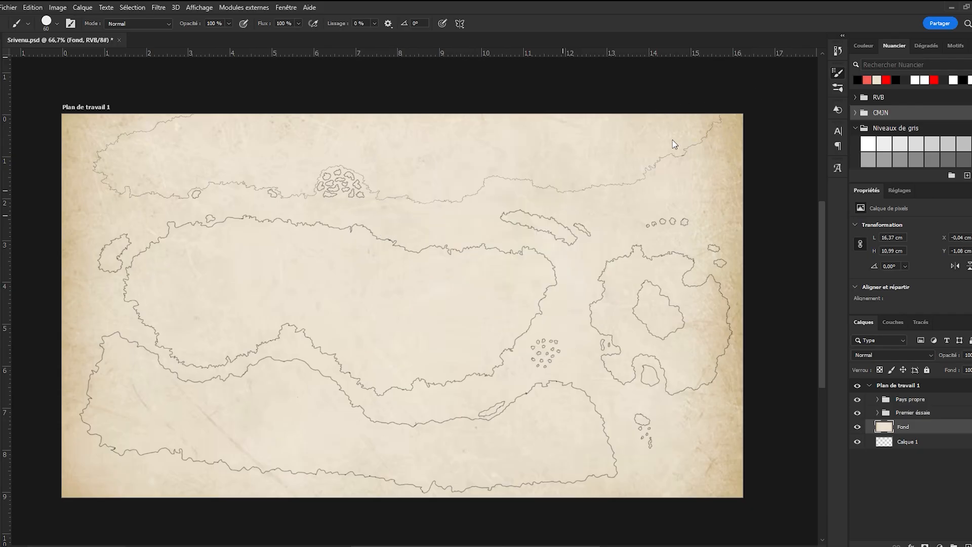
left_click_drag(575, 195, 467, 298)
key("ctrl+z")
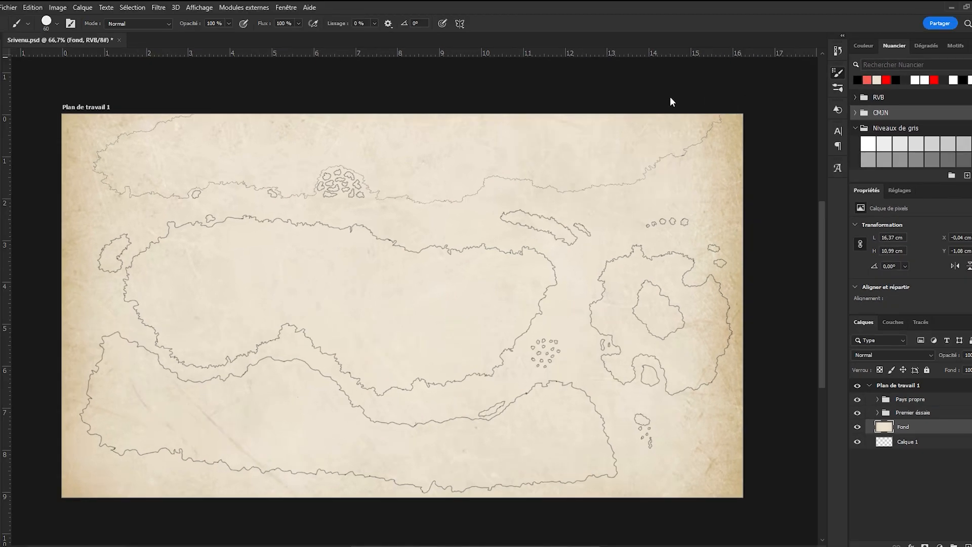
mouse_move(546, 181)
left_mouse_down()
mouse_move(441, 281)
mouse_move(405, 353)
left_mouse_up()
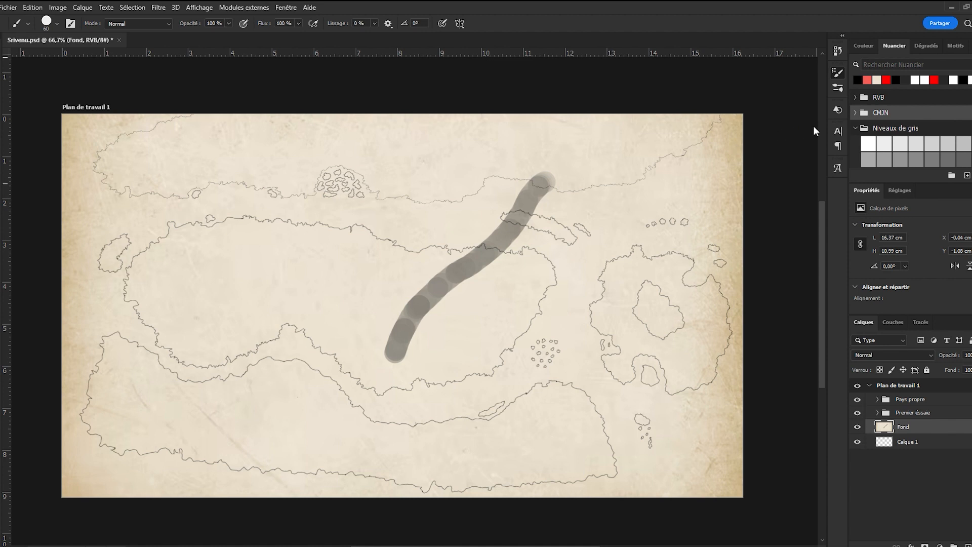
mouse_move(523, 215)
left_mouse_down()
mouse_move(462, 248)
mouse_move(419, 303)
mouse_move(355, 302)
mouse_move(336, 314)
left_mouse_up()
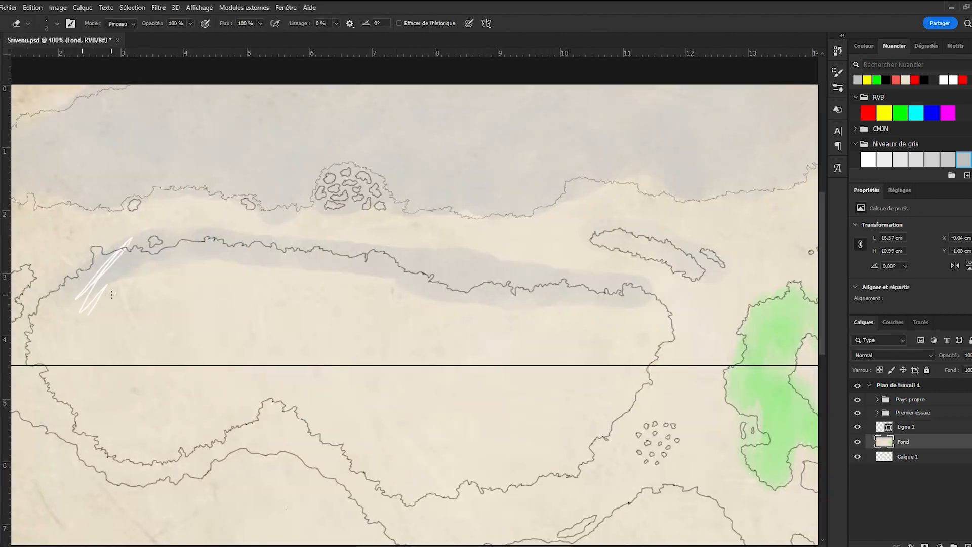
- Paint the eastern half of Romani Dehesa on the Fond layer with a green border and a yellow interior
key("b")
left_click_drag(395, 283, 658, 309)
left_click_drag(455, 354, 456, 486)
left_click_drag(359, 276, 324, 413)
left_click(883, 112)
left_click_drag(486, 466, 552, 420)
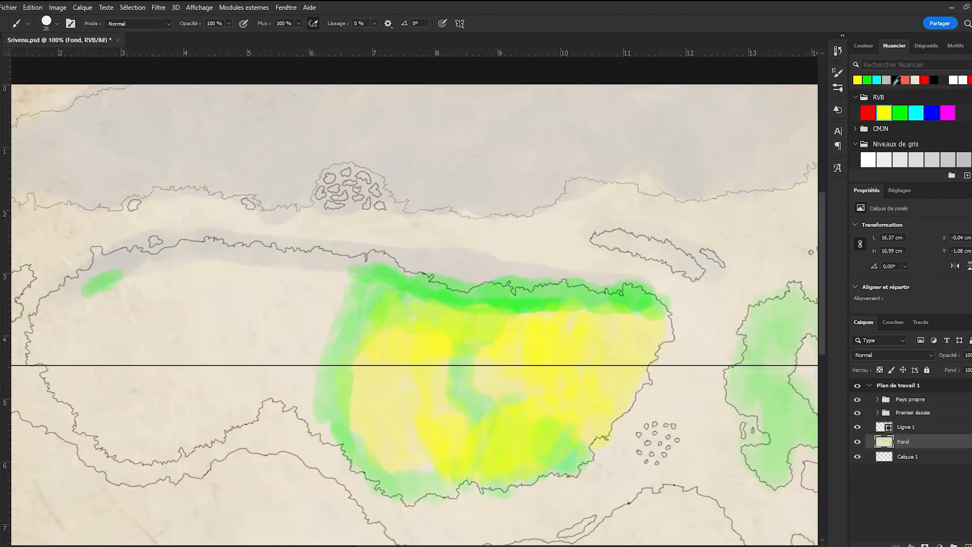
- Paint colour zones over western Romani Dehesa and the southern Watford landmass, switching swatches between strokes
left_click(896, 80)
left_click_drag(136, 248, 214, 384)
key("ctrl+minus")
left_click_drag(423, 450, 445, 491)
left_click_drag(567, 410, 628, 451)
left_click(900, 145)
left_click(884, 123)
left_click_drag(313, 384, 389, 481)
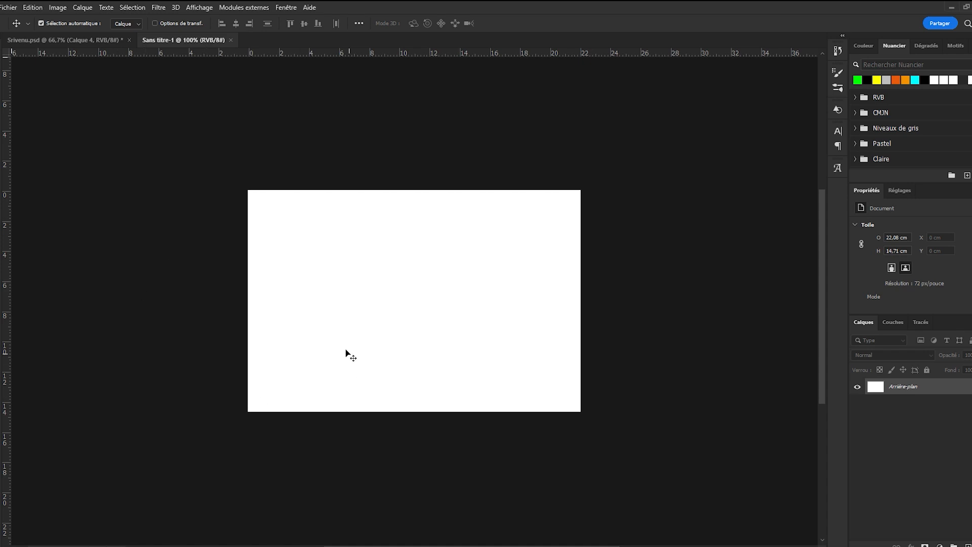
- Try rendering green and white clouds over the blank Sans titre-1 document
key("ctrl+plus")
key("ctrl+plus")
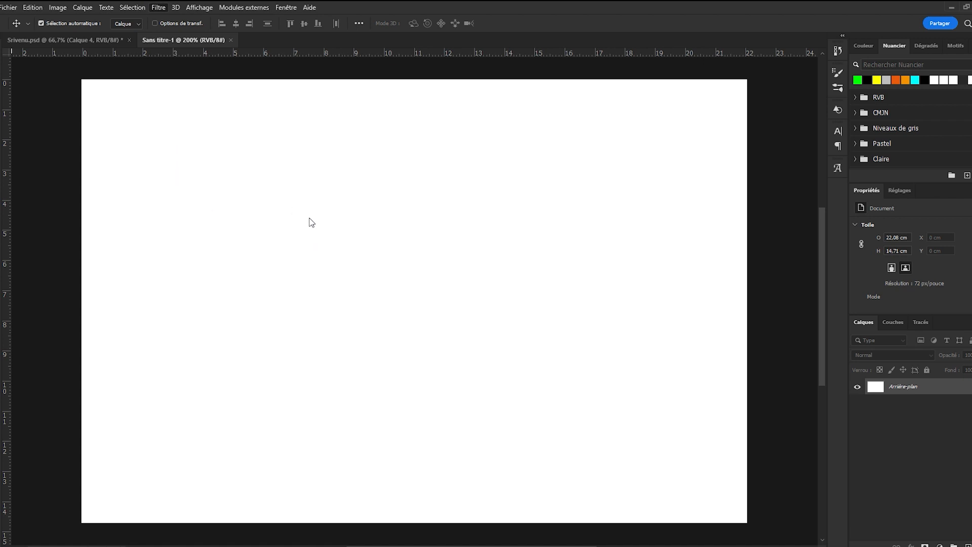
left_click(313, 266)
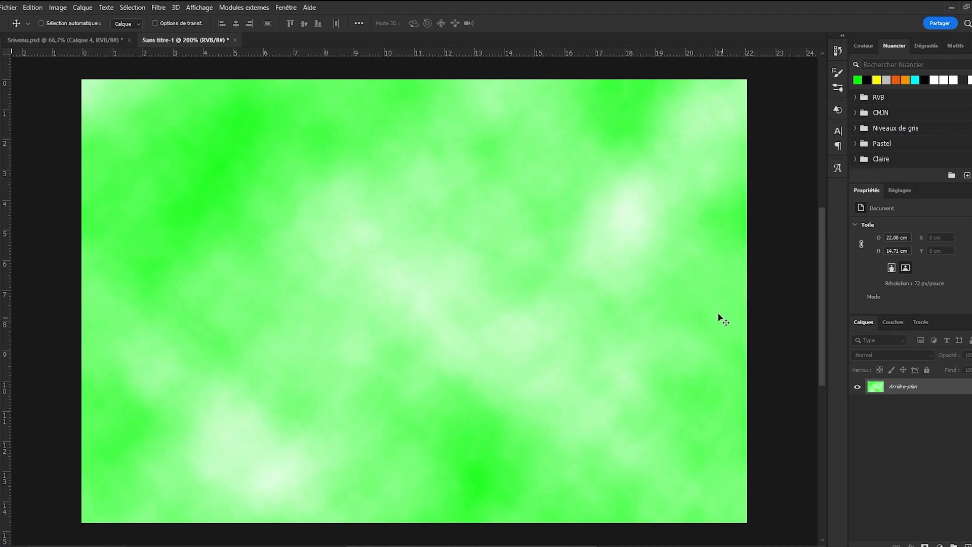
key("ctrl+z")
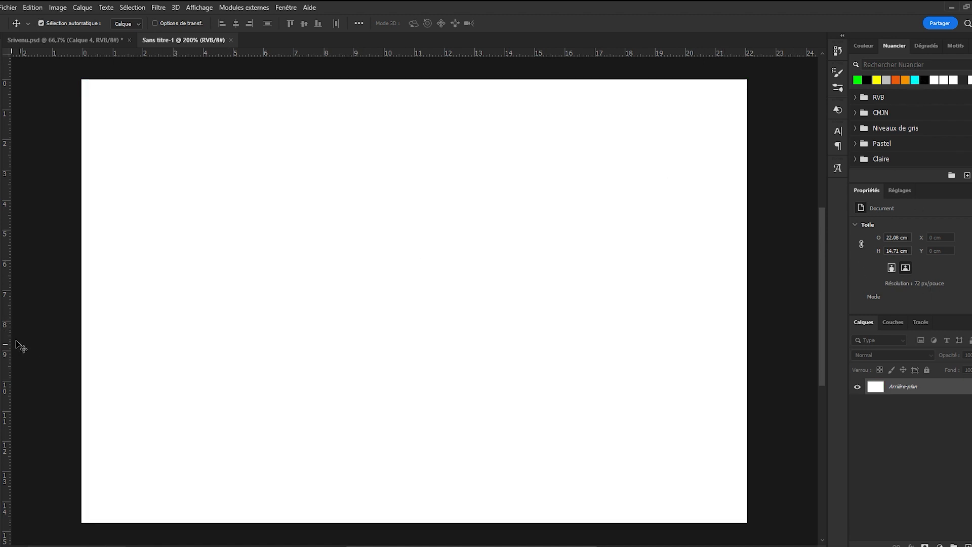
- Render black-and-white clouds on the blank document and add a Threshold adjustment layer with its level set to 71
key("i")
left_click(428, 338)
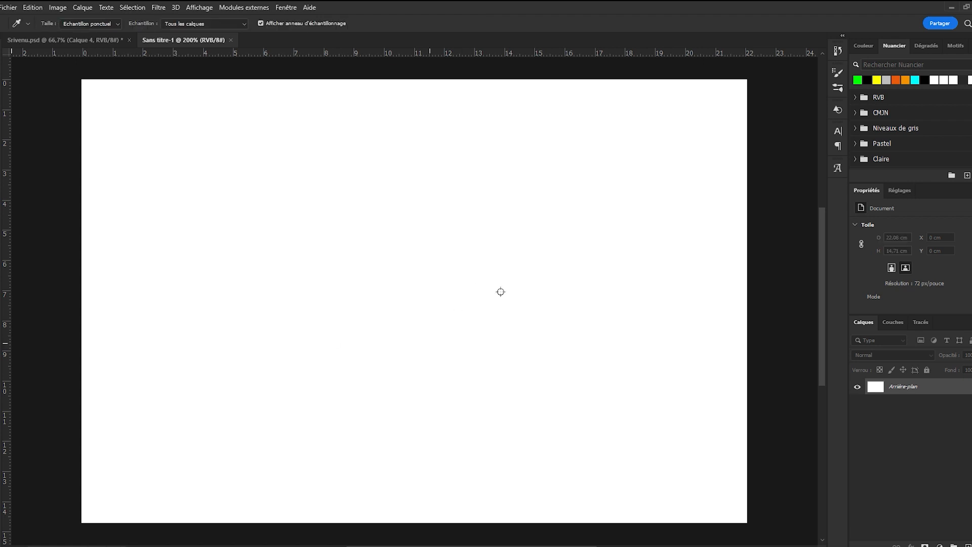
key("Return")
key("ctrl+alt+f")
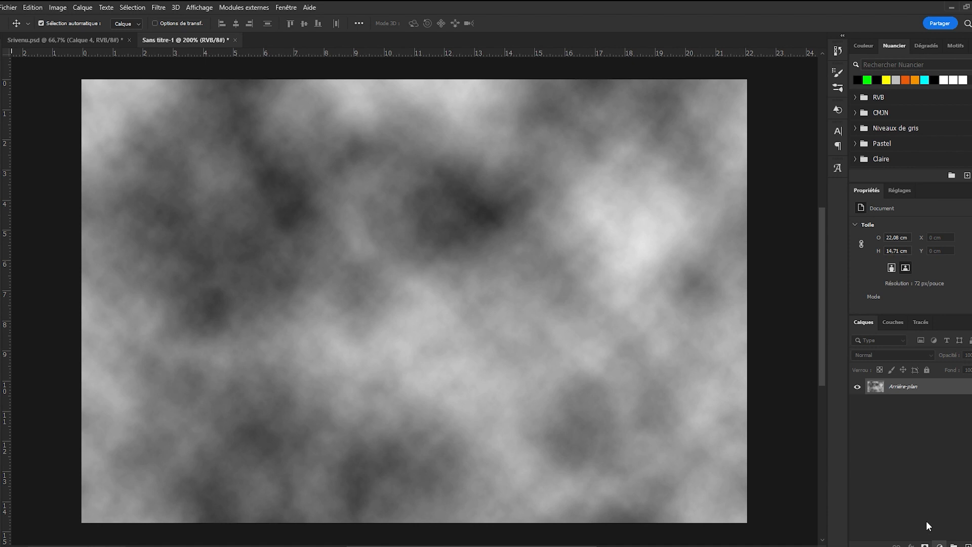
left_click(939, 544)
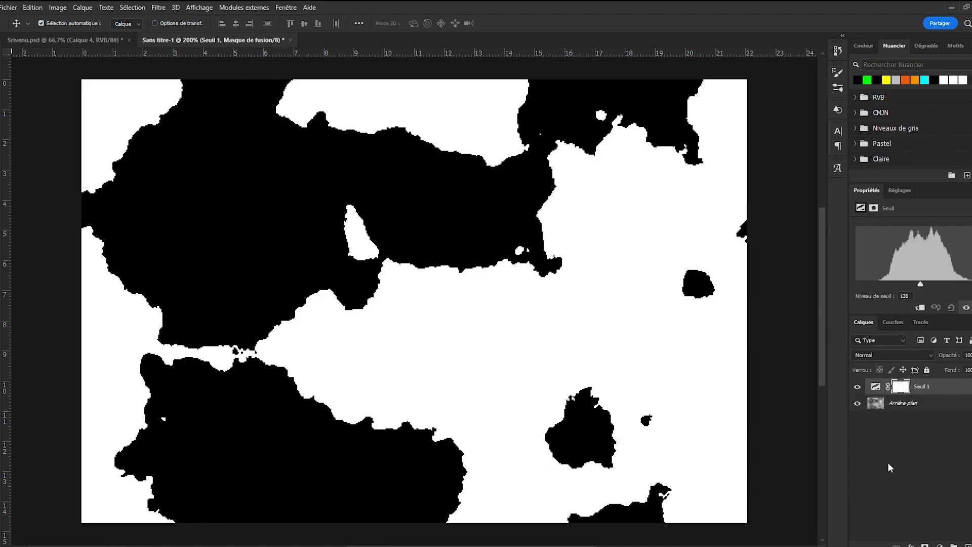
left_click_drag(920, 283, 891, 282)
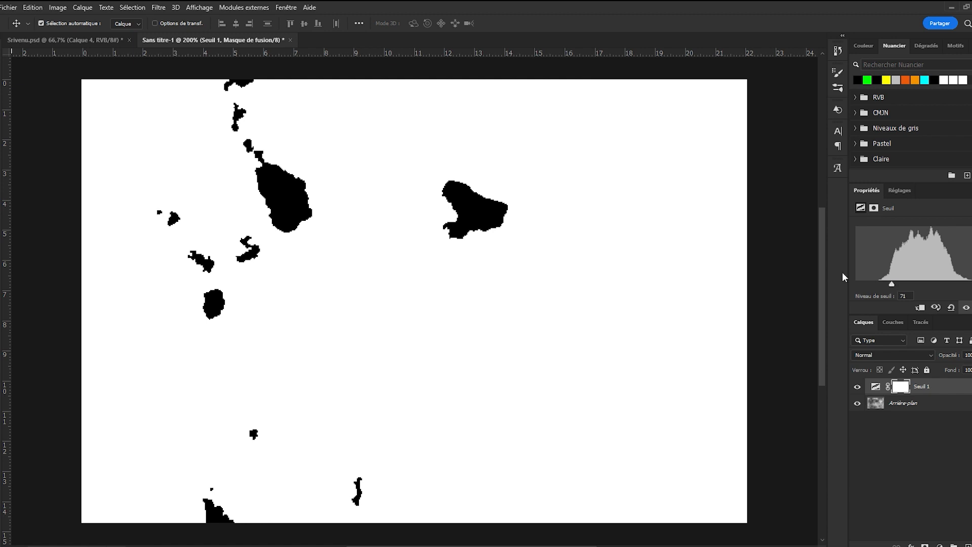
- Lasso the small western islet and move it on the cloud layer into the empty white area near the centre
key("l")
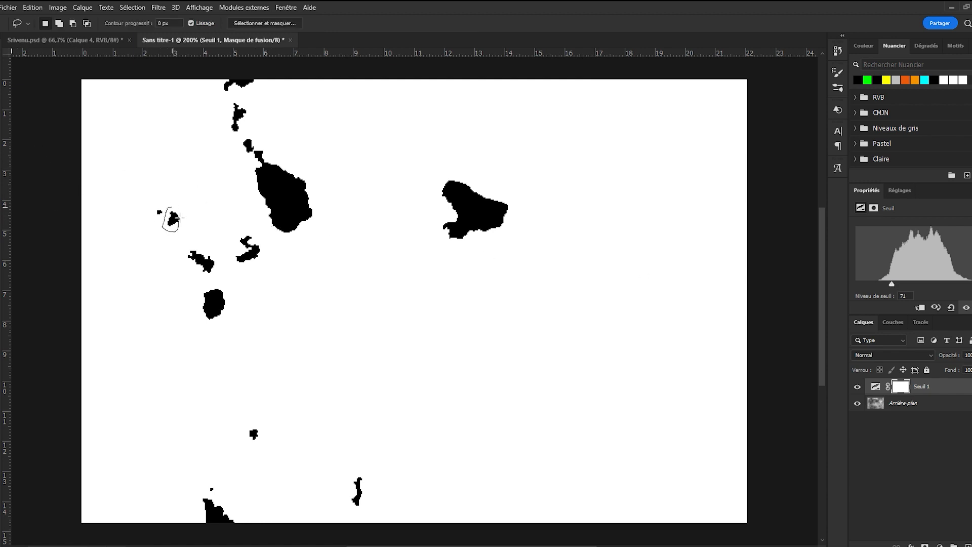
mouse_move(178, 211)
left_mouse_down()
mouse_move(169, 230)
mouse_move(187, 223)
mouse_move(182, 211)
mouse_move(168, 206)
mouse_move(203, 253)
mouse_move(174, 236)
left_mouse_up()
key("v")
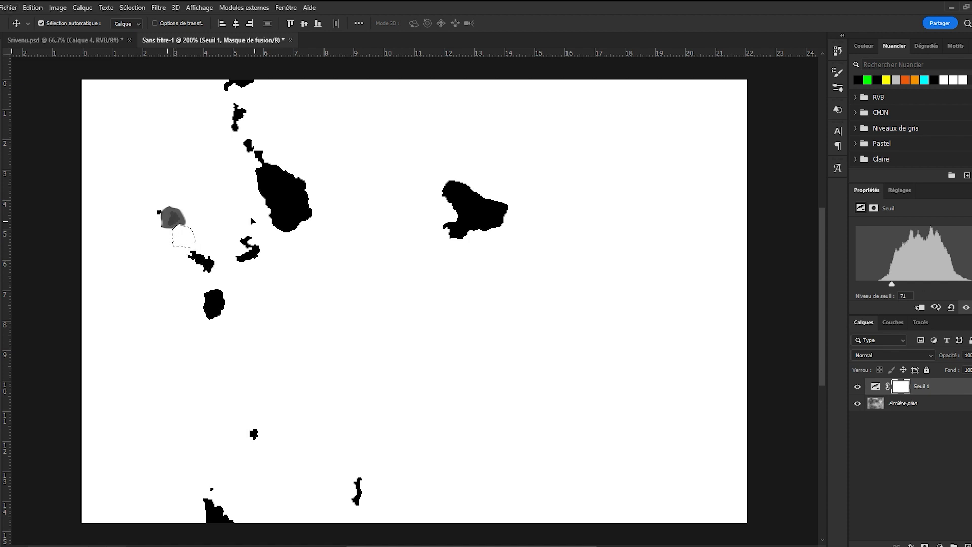
key("ctrl+z")
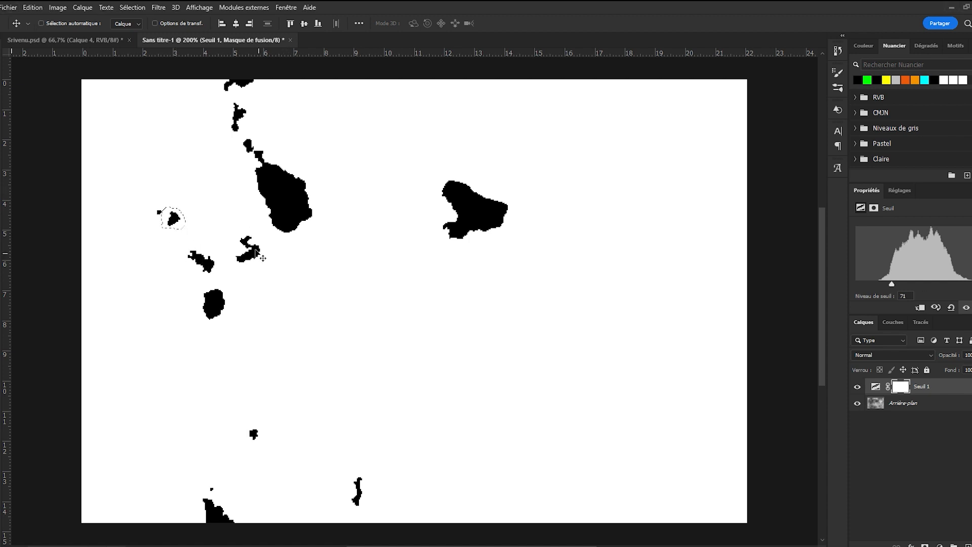
left_click(888, 403)
left_click(167, 220)
left_click_drag(174, 219, 365, 319)
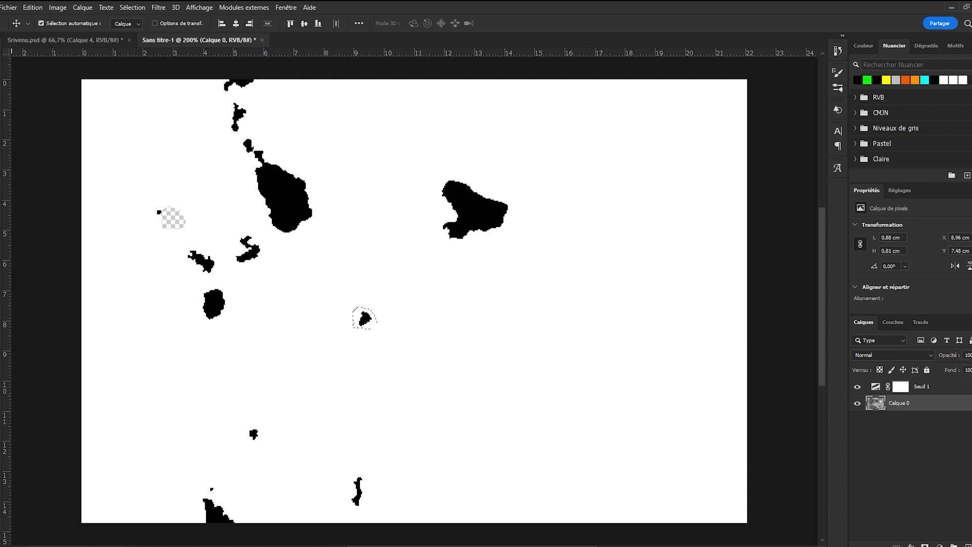
- Lasso the tiny islet just north of the large western black shape and move it beside the first relocated islet
key("l")
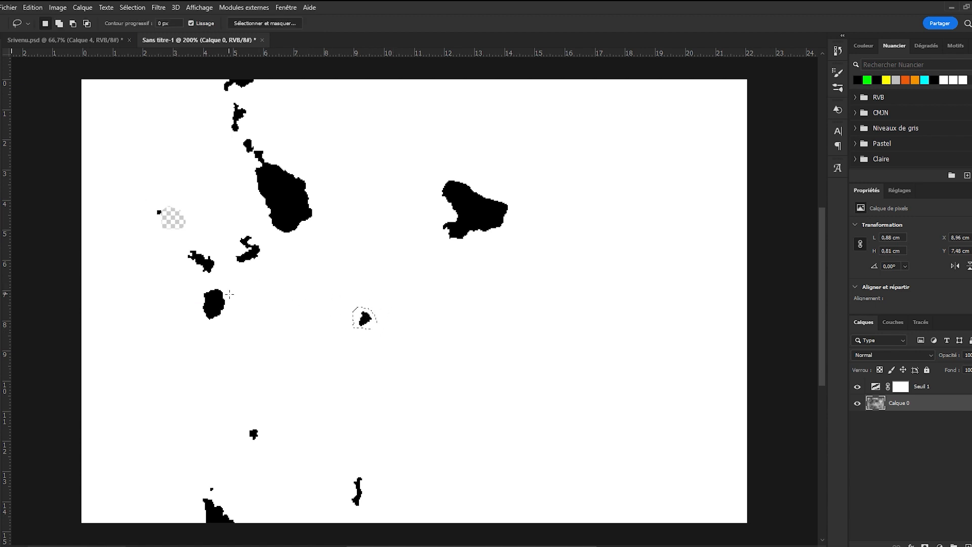
left_click(245, 136)
mouse_move(251, 136)
left_mouse_down()
mouse_move(384, 255)
mouse_move(389, 321)
mouse_move(381, 315)
left_mouse_up()
key("v")
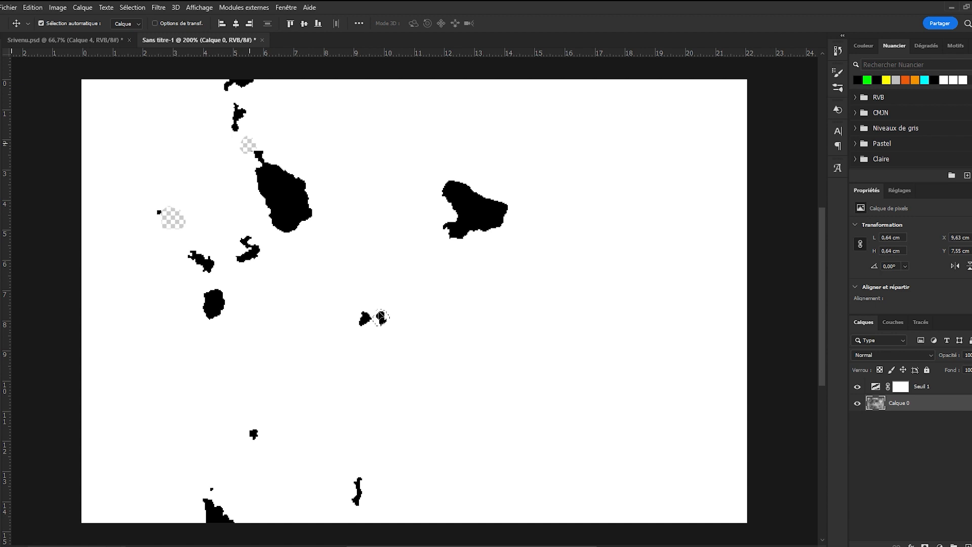
- Lasso the first relocated islet and move it slightly closer to its neighbour
scroll(379, 316, "up", 4)
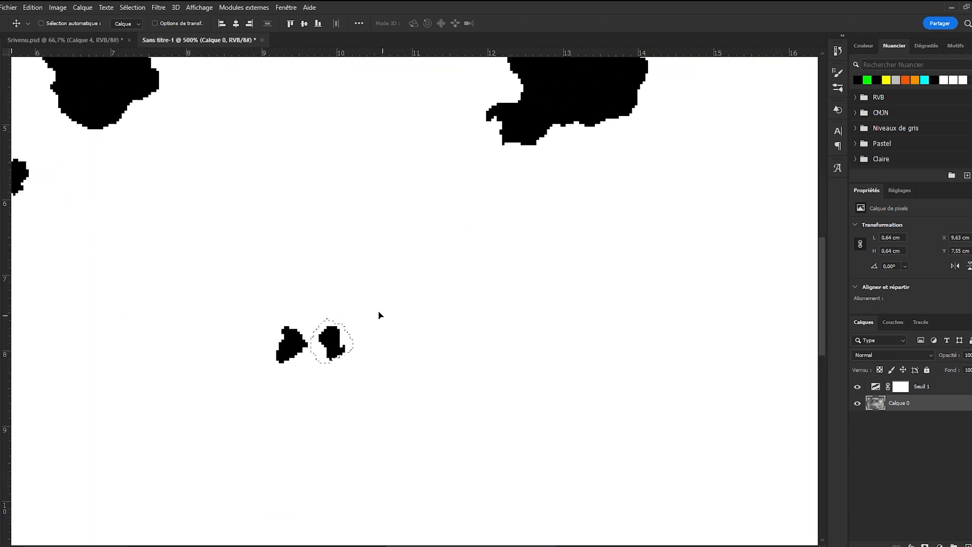
key("l")
key("ctrl+d")
mouse_move(323, 318)
left_mouse_down()
mouse_move(314, 363)
mouse_move(334, 367)
mouse_move(354, 342)
mouse_move(326, 317)
mouse_move(332, 339)
left_mouse_up()
key("v")
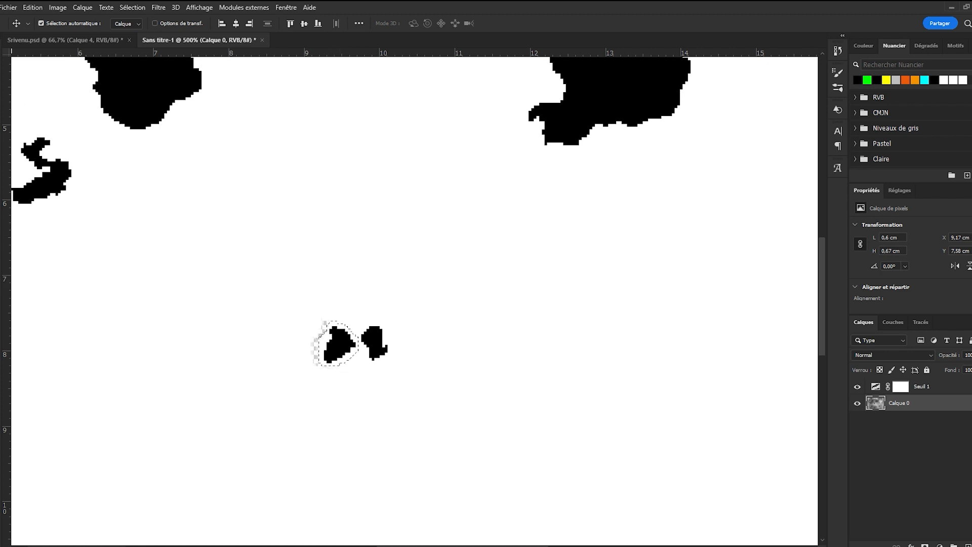
- Clear the selection, then lasso the small isolated southern islet and move it below the relocated pair
key("l")
left_click(188, 228)
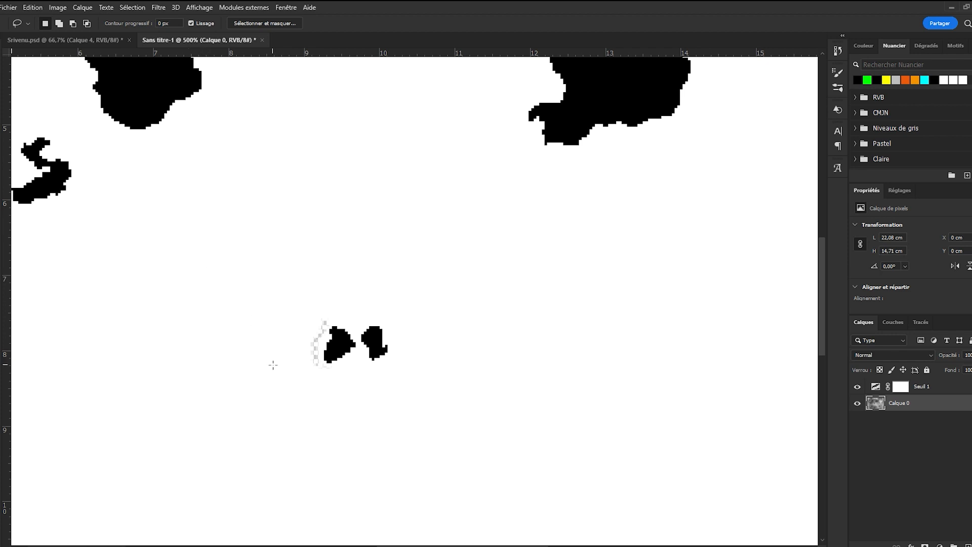
left_click_drag(260, 363, 273, 378)
key("ctrl+d")
key("ctrl+minus")
key("ctrl+minus")
key("ctrl+minus")
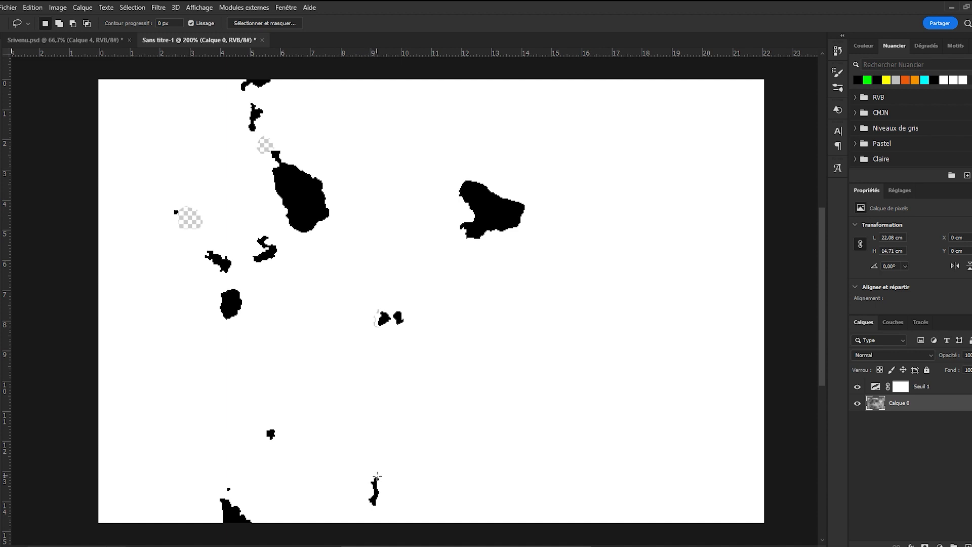
mouse_move(282, 432)
left_mouse_down()
mouse_move(268, 450)
mouse_move(258, 419)
mouse_move(271, 436)
mouse_move(362, 381)
mouse_move(380, 355)
left_mouse_up()
key("v")
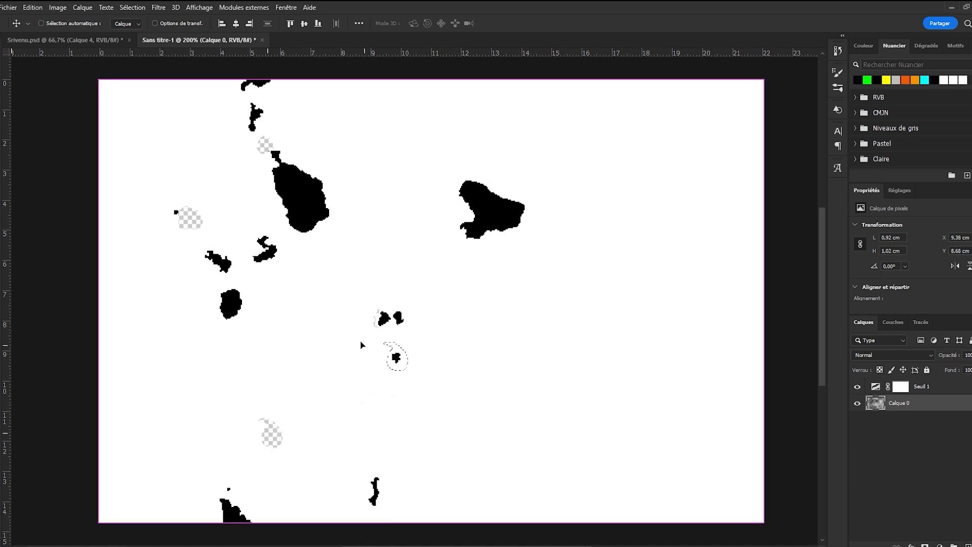
- Lasso the lower relocated islet again and move it up close beneath the other two
key("ctrl+plus")
key("ctrl+plus")
key("ctrl+plus")
key("ctrl+plus")
key("l")
key("ctrl+d")
scroll(333, 408, "down", 2)
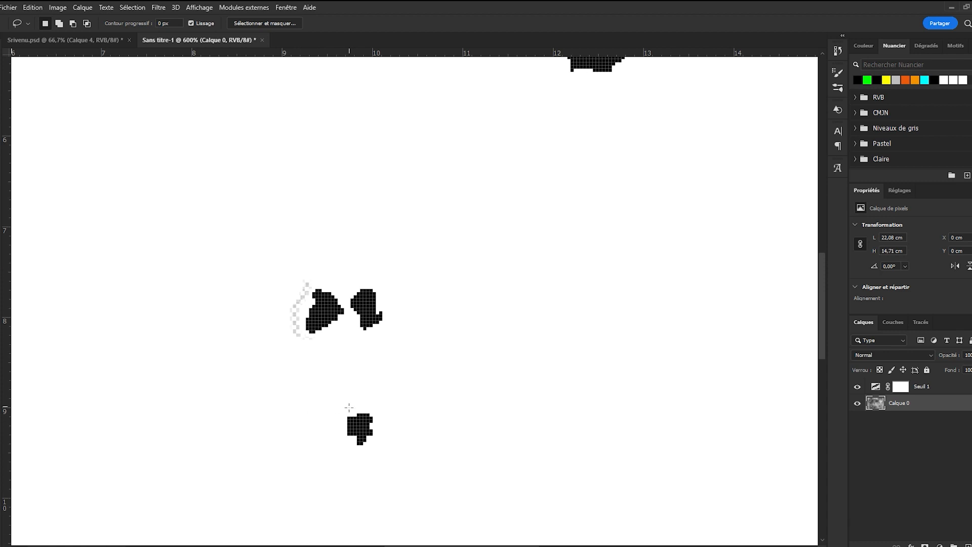
mouse_move(345, 441)
left_mouse_down()
mouse_move(382, 434)
mouse_move(360, 403)
mouse_move(348, 406)
mouse_move(340, 349)
left_mouse_up()
key("v")
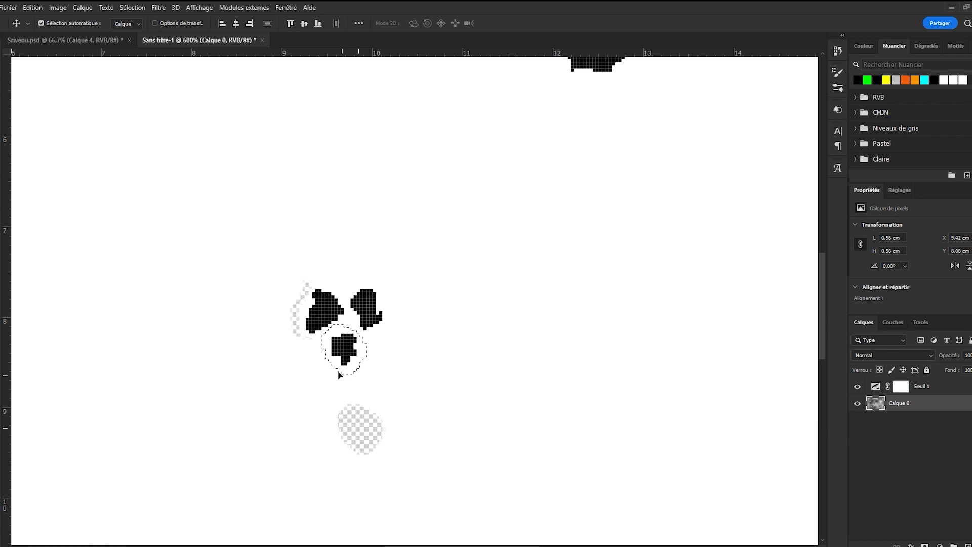
- Lasso the upper part of the northern islet and move it to the southwest side of the islet cluster
key("ctrl+minus")
key("ctrl+minus")
key("ctrl+minus")
scroll(310, 369, "up", 5)
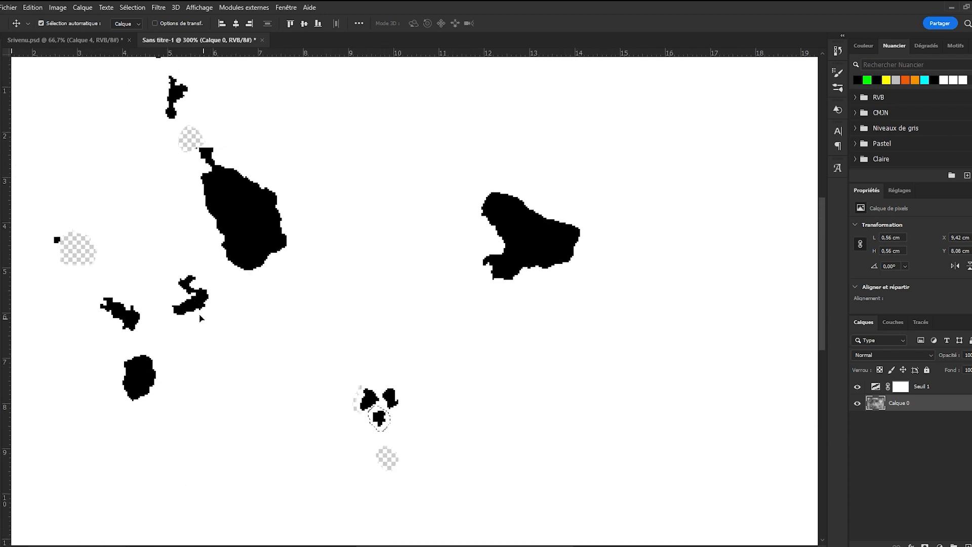
scroll(148, 238, "up", 2)
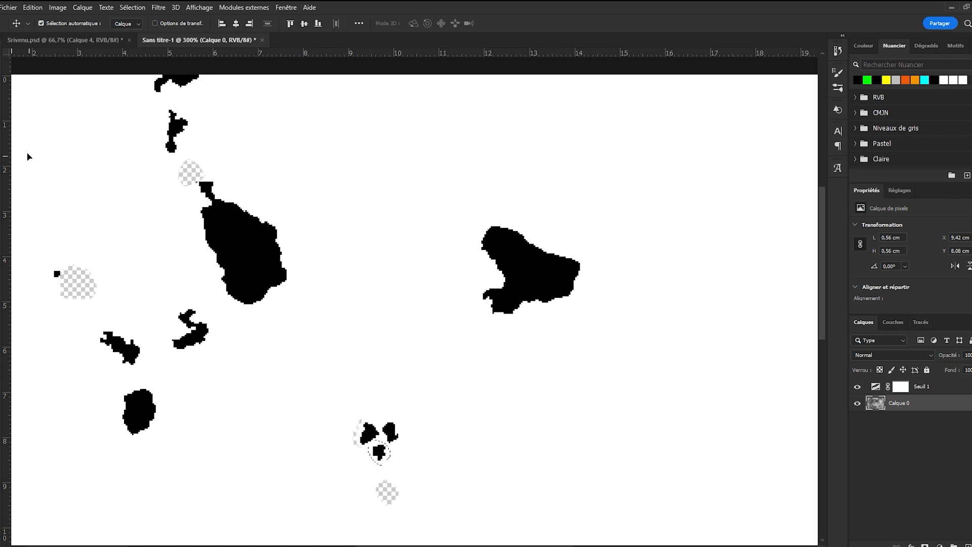
key("l")
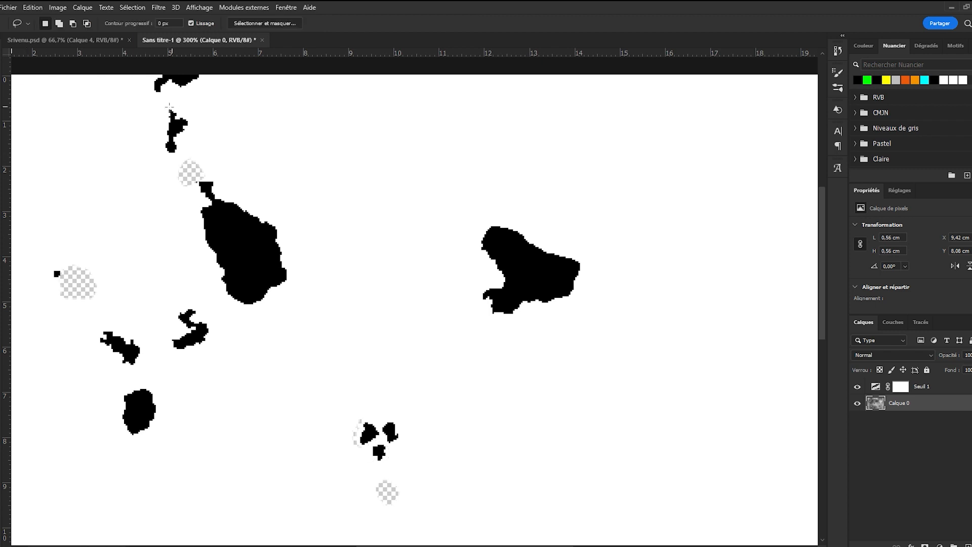
mouse_move(168, 117)
left_mouse_down()
mouse_move(170, 135)
mouse_move(186, 136)
mouse_move(168, 108)
mouse_move(360, 457)
mouse_move(349, 471)
mouse_move(361, 459)
mouse_move(354, 455)
mouse_move(364, 457)
left_mouse_up()
key("v")
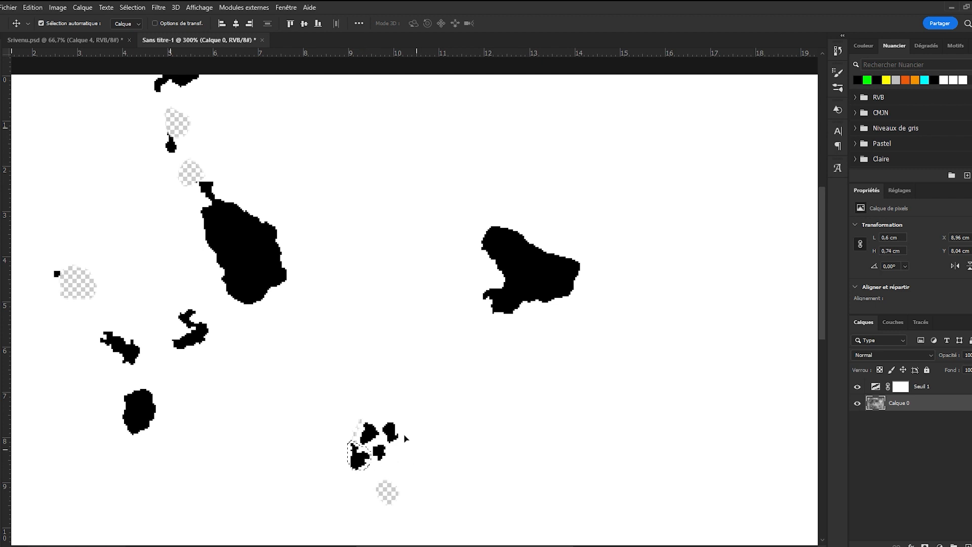
- Lasso the lower part of the S-shaped western islet, move it to the southeast side of the islet cluster and clear the selection
scroll(394, 291, "down", 2)
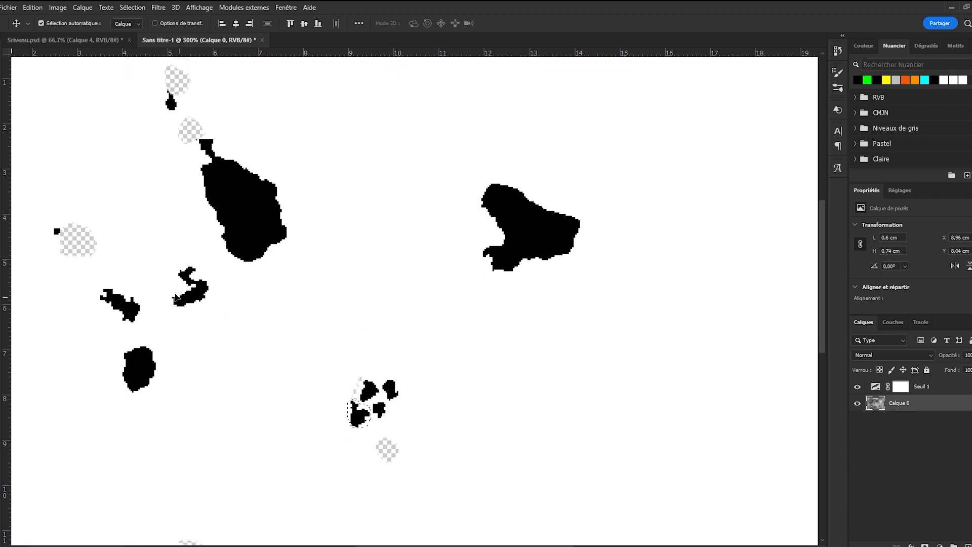
key("l")
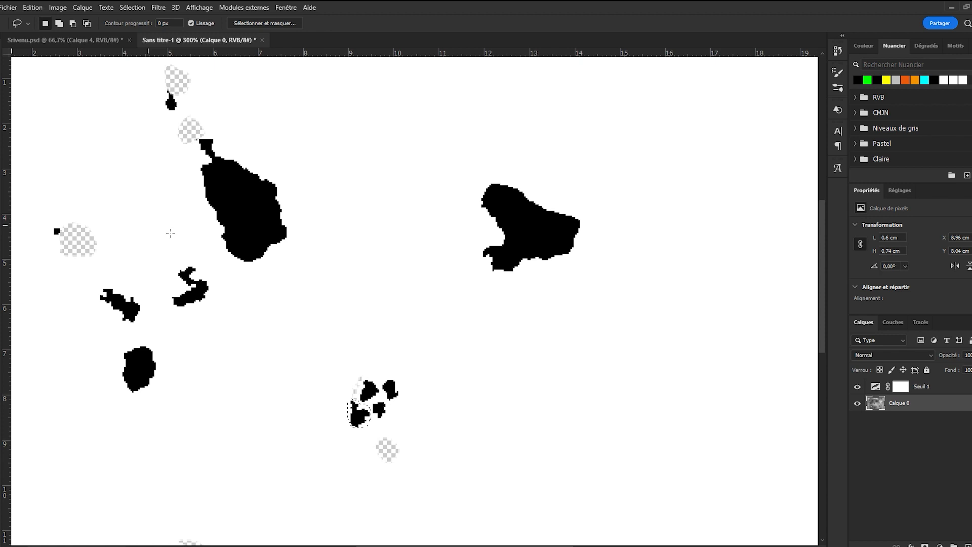
mouse_move(184, 287)
left_mouse_down()
mouse_move(166, 304)
mouse_move(193, 308)
mouse_move(208, 302)
mouse_move(211, 280)
mouse_move(182, 287)
mouse_move(394, 414)
left_mouse_up()
key("v")
key("ctrl+plus")
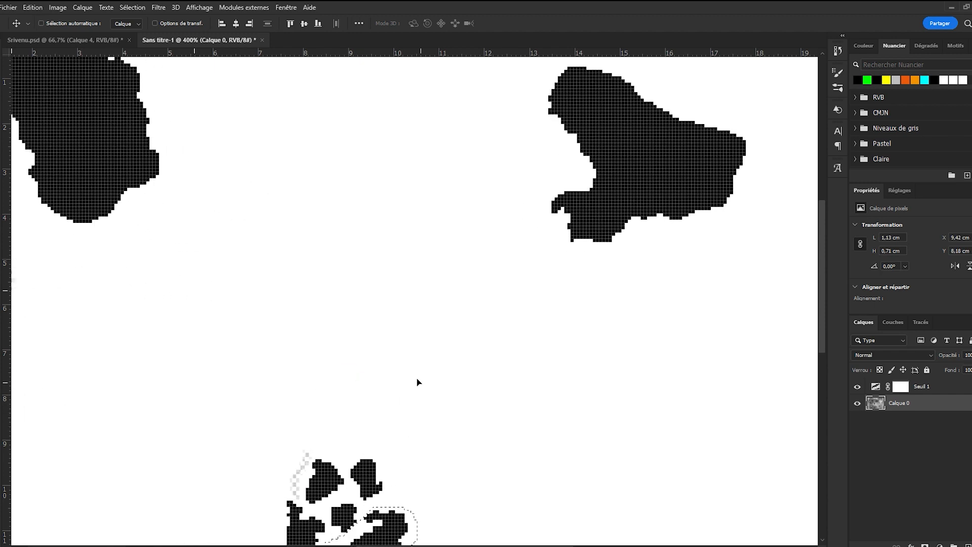
key("ctrl+plus")
key("ctrl+plus")
key("ctrl+plus")
scroll(354, 362, "down", 5)
left_click_drag(373, 388, 373, 389)
key("ctrl+d")
- Try to reposition the small islet in the middle of the cluster using a lasso selection
key("l")
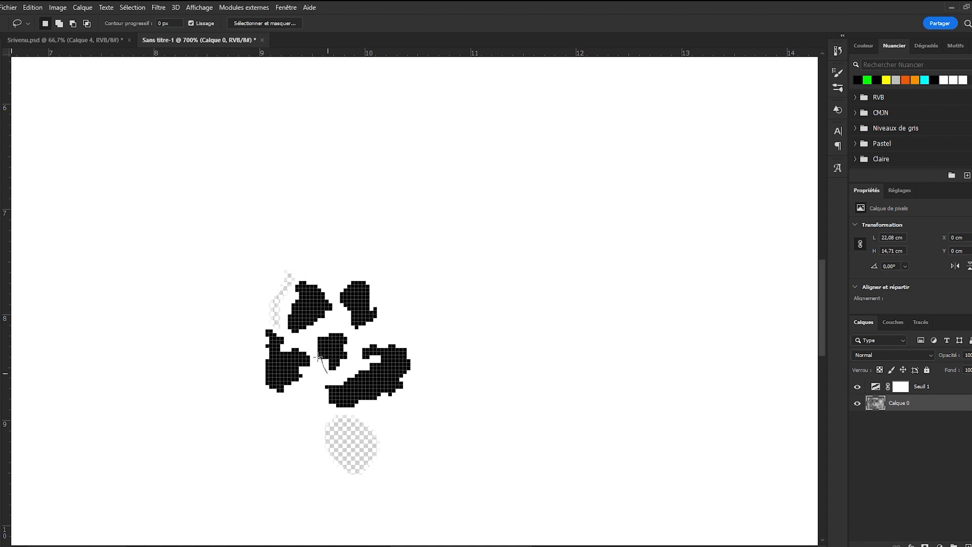
left_click_drag(317, 336, 345, 338)
mouse_move(341, 371)
left_mouse_down()
mouse_move(330, 373)
mouse_move(321, 346)
left_mouse_up()
key("v")
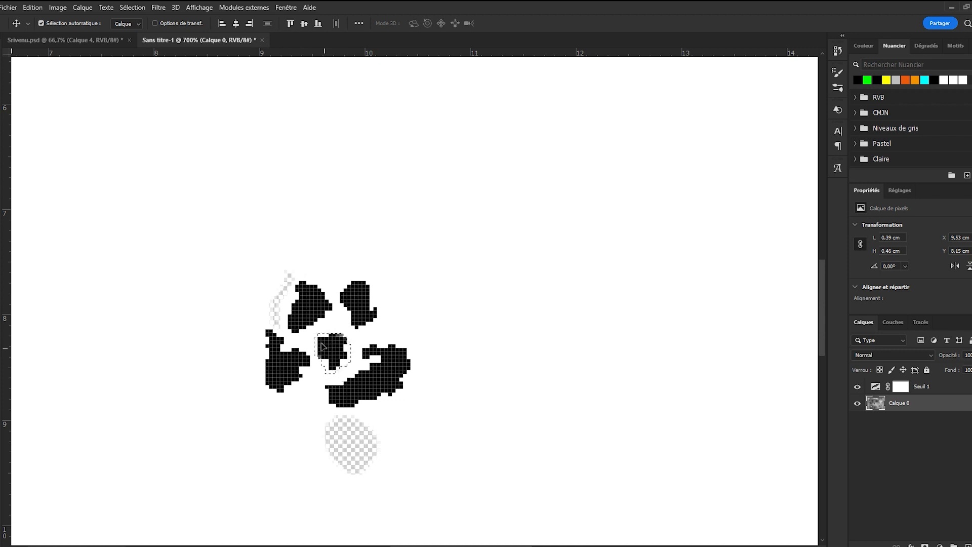
left_click(919, 475)
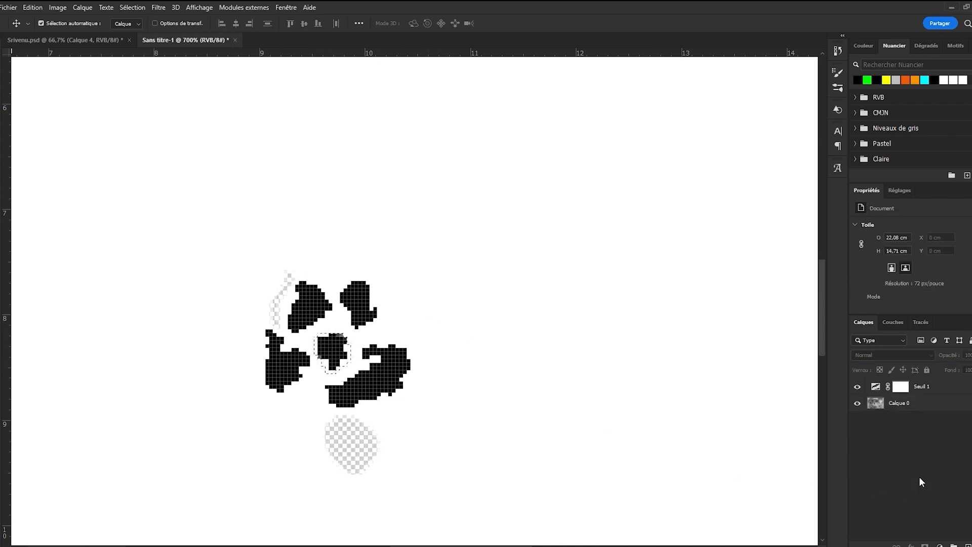
- Merge the Seuil 1 threshold adjustment with Calque 0 into a single layer
left_click(856, 403)
left_click(857, 403)
key("l")
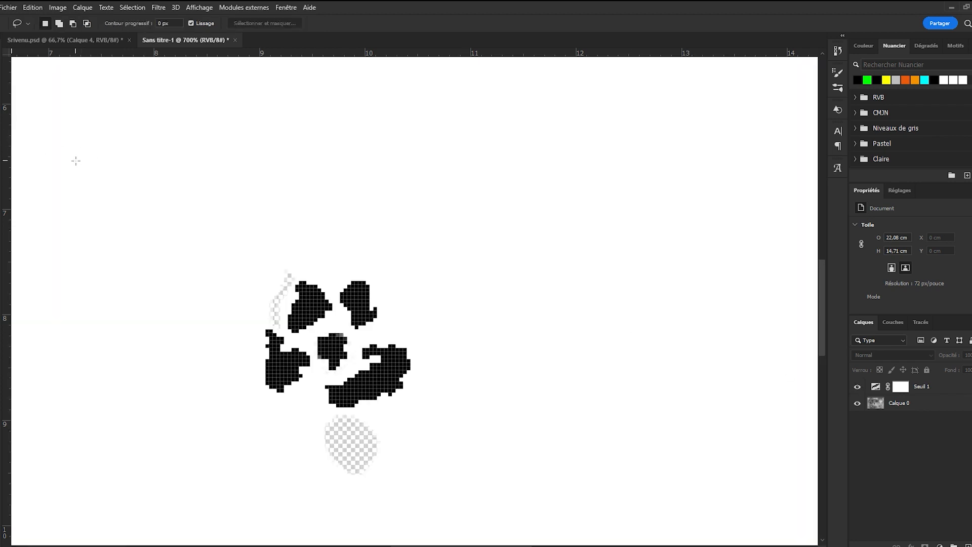
left_click(906, 403)
left_click(920, 388, "shift")
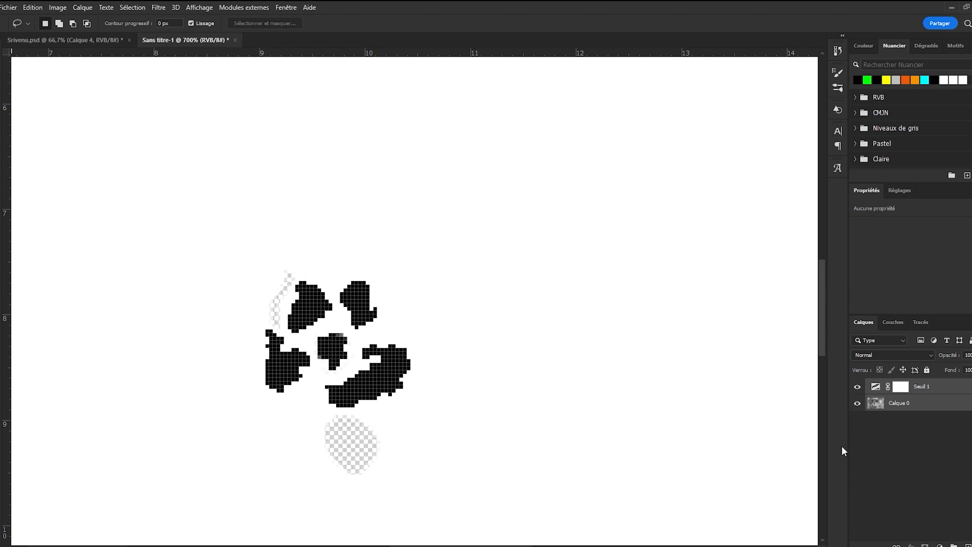
key("ctrl+e")
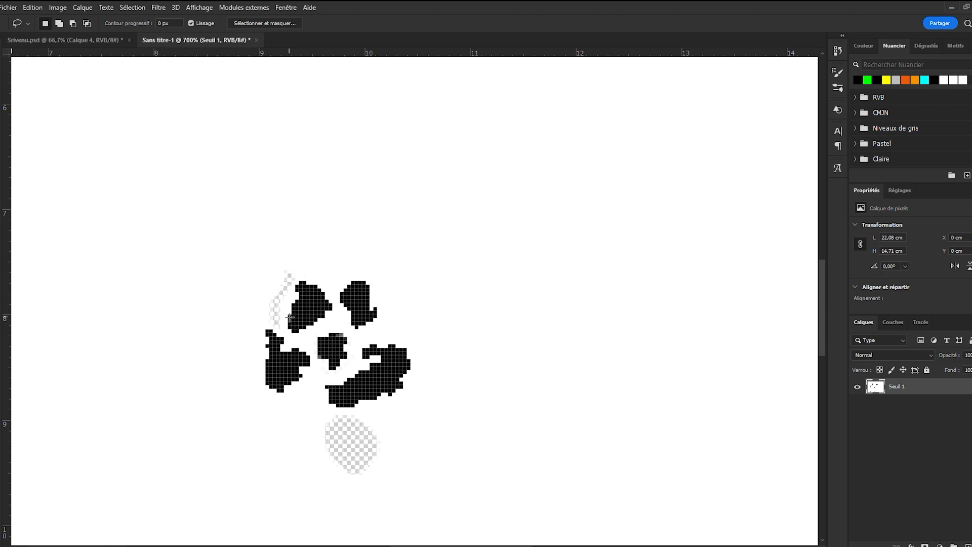
- Paint white with a 30 px brush over the transparent holes and the large islands surrounding the islet cluster
key("ctrl+minus")
key("ctrl+minus")
key("ctrl+minus")
key("ctrl+minus")
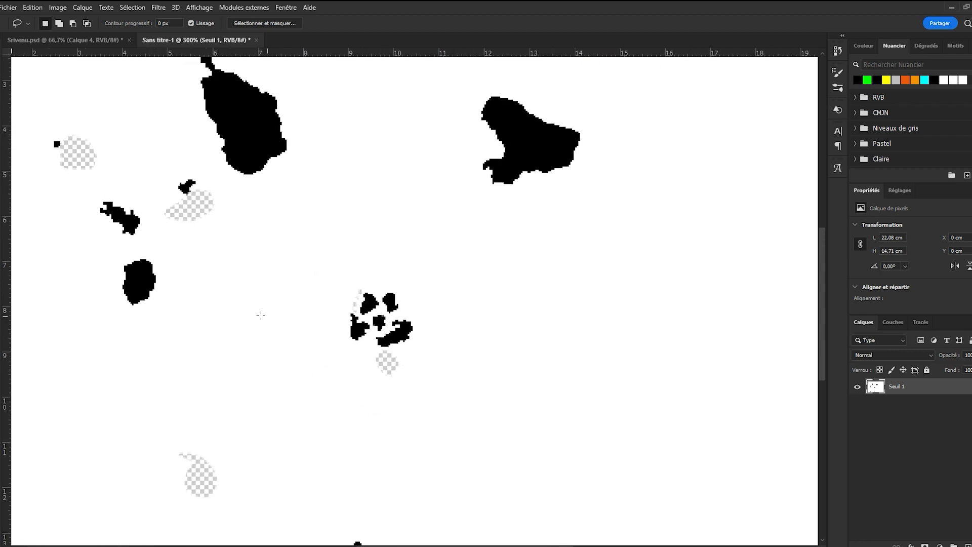
key("x")
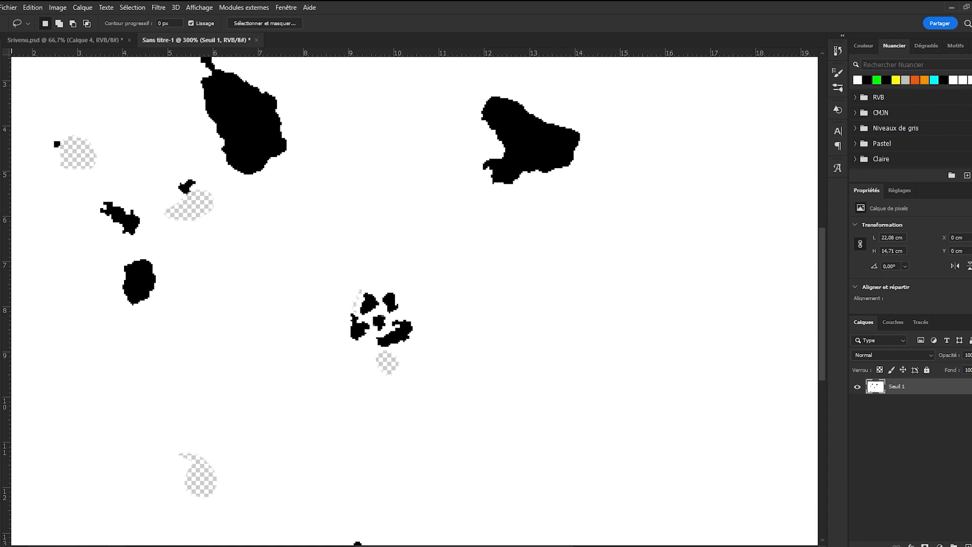
key("b")
mouse_move(471, 393)
left_mouse_down()
mouse_move(431, 395)
mouse_move(346, 372)
left_mouse_up()
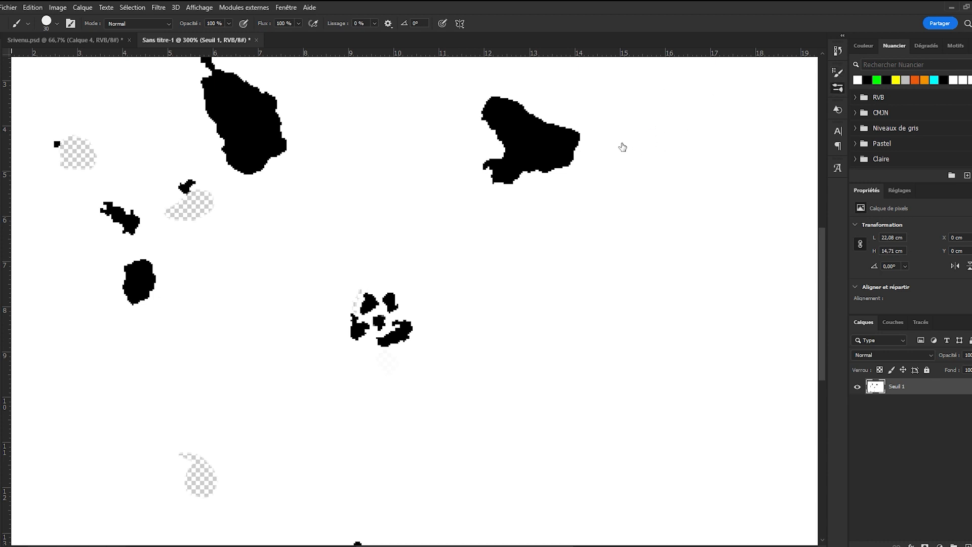
mouse_move(337, 384)
left_mouse_down()
mouse_move(155, 484)
mouse_move(218, 520)
mouse_move(198, 506)
mouse_move(239, 449)
left_mouse_up()
mouse_move(244, 342)
left_mouse_down()
mouse_move(260, 321)
mouse_move(108, 319)
mouse_move(205, 112)
mouse_move(317, 77)
mouse_move(179, 126)
mouse_move(225, 147)
mouse_move(73, 85)
left_mouse_up()
mouse_move(451, 136)
left_mouse_down()
mouse_move(469, 208)
mouse_move(570, 162)
left_mouse_up()
- Paint out the leftover land fragments near the northern and southern edges of the canvas in white
key("ctrl+minus")
key("ctrl+minus")
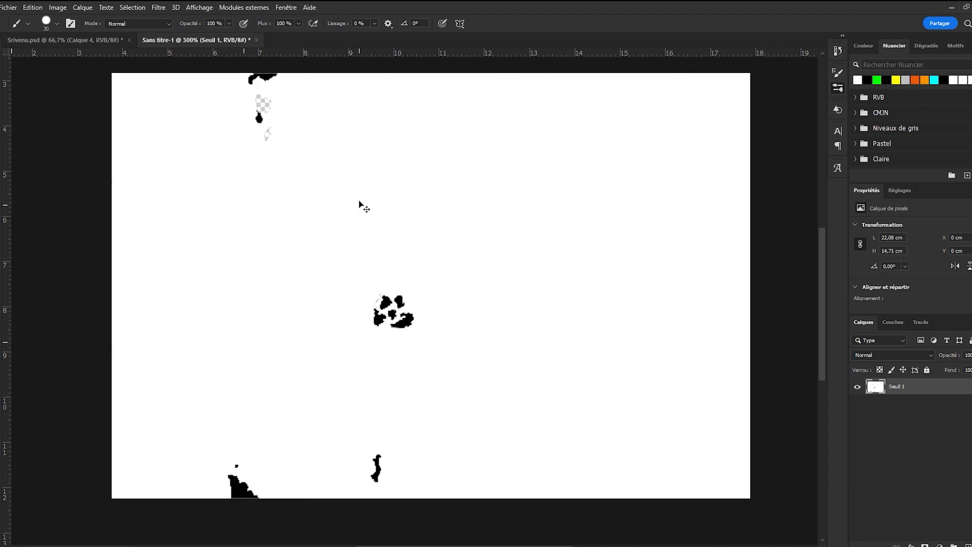
left_click_drag(334, 200, 336, 188)
left_click_drag(324, 395, 319, 406)
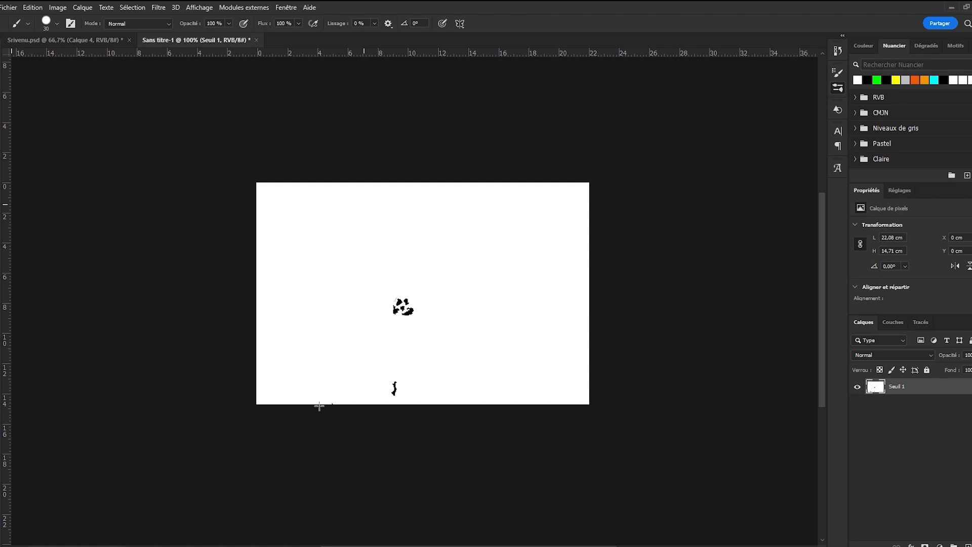
left_click_drag(393, 407, 393, 382)
- Lasso the islet cluster, scale it up to several times its size and recentre it on the canvas
key("l")
mouse_move(399, 292)
left_mouse_down()
mouse_move(365, 304)
mouse_move(435, 304)
left_mouse_up()
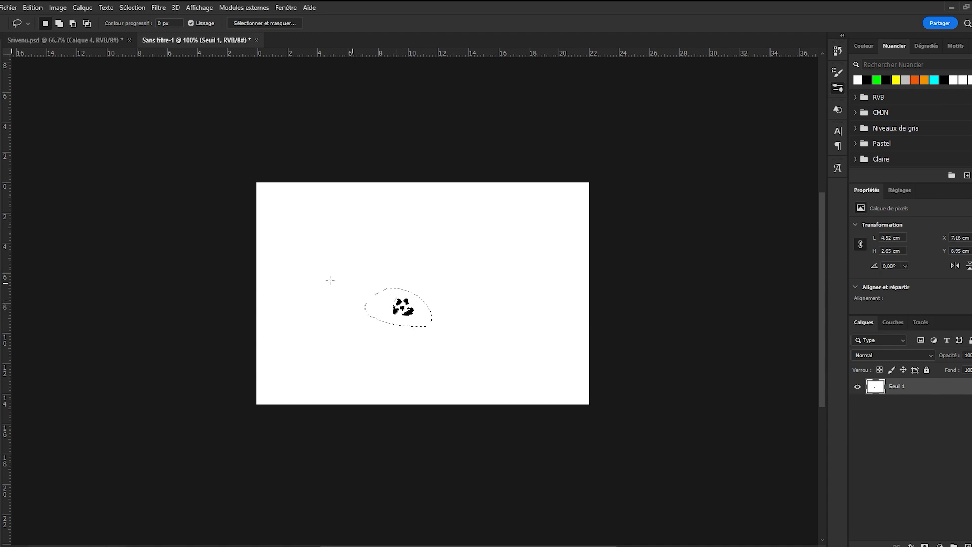
key("ctrl+t")
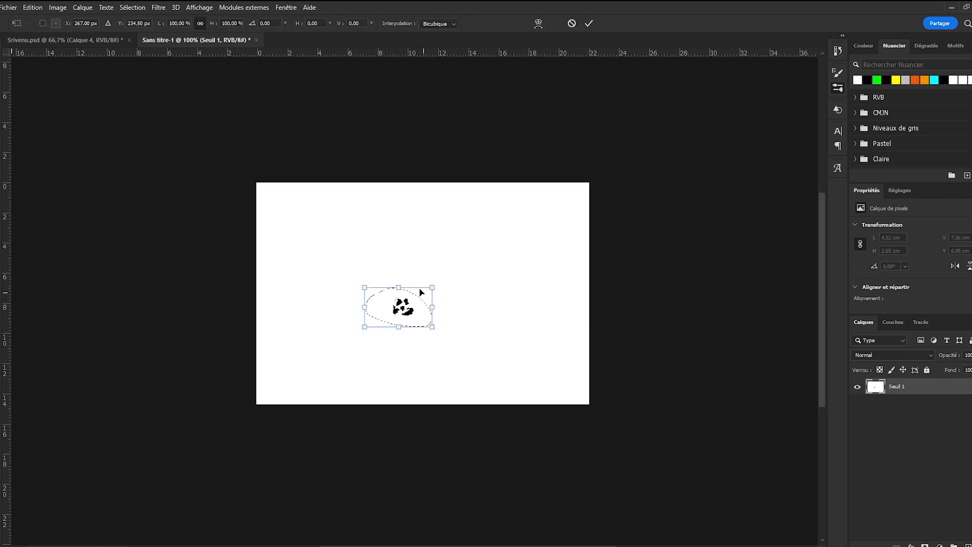
left_click_drag(431, 287, 606, 185)
left_click_drag(502, 261, 414, 300)
key("Return")
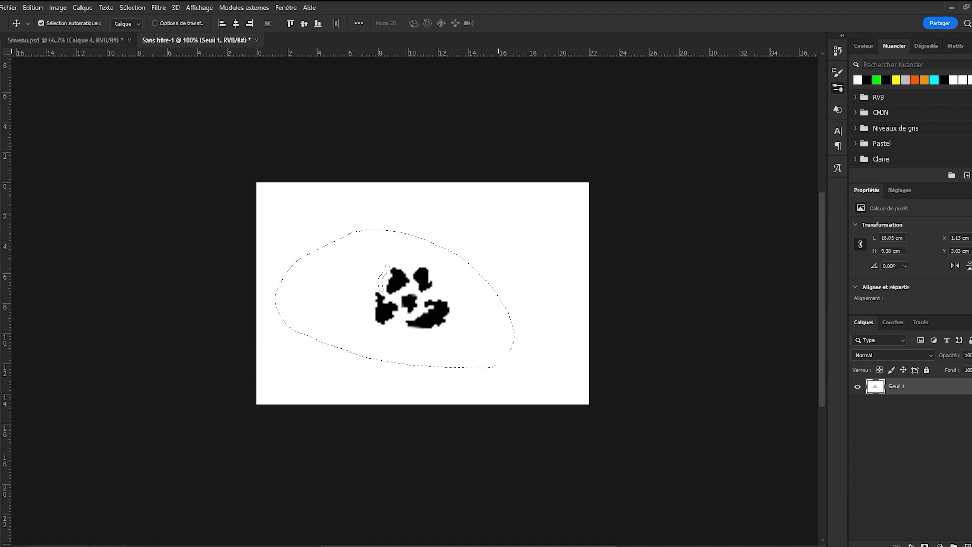
- Clear the selection and define the islet cluster image as a new brush preset
key("l")
left_click(317, 214)
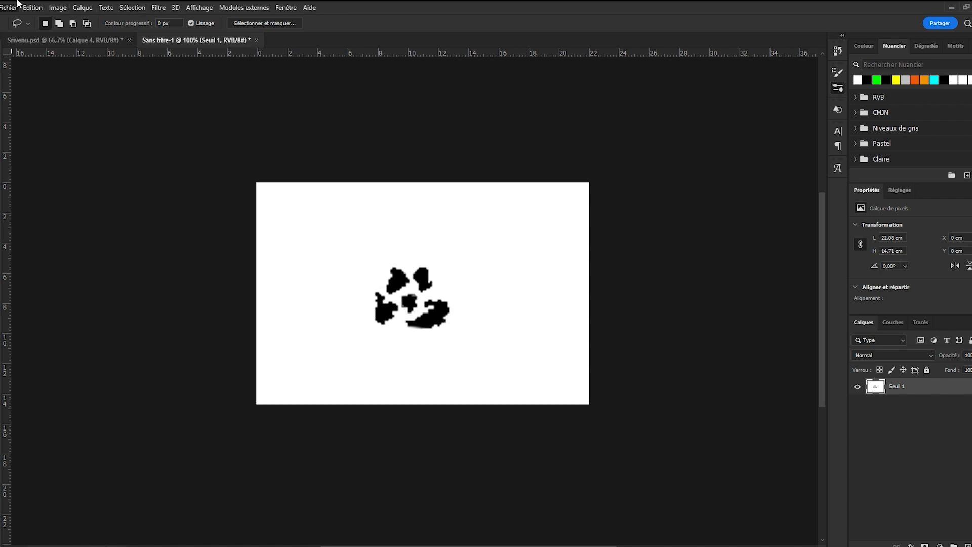
left_click(54, 293)
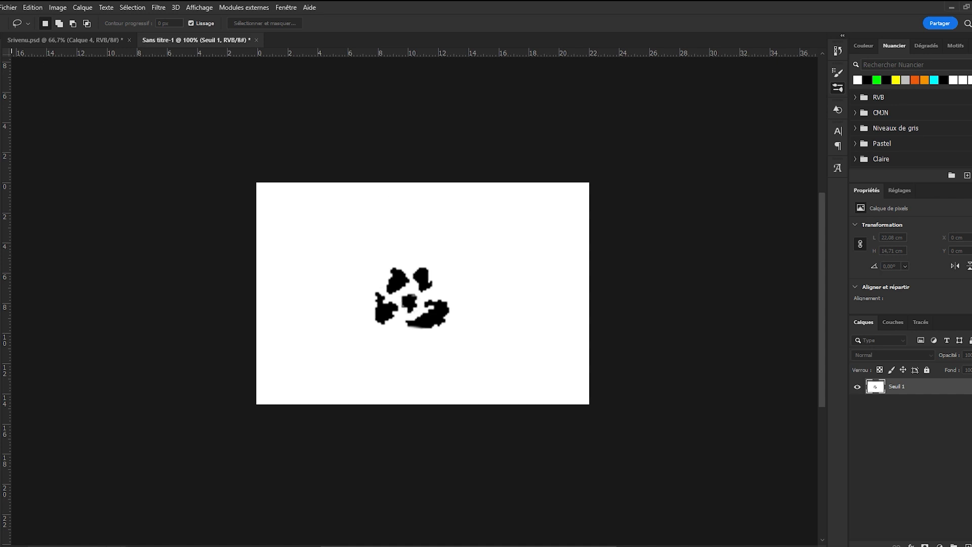
left_click(428, 229)
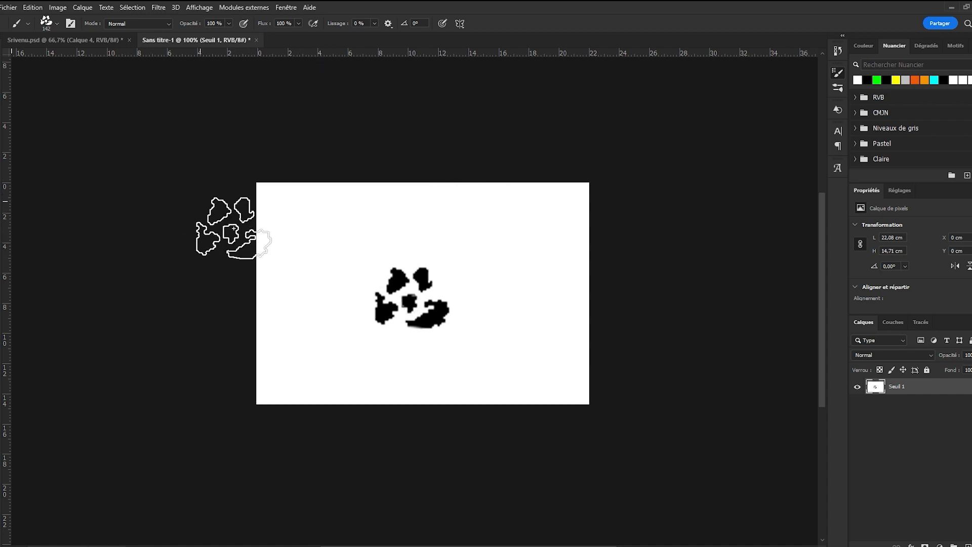
- Add a new empty layer and delete the Seuil 1 layer
key("v")
left_click(907, 389)
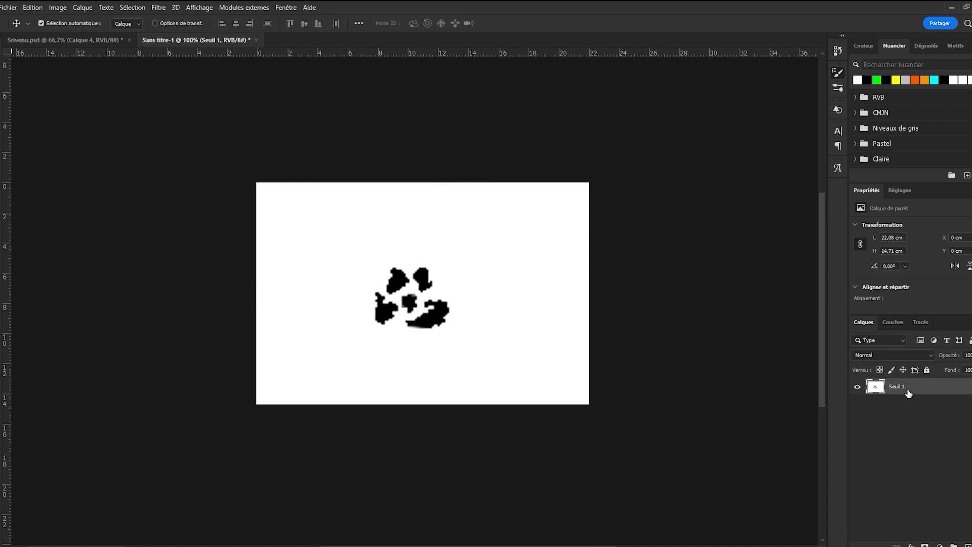
left_click(867, 418)
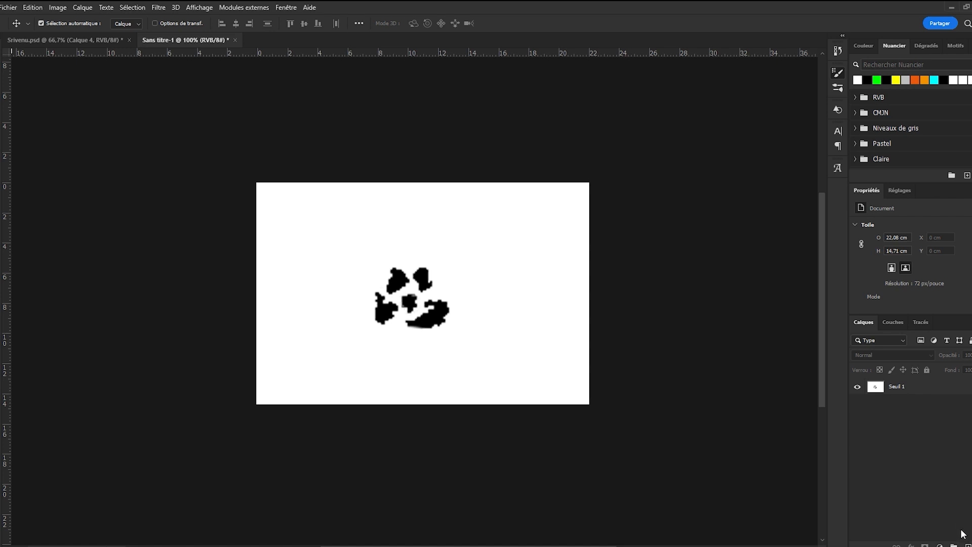
left_click(967, 545)
left_click(918, 404)
key("Delete")
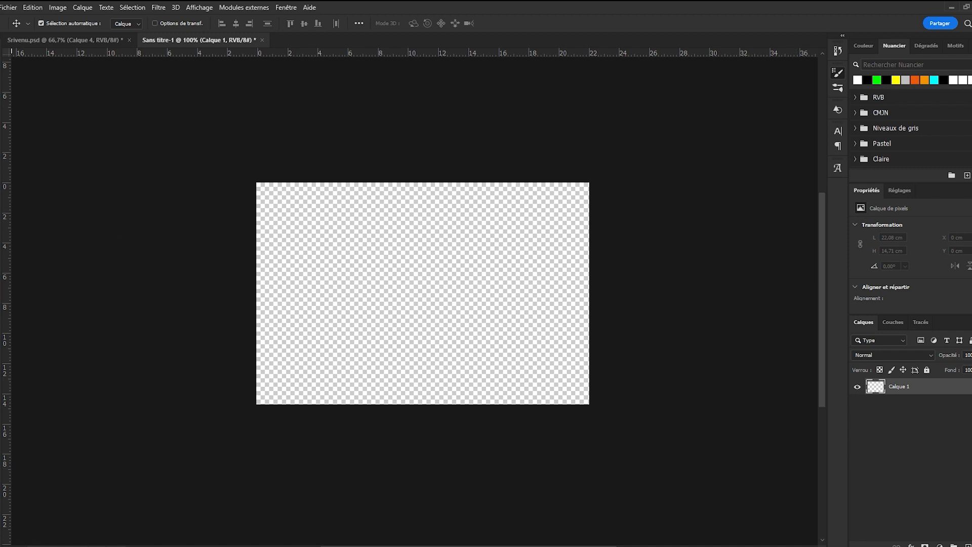
- Draw a white 684 × 449 px rectangle covering the whole canvas and add an empty layer, Calque 1, above it
key("u")
key("shift+u")
left_click_drag(232, 175, 595, 413)
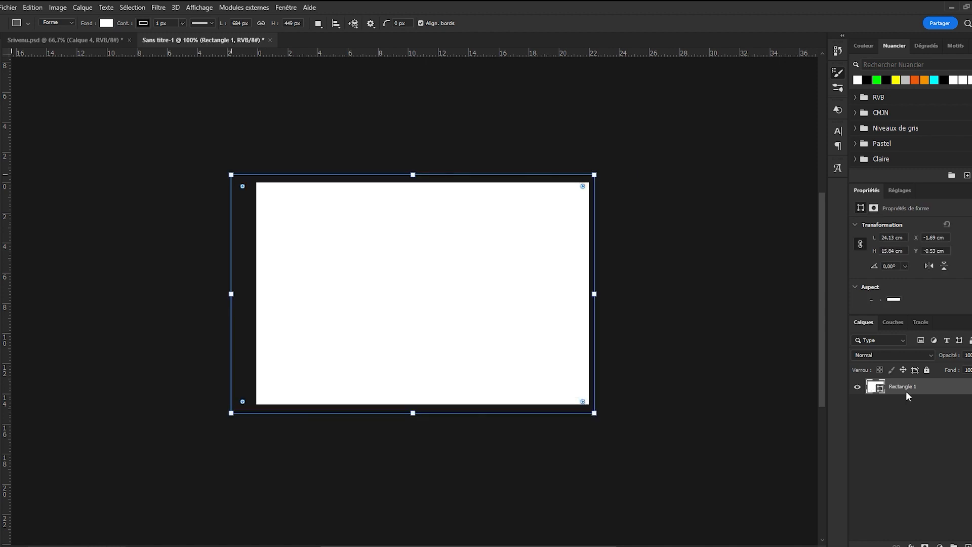
left_click(966, 544)
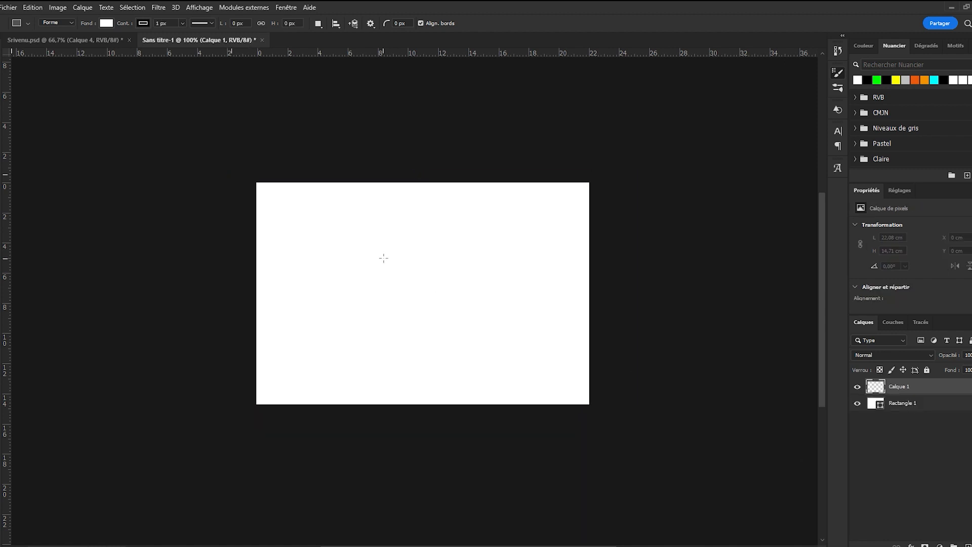
left_click(951, 404)
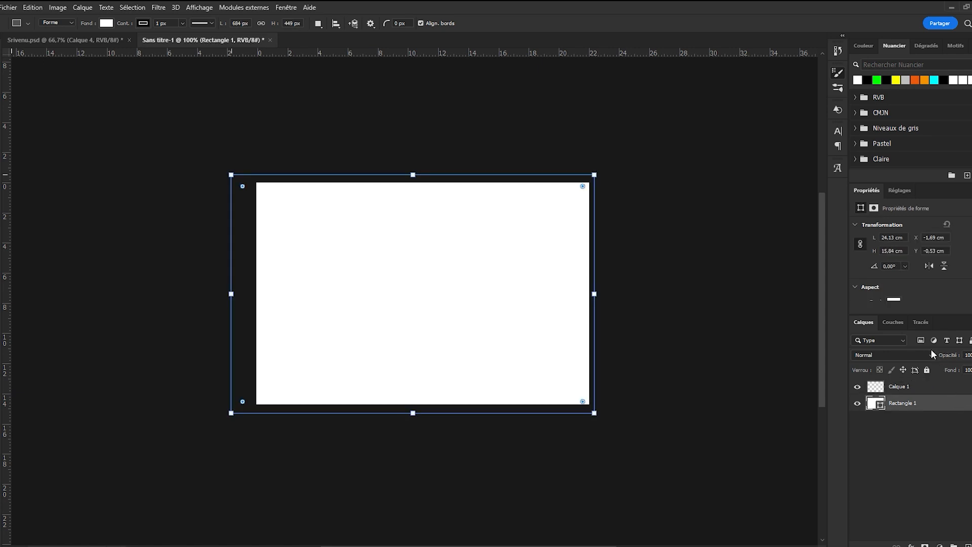
left_click(929, 386)
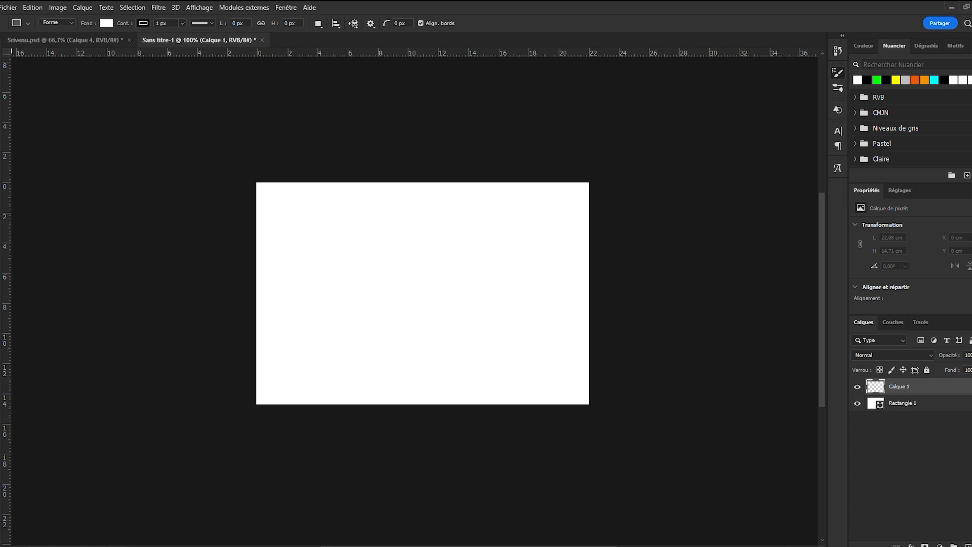
- Try painting black strokes on Calque 1 with the new 142 px islet brush, and undo them
key("b")
mouse_move(394, 301)
left_mouse_down()
mouse_move(325, 266)
mouse_move(378, 303)
mouse_move(444, 322)
mouse_move(451, 256)
mouse_move(459, 290)
mouse_move(375, 274)
left_mouse_up()
key("x")
left_click(326, 265)
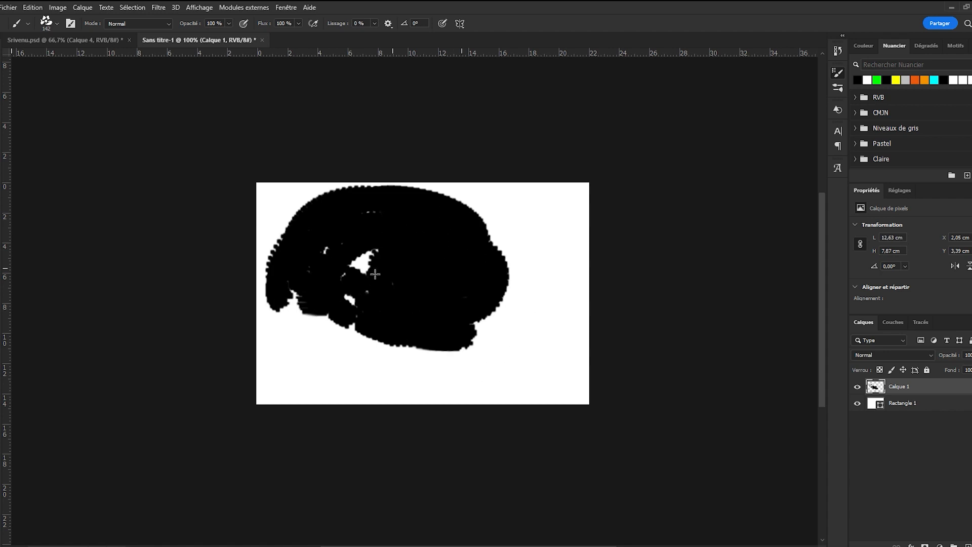
key("ctrl+z")
key("ctrl+z")
key("ctrl+z")
key("ctrl+z")
key("ctrl+z")
key("ctrl+z")
key("ctrl+z")
key("ctrl+z")
key("ctrl+z")
key("ctrl+z")
- Test the islet brush across the canvas in black at several sizes, finishing with small strokes at 28 px
key("ctrl+plus")
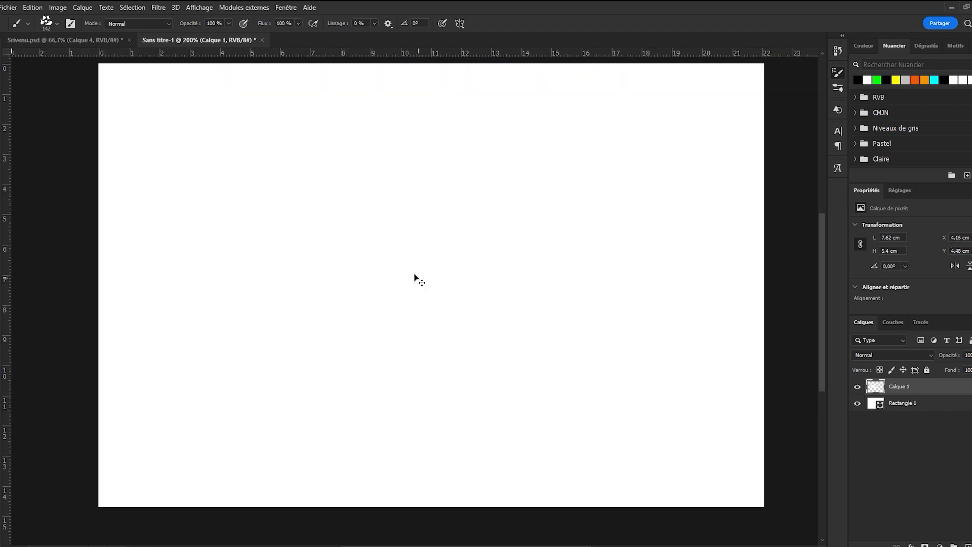
scroll(415, 277, "right", 2)
left_click_drag(220, 278, 349, 334)
left_click_drag(486, 298, 324, 471)
left_click_drag(501, 106, 582, 126)
left_click_drag(146, 248, 425, 253)
left_click_drag(489, 211, 565, 301)
left_click_drag(559, 347, 621, 438)
left_click_drag(646, 372, 683, 472)
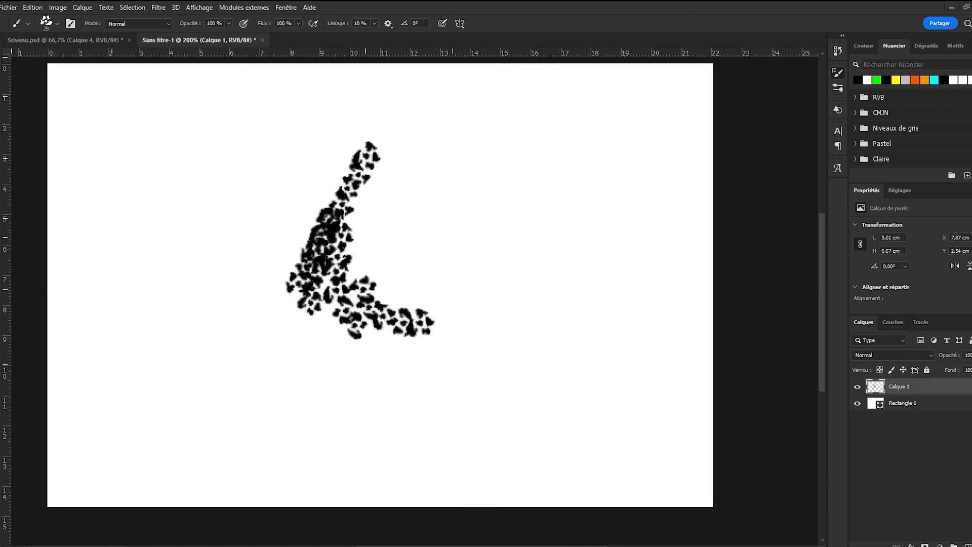
- Paint three short dark strokes with a 25 px textured brush east of the trail of islets
left_click_drag(471, 233, 491, 271)
scroll(380, 283, "up", 1)
left_click_drag(455, 192, 433, 230)
left_click_drag(508, 180, 545, 258)
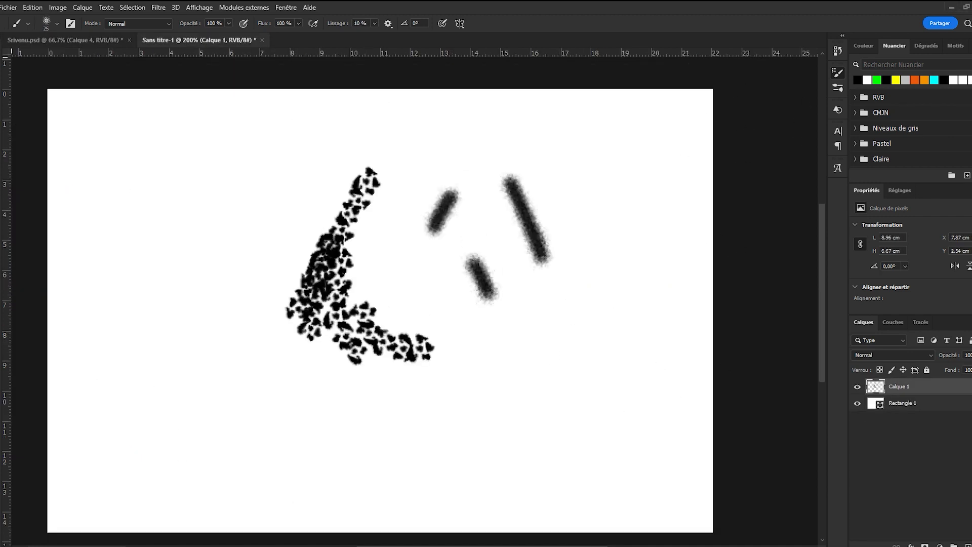
- Paint lighter grey textured strokes at 25 px all around the islet trail, to the west, south and between existing marks
left_click_drag(231, 259, 248, 354)
left_click_drag(344, 445, 489, 415)
left_click_drag(225, 192, 178, 291)
left_click_drag(276, 156, 266, 215)
left_click_drag(202, 405, 301, 402)
left_click_drag(205, 430, 246, 421)
left_click_drag(309, 425, 362, 417)
left_click_drag(471, 359, 420, 405)
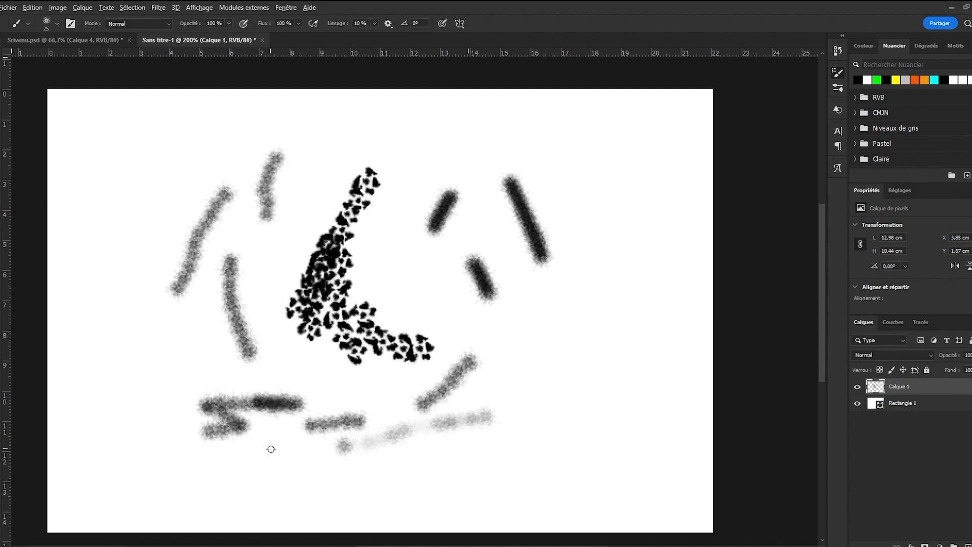
left_click_drag(329, 159, 290, 253)
left_click_drag(382, 146, 416, 329)
left_click_drag(436, 251, 444, 332)
left_click_drag(458, 340, 450, 423)
left_click_drag(257, 459, 348, 462)
- Apply a Biseautage & estampage effect to Calque 1 and paint further mountain-like strokes with the textured brush
double_click(936, 387)
left_click_drag(144, 189, 150, 313)
left_click_drag(218, 129, 209, 333)
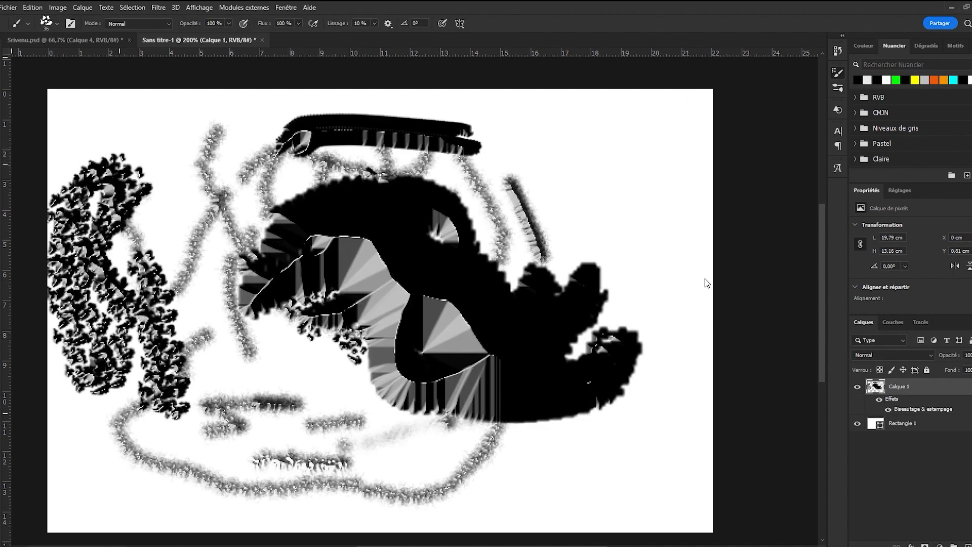
left_click_drag(532, 131, 556, 212)
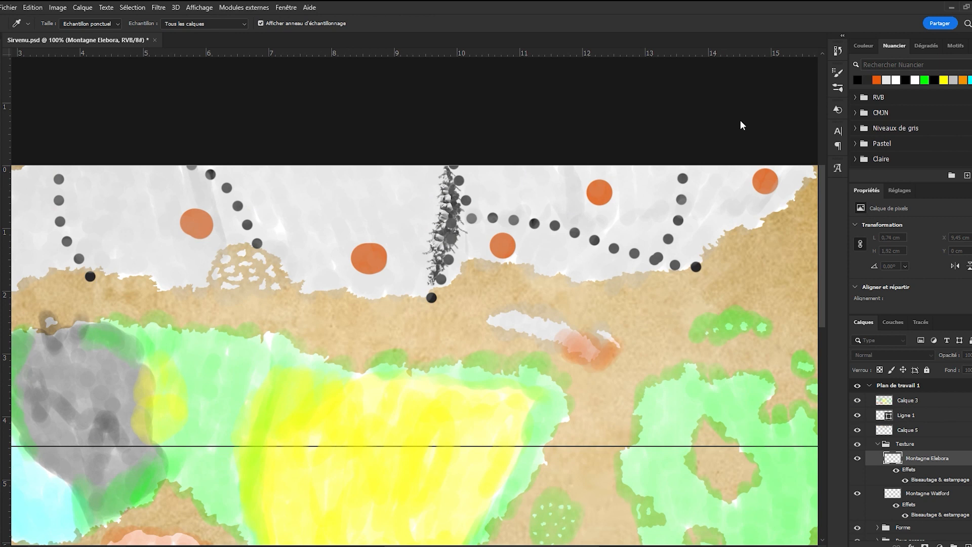
- Paint two mountain ranges on the Montagne Elebora layer, one in the west of the northern land and one along the central dotted border
left_click_drag(152, 188, 174, 266)
mouse_move(438, 174)
left_mouse_down()
mouse_move(428, 264)
mouse_move(445, 238)
left_mouse_up()
left_click_drag(157, 177, 195, 254)
left_click_drag(157, 199, 195, 262)
left_click_drag(180, 185, 175, 242)
left_click_drag(439, 182, 431, 258)
- Add small mountain patches at the far western end and in the eastern region of the northern land
scroll(274, 243, "left", 5)
left_click_drag(240, 235, 279, 270)
left_click_drag(291, 192, 268, 220)
scroll(387, 202, "up", 3)
scroll(201, 285, "down", 3)
scroll(202, 284, "right", 5)
mouse_move(424, 228)
left_mouse_down()
mouse_move(460, 245)
mouse_move(425, 234)
left_mouse_up()
- Hide Calque 3 and paint a mountain range on the Montagne Watford layer in the western part of the southern continent
left_click(857, 400)
scroll(284, 243, "up", 3)
scroll(283, 243, "down", 3)
left_click(928, 493)
left_click_drag(207, 377, 227, 442)
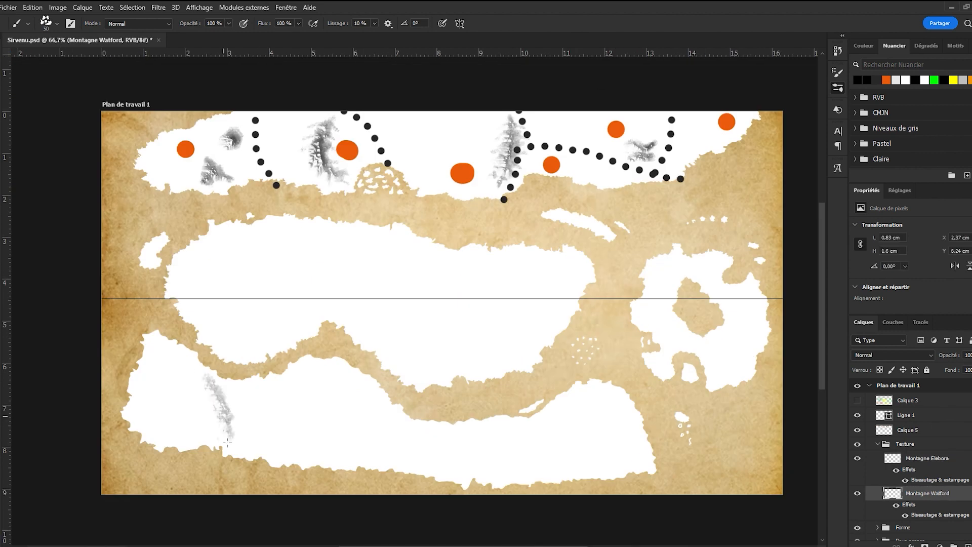
- Thicken the western mountain range on the Montagne Watford layer and texture the pink zone with faint relief, showing Calque 3 as a guide
scroll(275, 441, "up", 2)
left_click_drag(61, 238, 156, 297)
left_click_drag(81, 264, 185, 450)
left_click_drag(334, 284, 415, 314)
left_click(857, 399)
mouse_move(405, 545)
left_mouse_down()
mouse_move(419, 546)
mouse_move(396, 545)
left_mouse_up()
left_click_drag(253, 264, 317, 445)
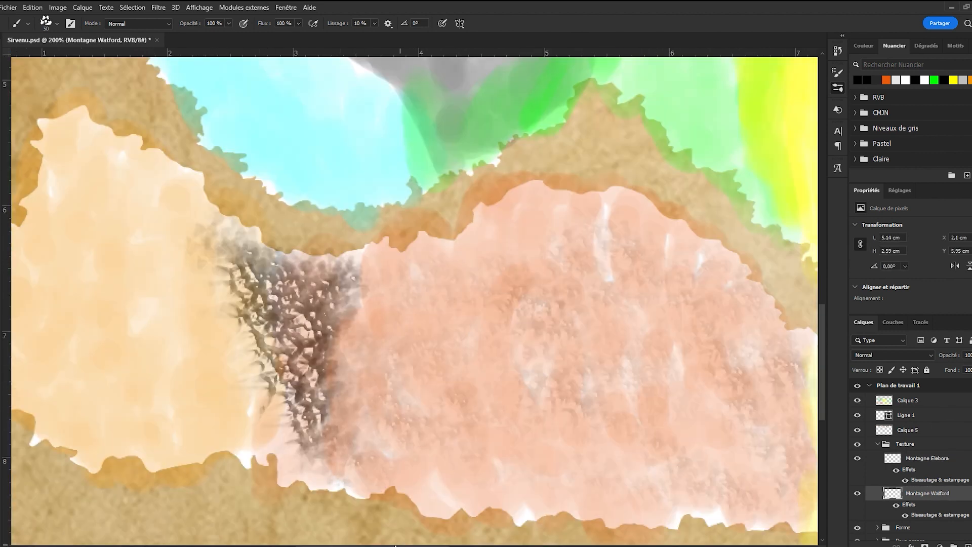
- Hide Calque 3 and paint a second mountain range along the eastern edge of the textured area on the southern continent
left_click(857, 400)
left_click_drag(395, 545, 445, 546)
left_click_drag(453, 316, 472, 412)
- Add a layer mask to Montagne Watford, then duplicate the layer as Montagne Locarce with its mountains over the central continent
left_click(925, 545)
scroll(473, 412, "up", 1)
scroll(456, 303, "down", 3)
key("ctrl+j")
key("v")
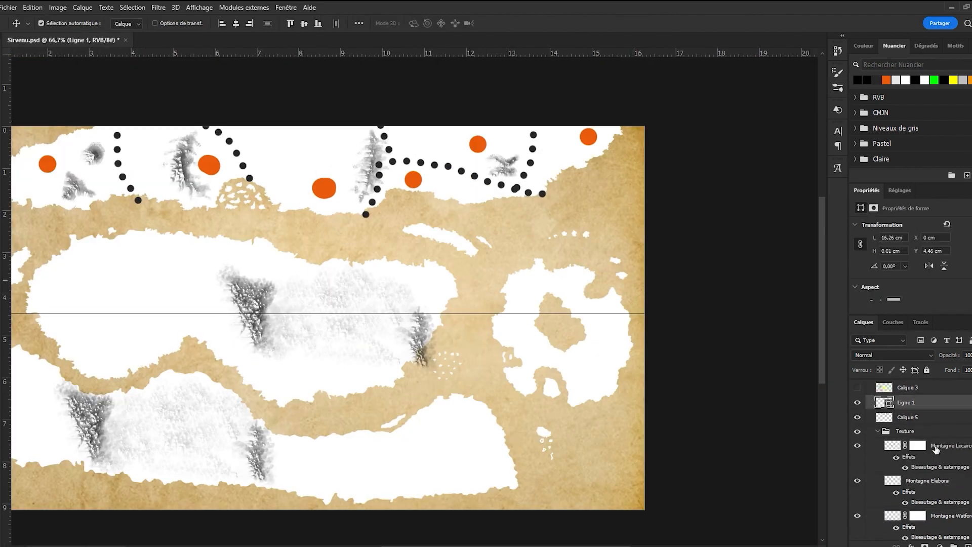
- Erase the copied mountains from the Montagne Locarce layer and paint a round mountain patch south of the ring-shaped eastern island's lake
left_click(935, 449)
key("e")
left_click_drag(415, 329, 187, 276)
key("b")
scroll(607, 312, "up", 3)
left_click(397, 375)
left_click_drag(397, 375, 419, 372)
key("ctrl+minus")
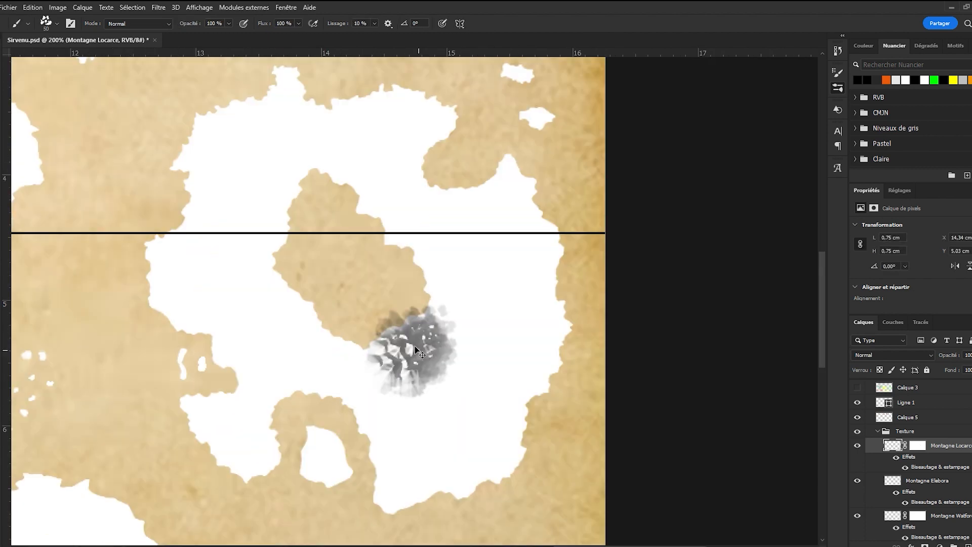
- Duplicate the Montagne Locarce layer and paint a thin mountain ridge along the elongated northeastern island
scroll(415, 350, "down", 3)
key("ctrl+j")
left_click_drag(501, 304, 291, 276)
scroll(488, 198, "up", 3)
left_click_drag(126, 256, 217, 287)
left_click_drag(91, 253, 202, 283)
scroll(522, 302, "down", 2)
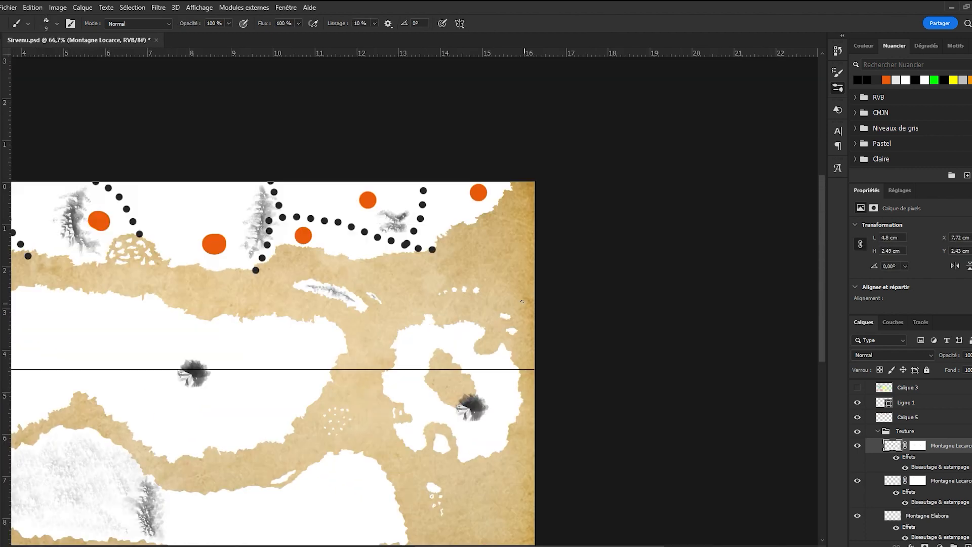
- Paint a tiny mountain on the southeastern islet and erase the duplicated mountain patch from the central continent
scroll(434, 489, "up", 3)
left_click_drag(430, 486, 438, 489)
scroll(433, 488, "down", 3)
key("e")
left_click_drag(228, 256, 246, 270)
- Rename the duplicated mountain layer as Montagne iles and save the document
double_click(950, 446)
type("Montagne iles")
key("ctrl+s")
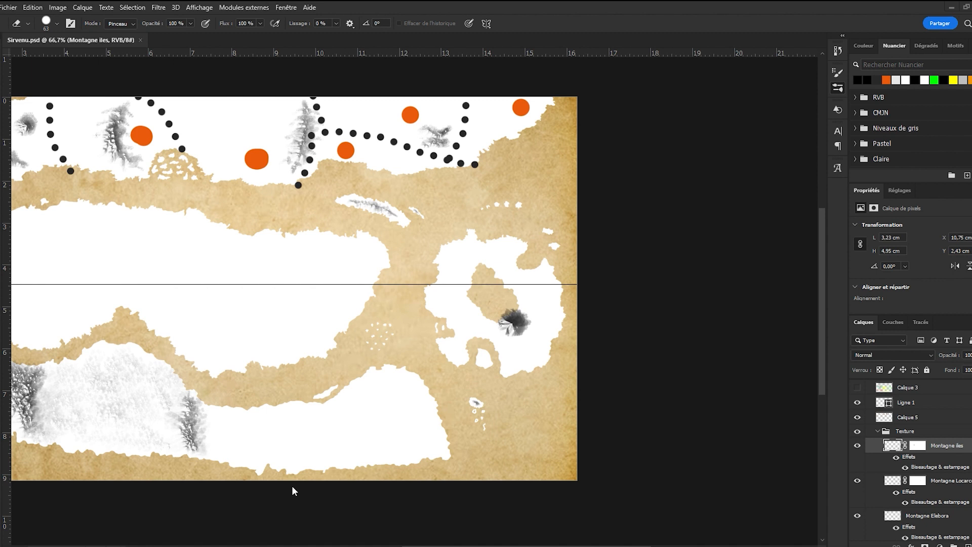
scroll(393, 512, "left", 3)
scroll(872, 459, "down", 3)
key("b")
scroll(282, 336, "up", 3)
scroll(282, 336, "down", 5)
scroll(282, 336, "left", 6)
left_click_drag(164, 335, 200, 351)
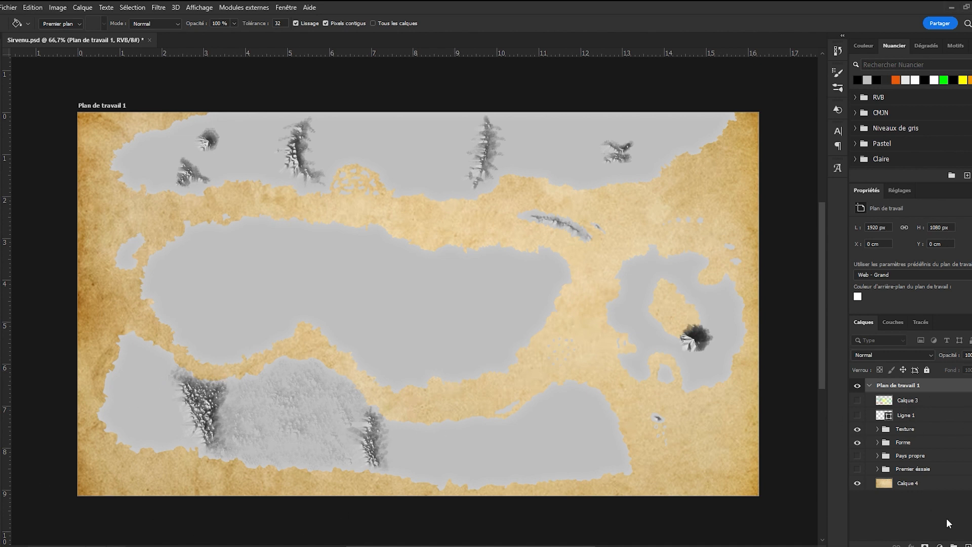
- Create a new layer between the Texture and Forme groups and fill it with rendered clouds
key("ctrl+shift+alt+n")
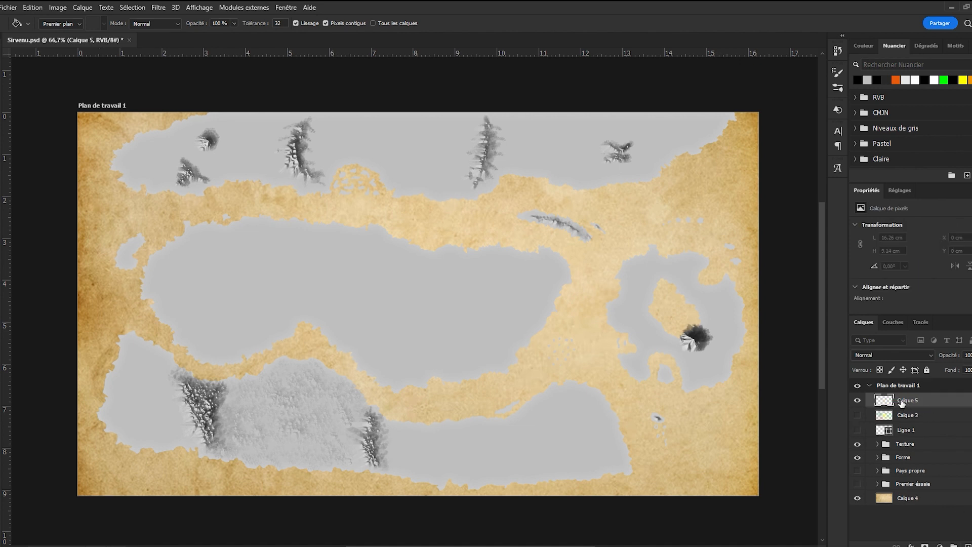
left_click_drag(904, 407, 903, 451)
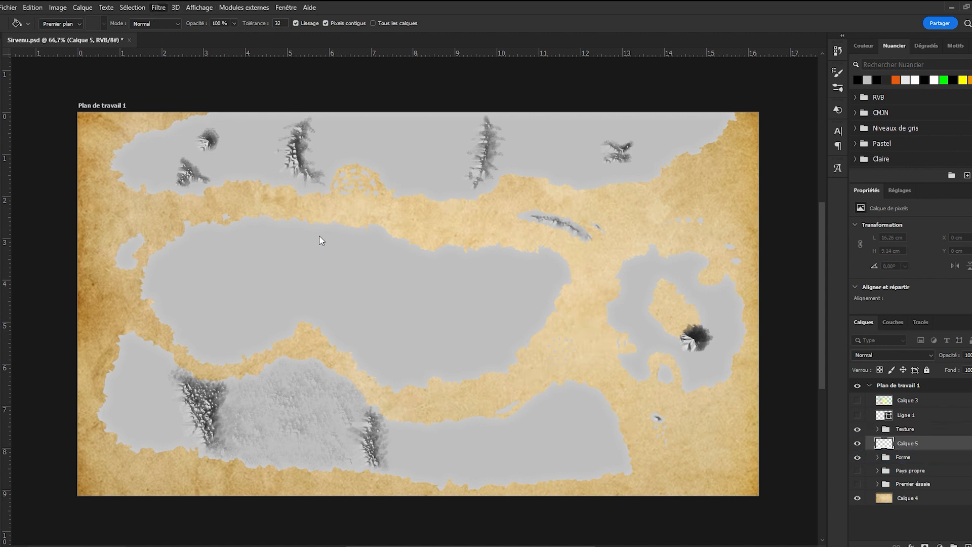
key("ctrl+f")
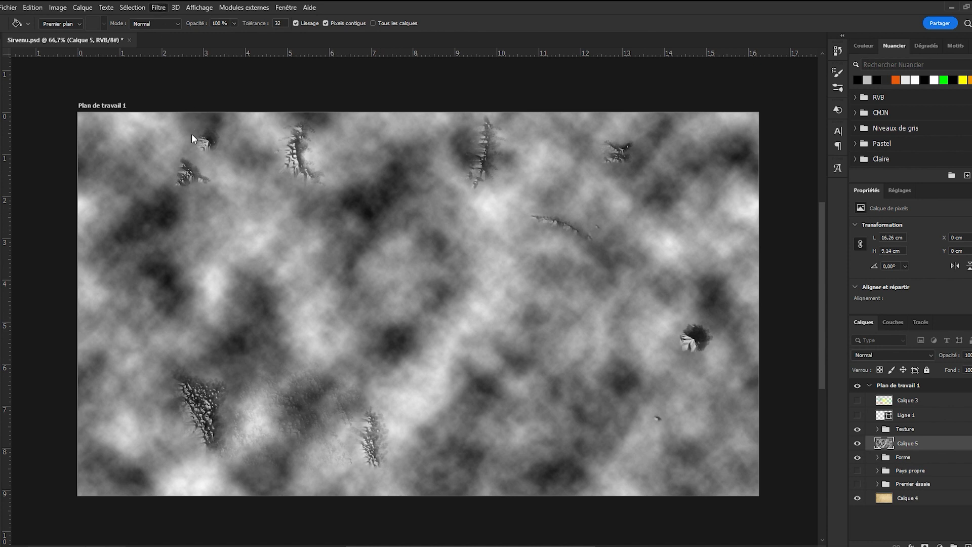
key("h")
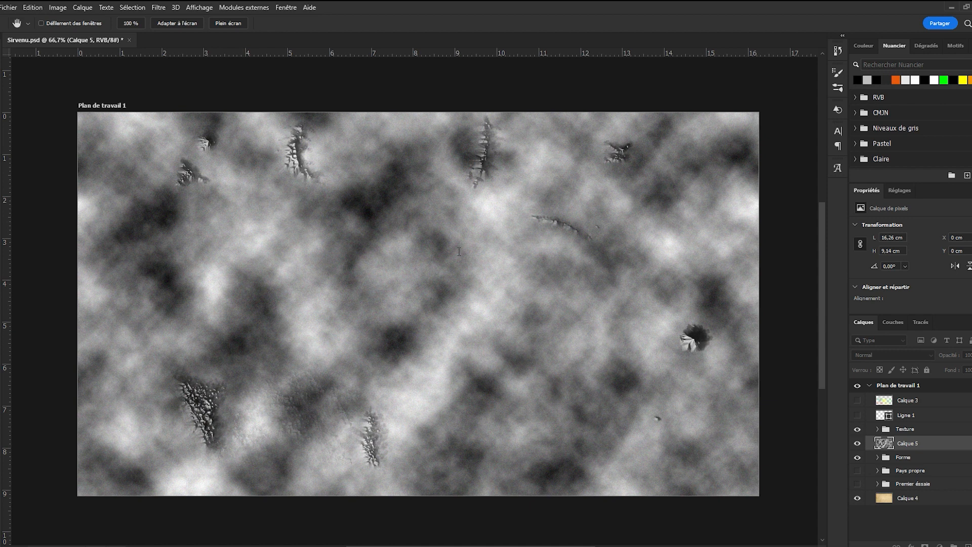
key("g")
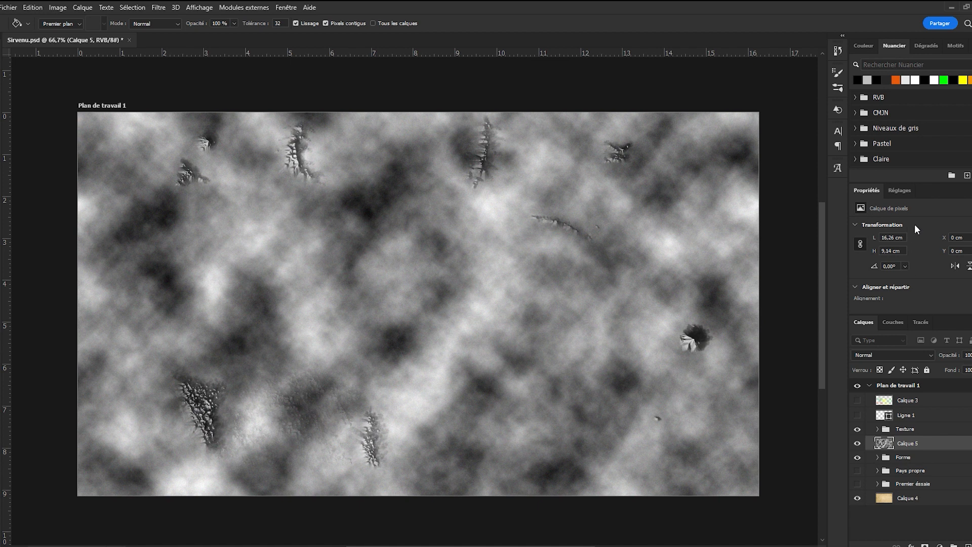
- Clip the cloud layer to the Forme group in Superposition mode with a layer mask, and compare the map with and without it
key("ctrl+alt+g")
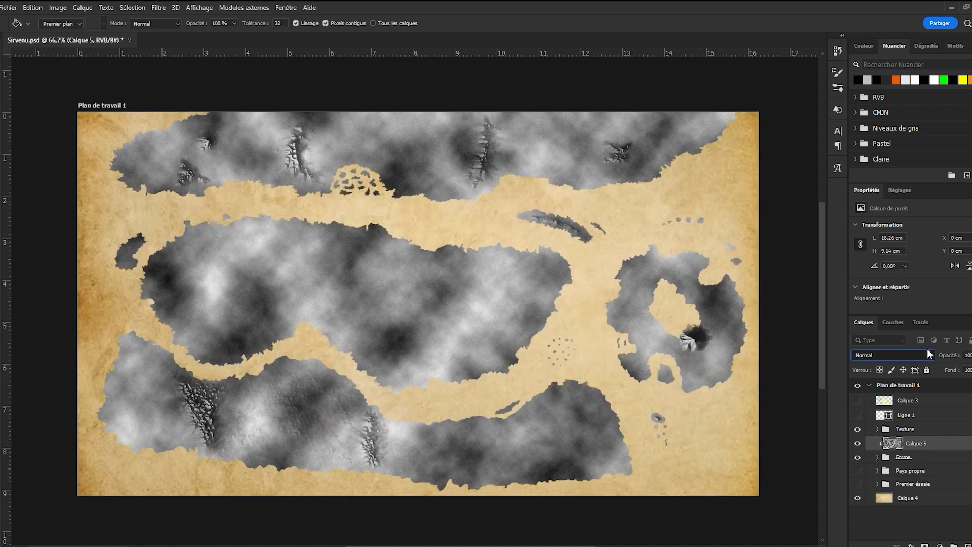
left_click(885, 371)
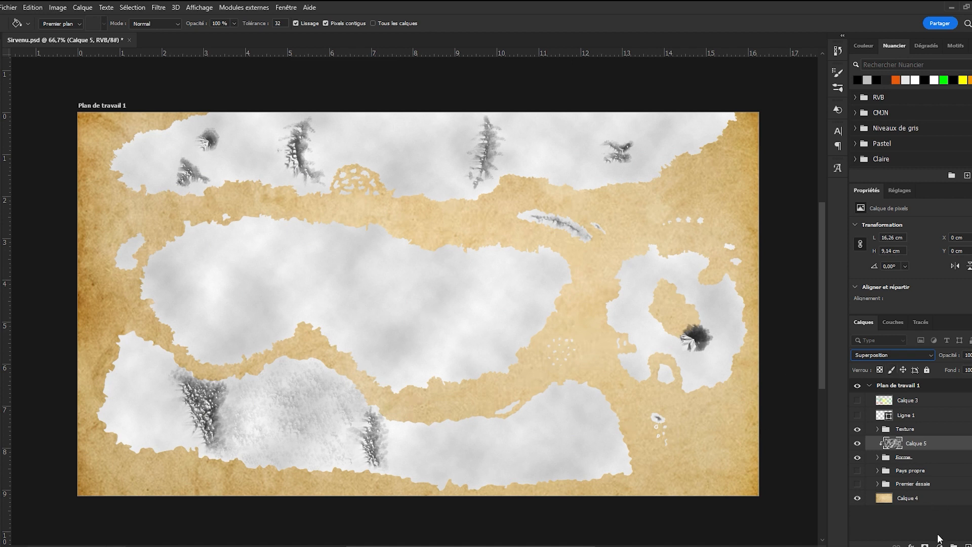
left_click(924, 545)
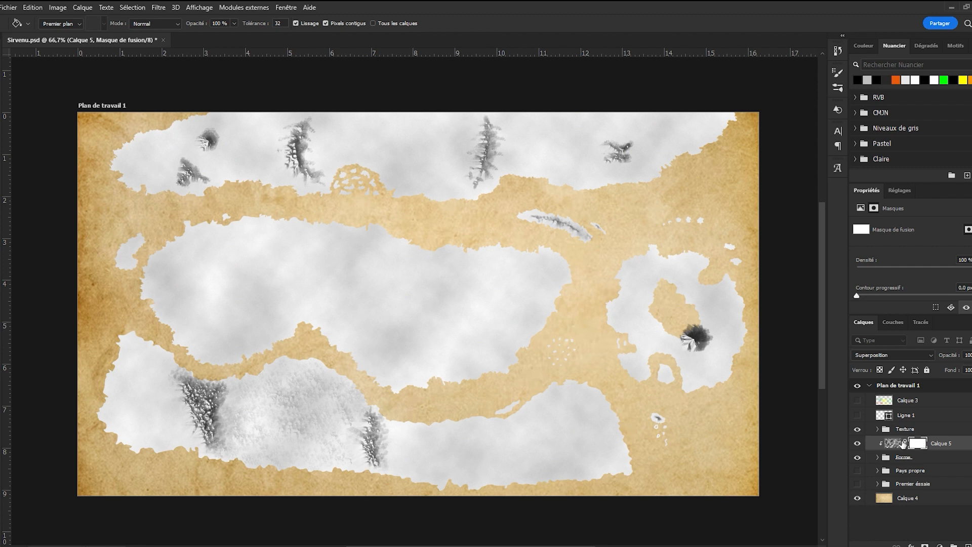
left_click(856, 443)
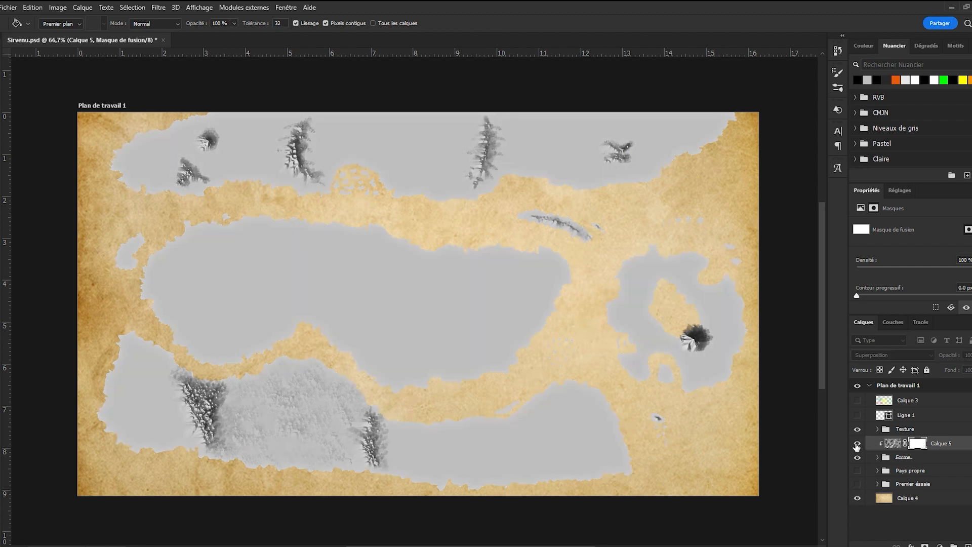
left_click(857, 442)
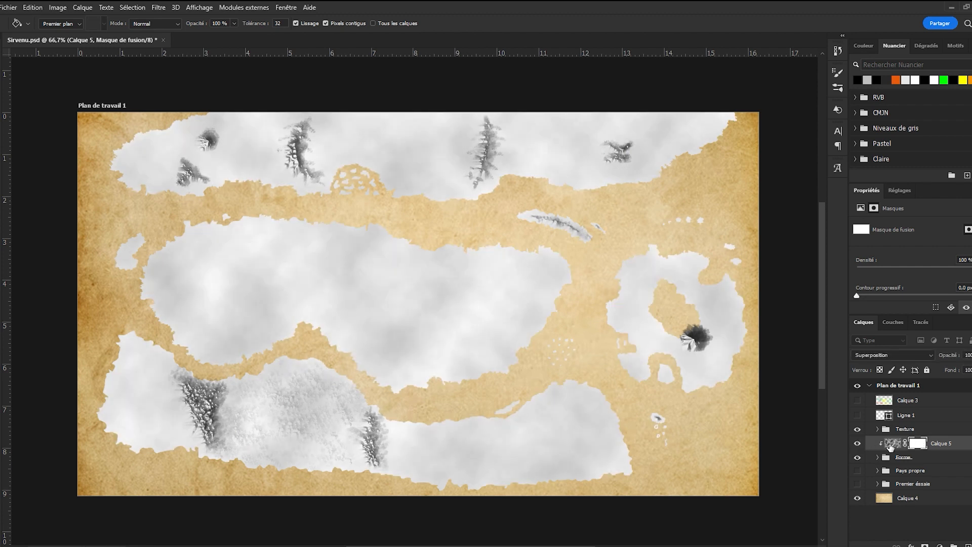
- Move the cloud layer Calque 5 into the Forme group above Fond 3 and clip it to Fond 3
left_click(857, 443)
left_click_drag(895, 426, 898, 471)
left_click(878, 457)
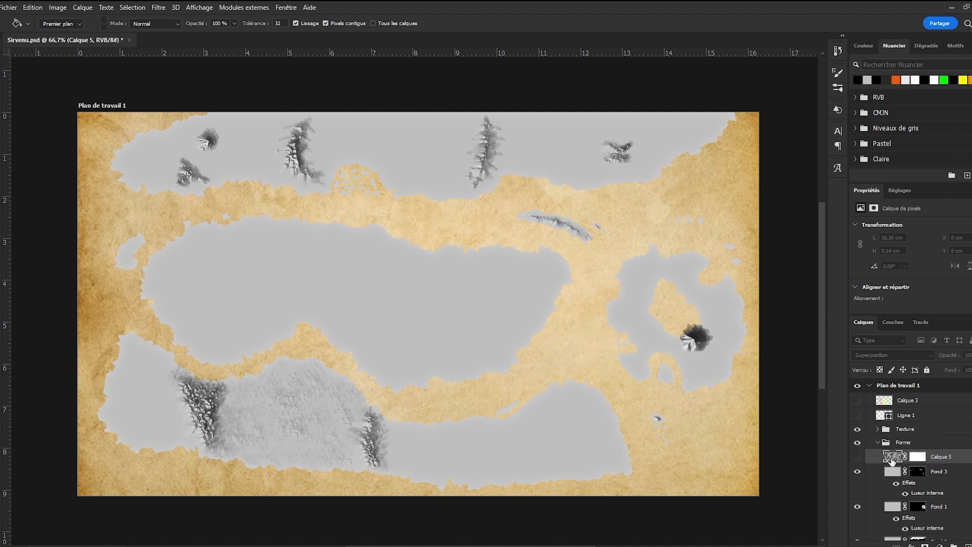
left_click(857, 456)
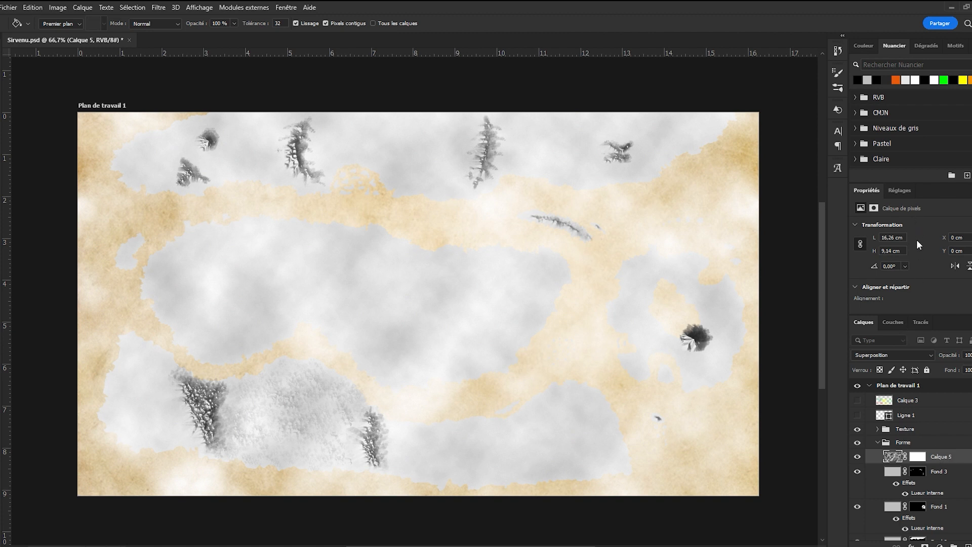
key("ctrl+alt+g")
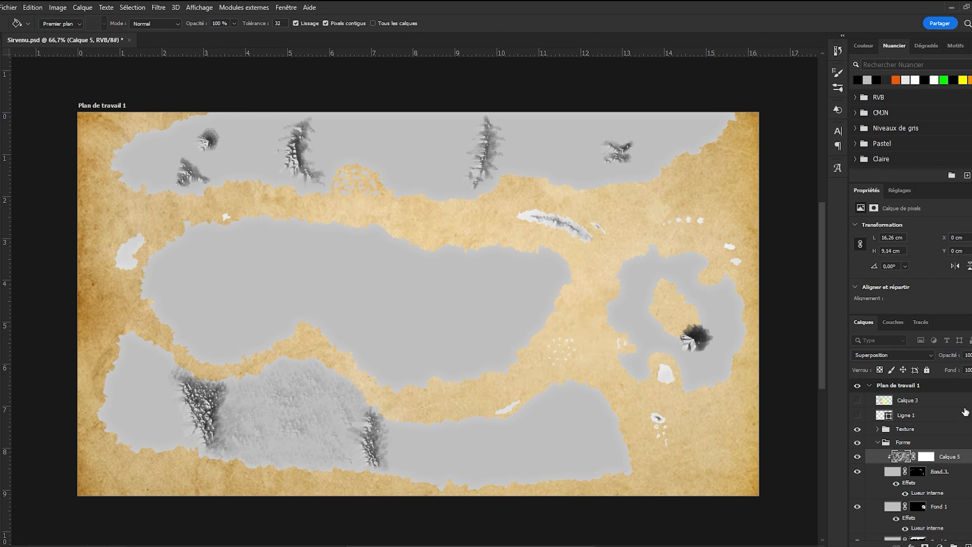
- Try extra masks on the clipped cloud layer Calque 5, then remove all its masks
left_click(924, 544)
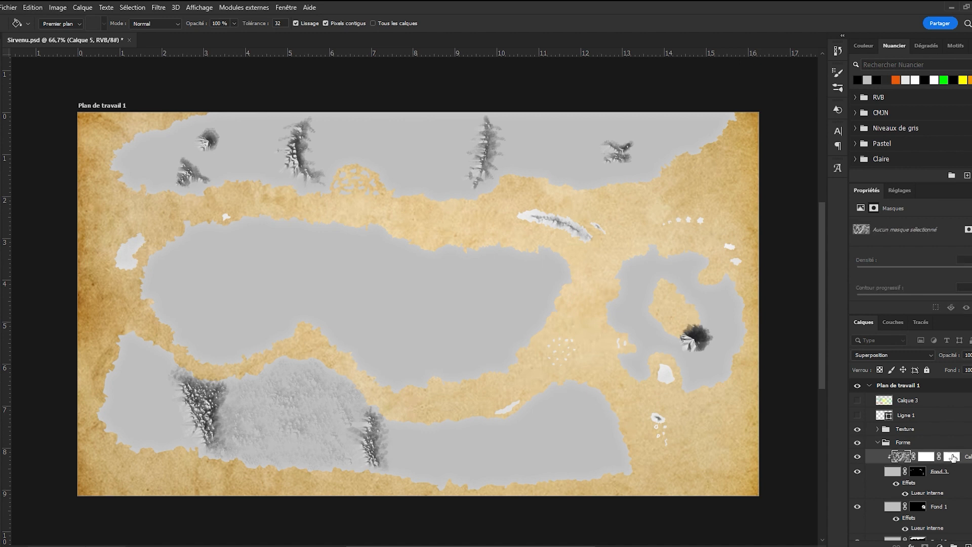
left_click(925, 457)
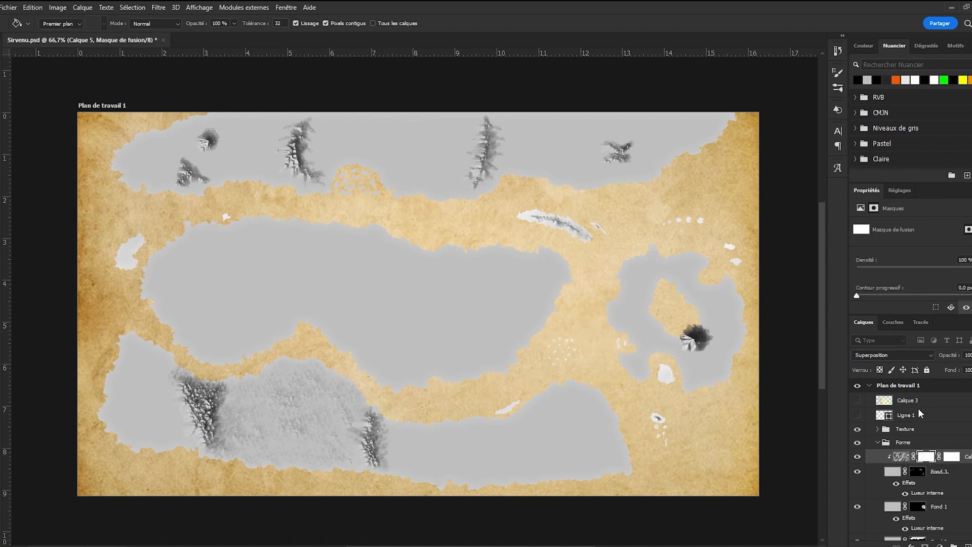
key("Delete")
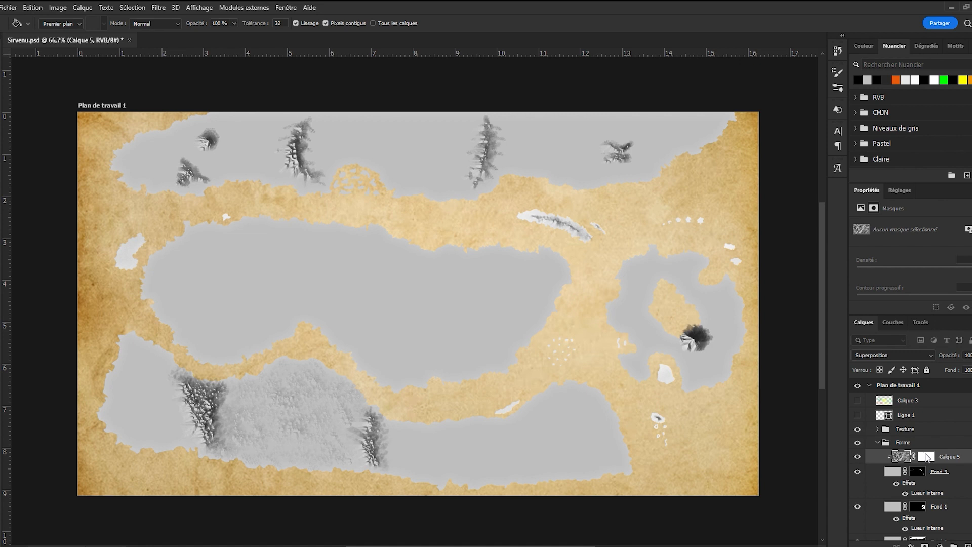
left_click(922, 458, "shift")
left_click(924, 458, "shift")
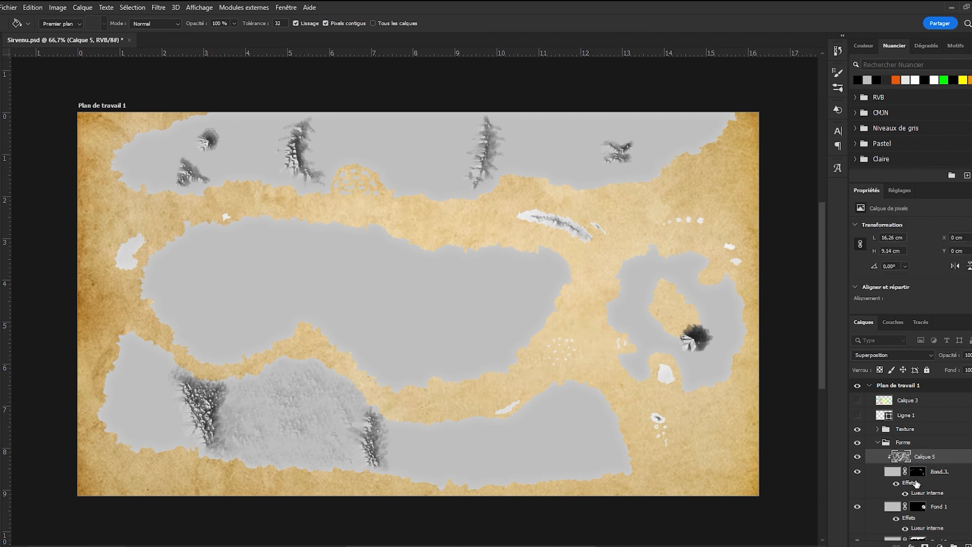
left_click(925, 456)
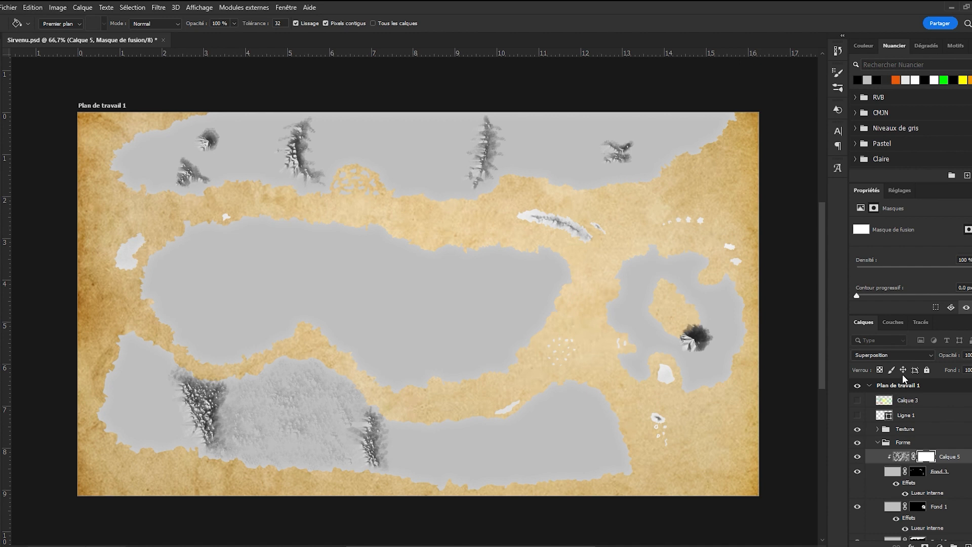
key("Delete")
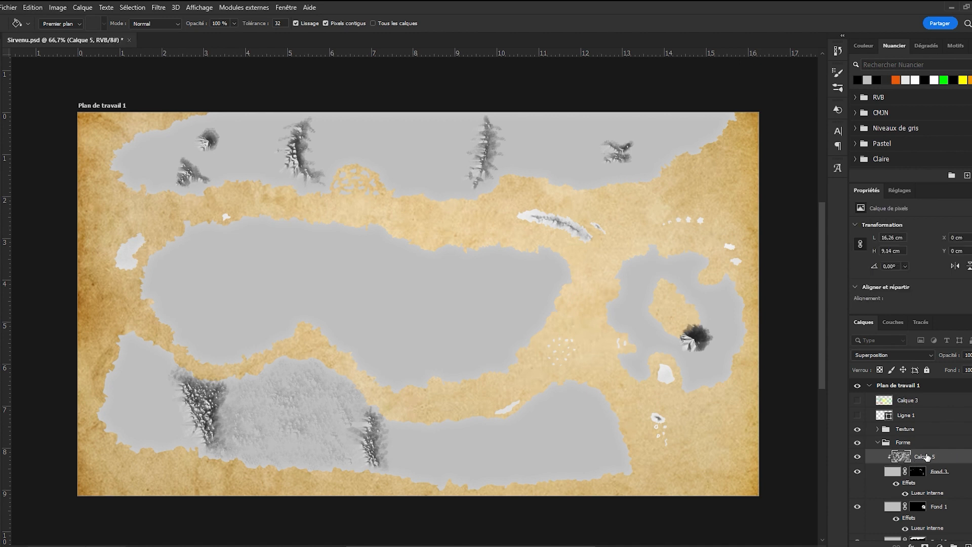
- Delete the cloud layer Calque 5, look through the Forme group's layers and collapse the group
key("Delete")
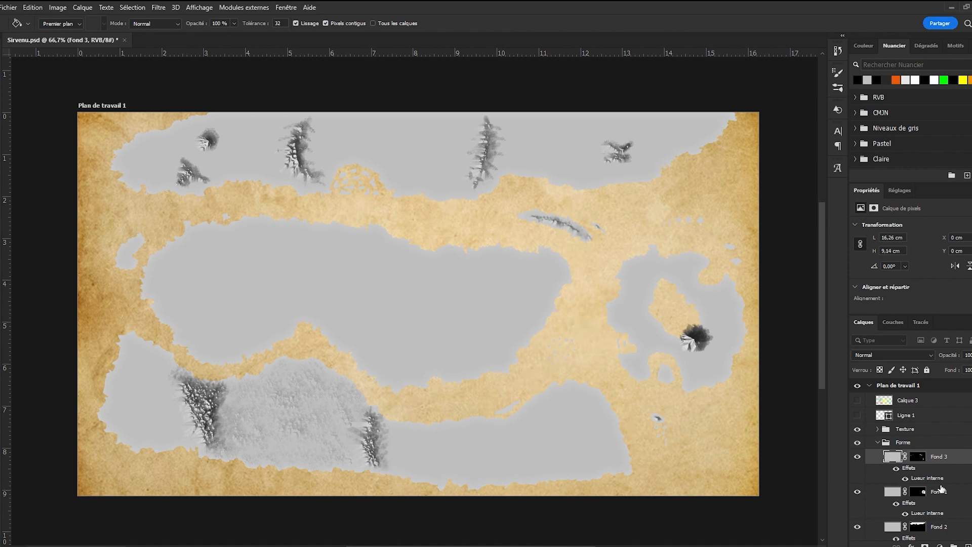
scroll(941, 489, "down", 2)
scroll(941, 489, "up", 2)
scroll(936, 487, "down", 3)
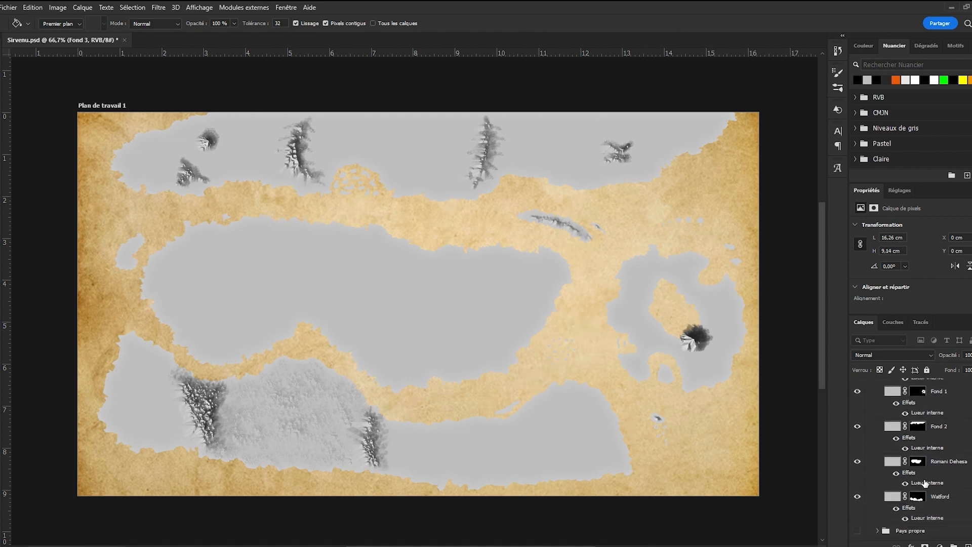
scroll(924, 484, "up", 3)
left_click(877, 444)
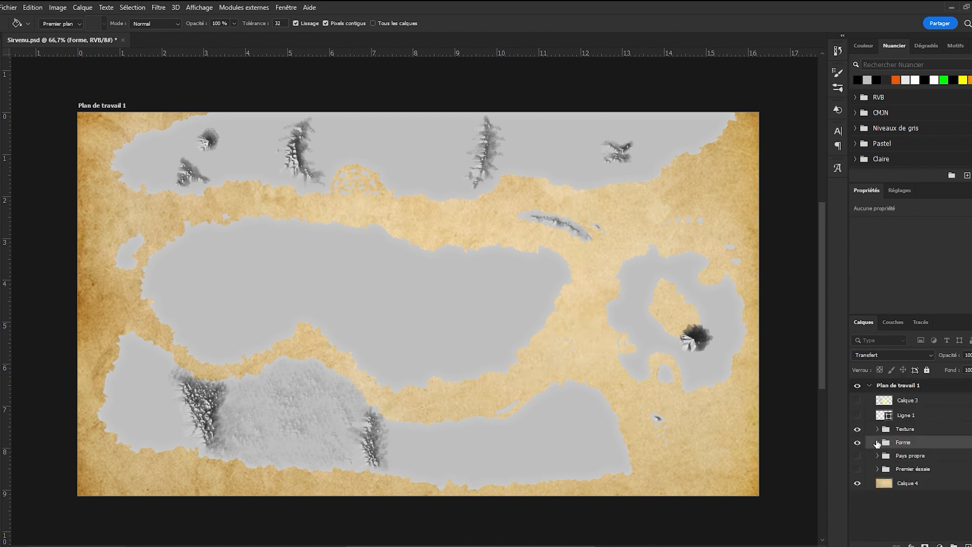
- Create a new empty layer above the Forme group and clip it to the group, undoing the layer mask added to it
left_click(966, 545)
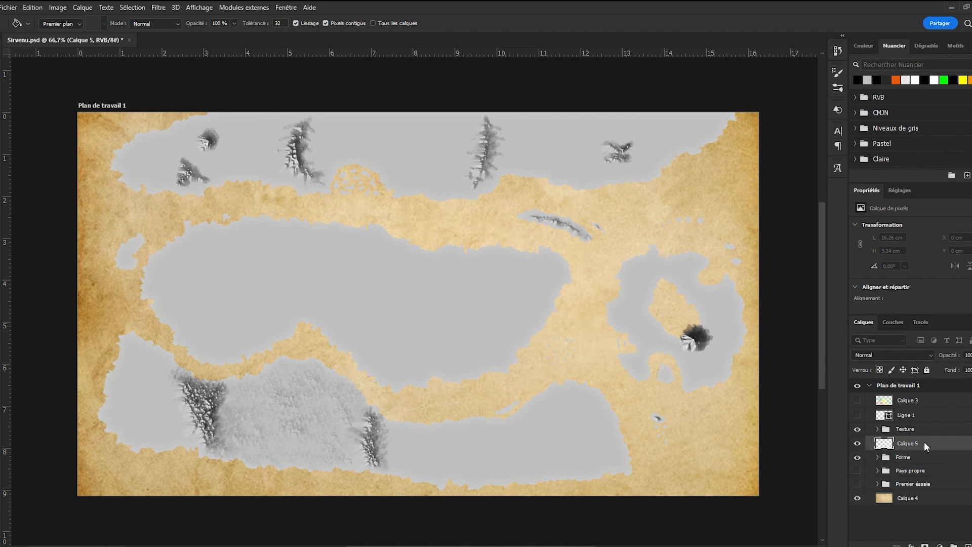
key("ctrl+alt+g")
left_click(924, 545)
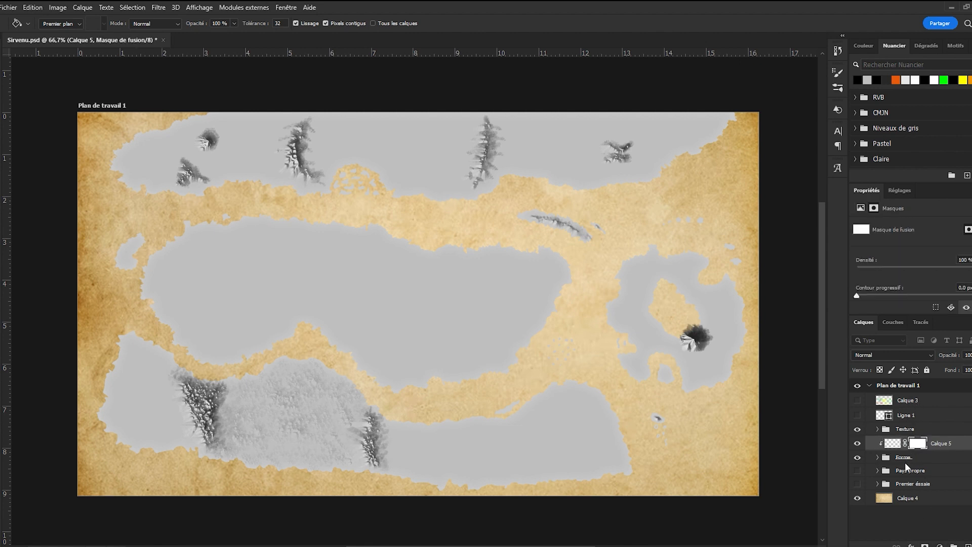
key("ctrl+z")
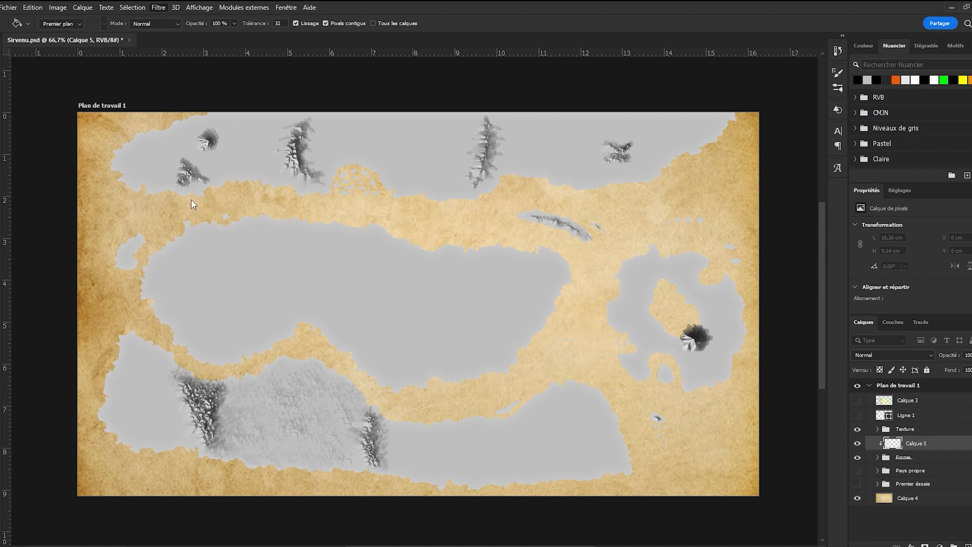
- Fill the clipped Calque 5 layer with rendered clouds and add a white layer mask to it
key("ctrl+alt+f")
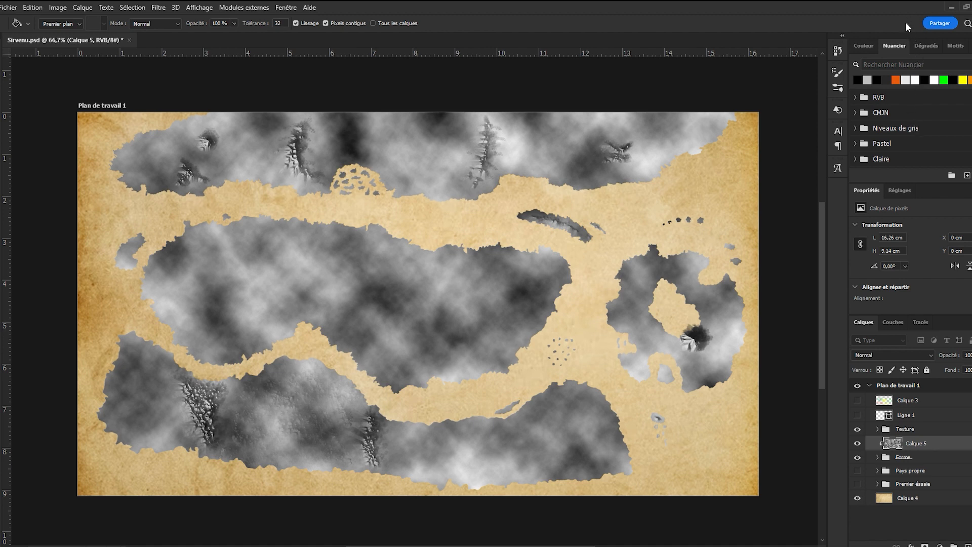
key("h")
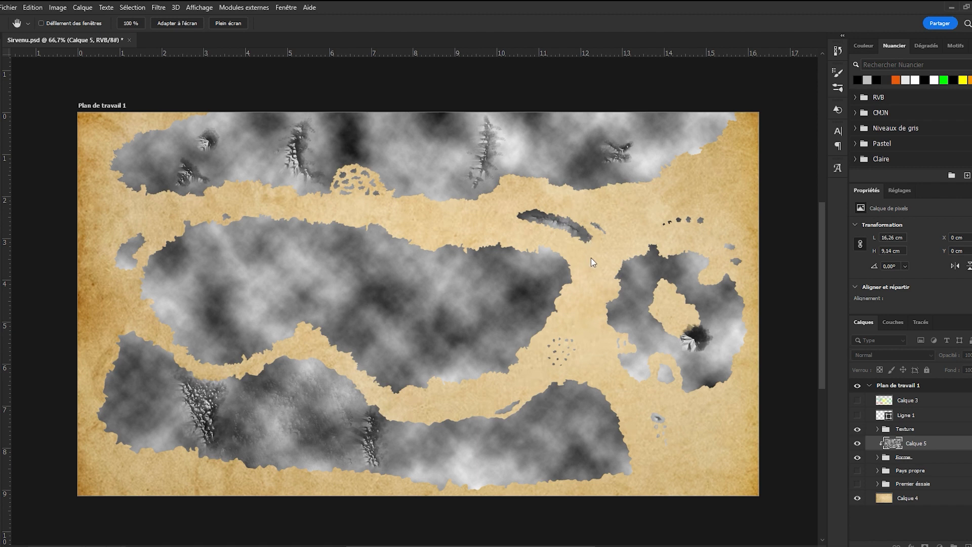
key("g")
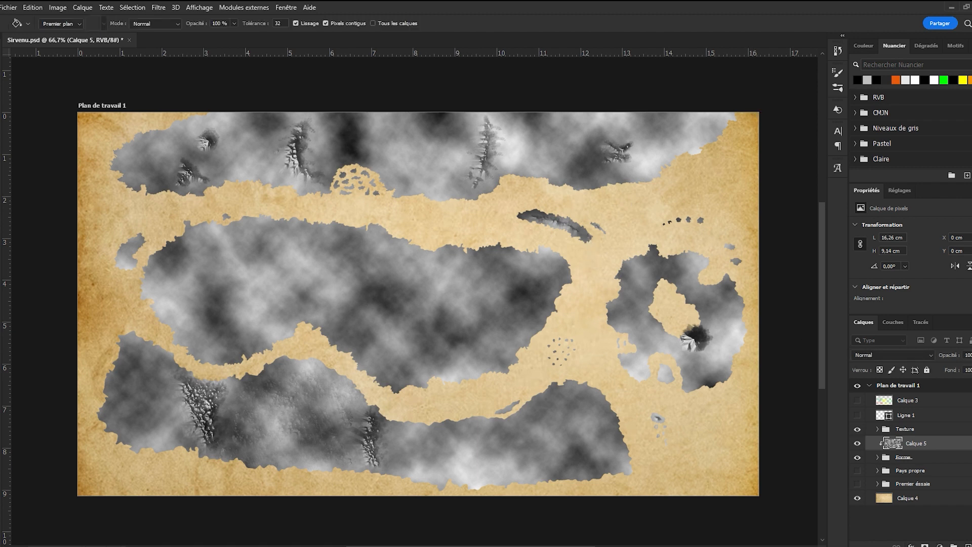
left_click(924, 544)
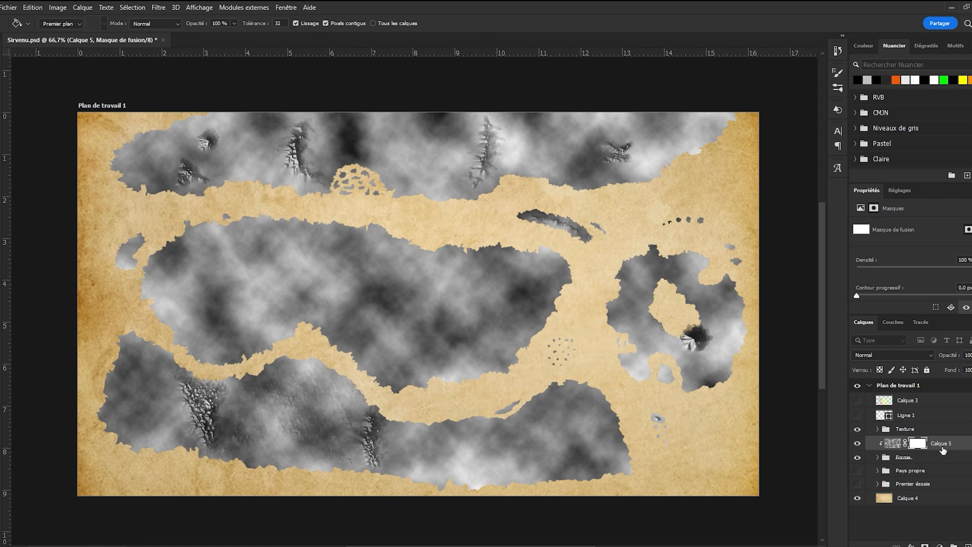
- Undo the white layer mask added to the clipped cloud layer Calque 5
key("ctrl+z")
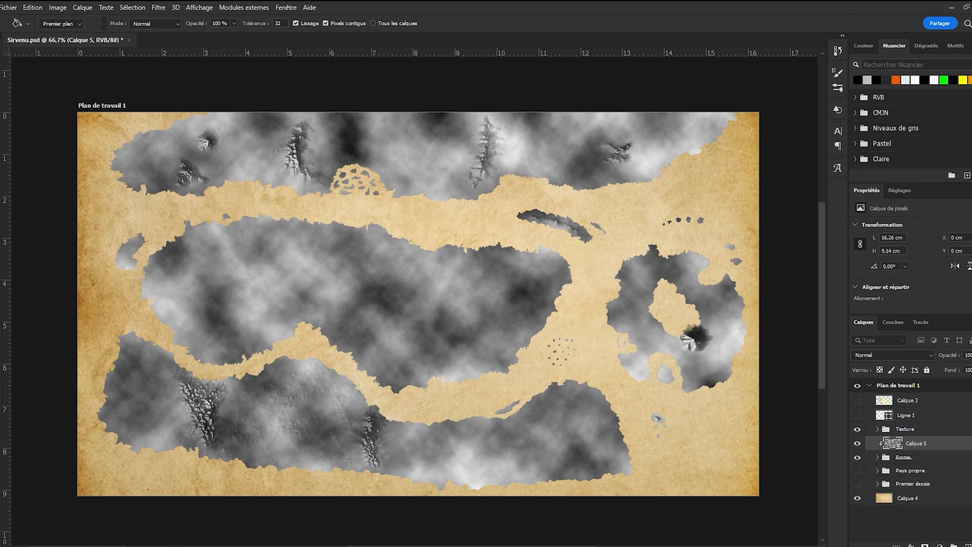
- Try loading the Fond 3 mask as a selection for Calque 5, then clear the selection and collapse the Forme group
left_click(878, 457)
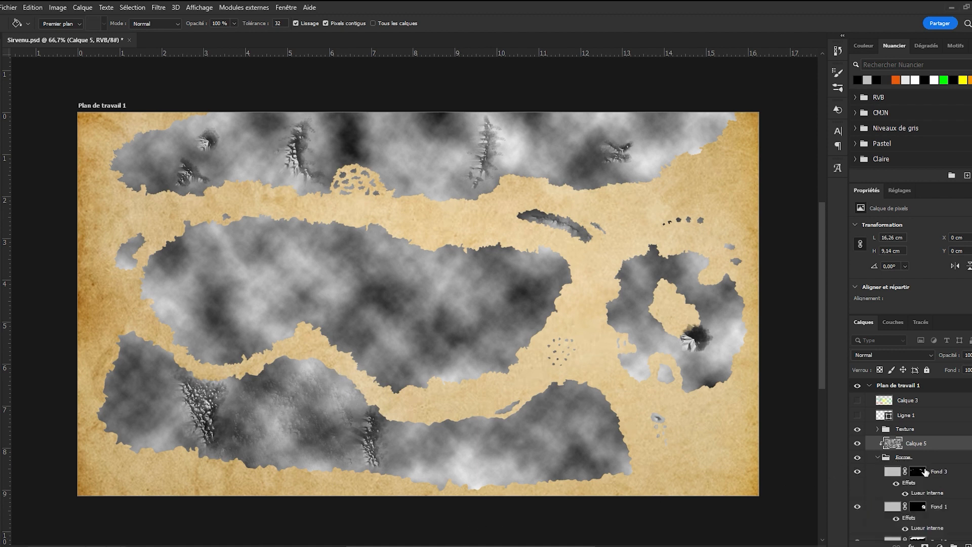
left_click(918, 472)
left_click(905, 471)
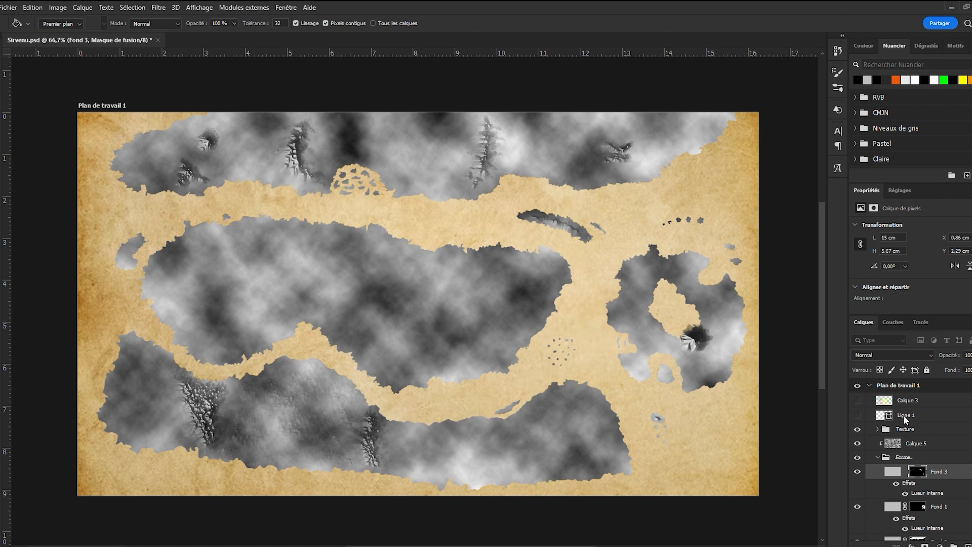
key("ctrl+shift+d")
left_click(892, 443)
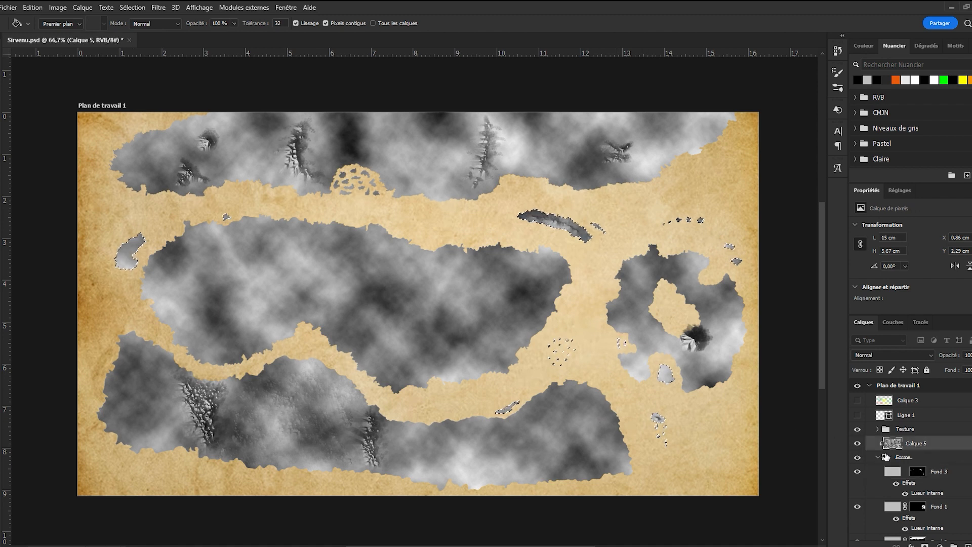
left_click(0, 104)
left_click(261, 268)
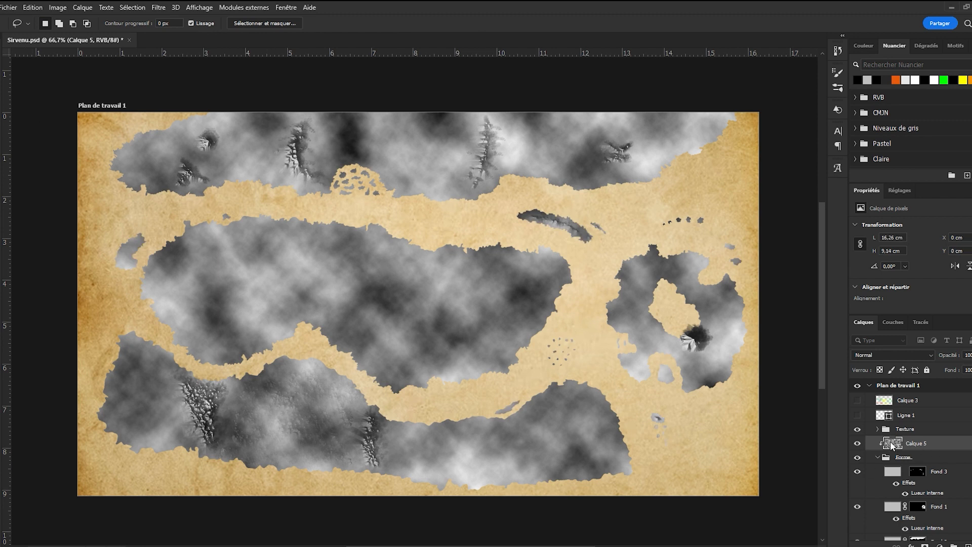
key("ctrl+a")
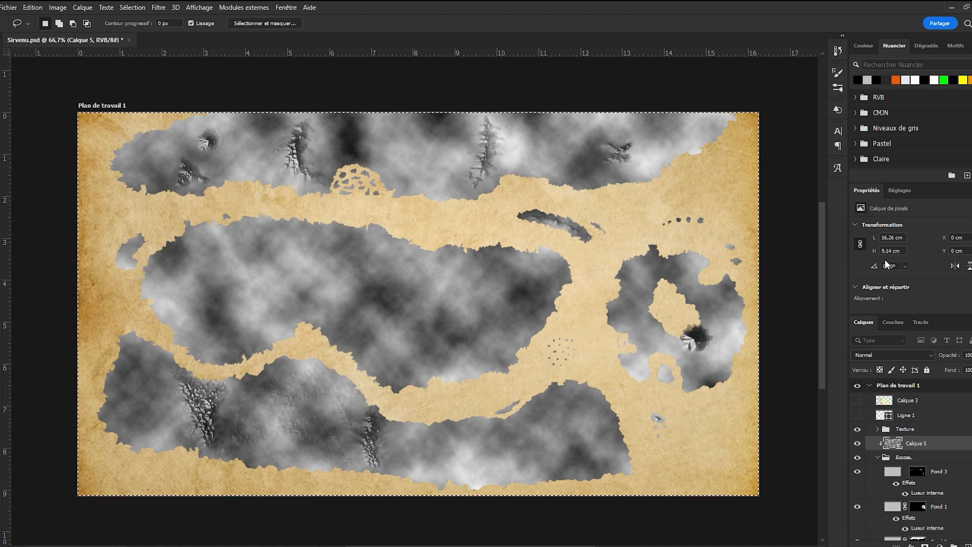
key("ctrl+d")
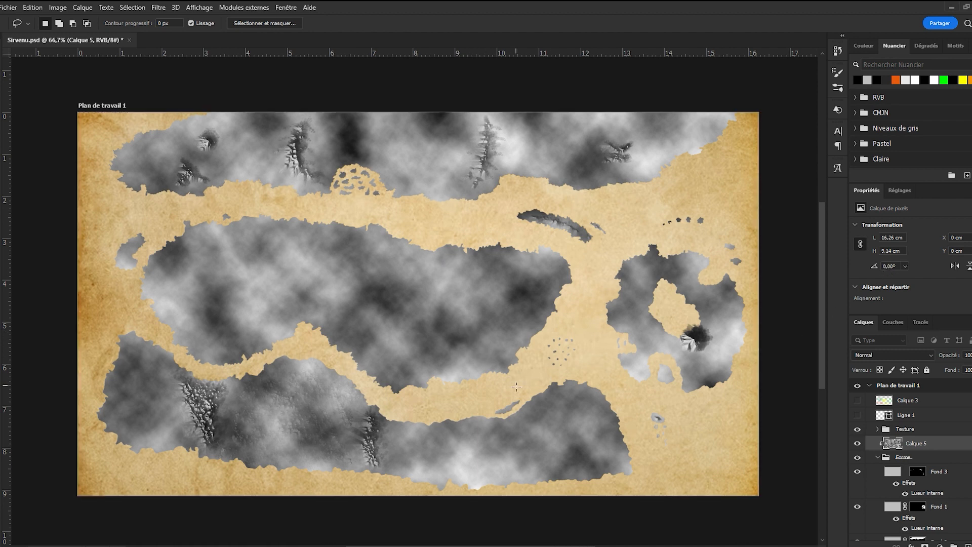
left_click(878, 457)
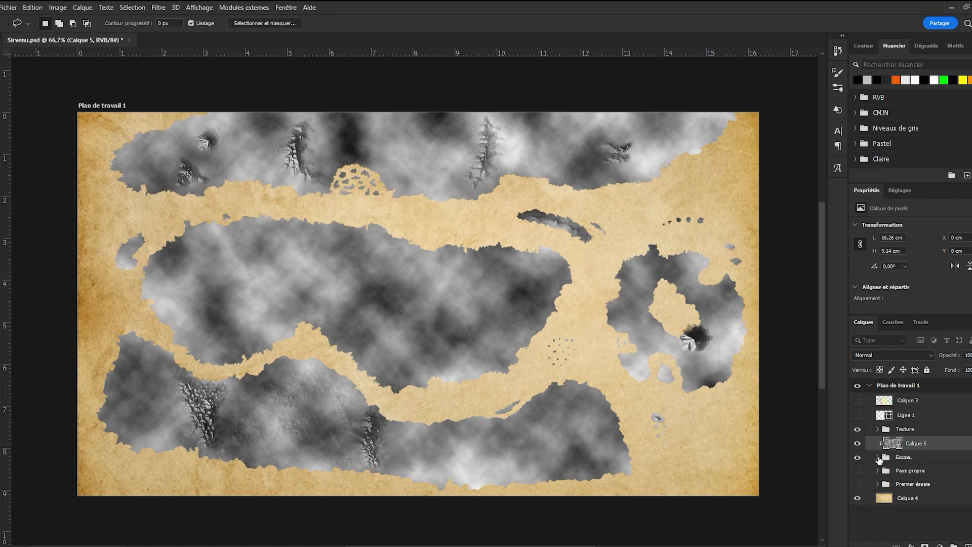
- Merge all the land layers in the Forme group, from Fond 3 through Watford, into a single layer
key("w")
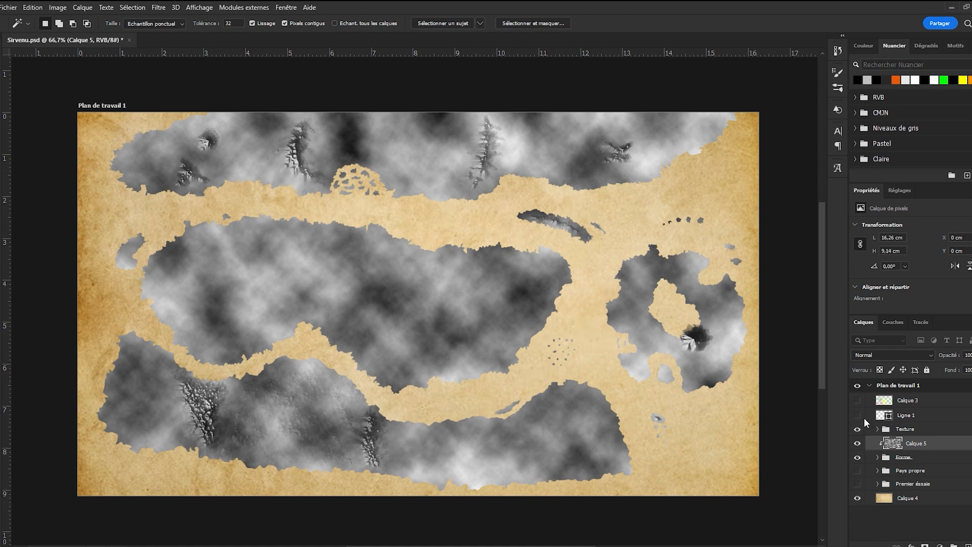
left_click(879, 457)
left_click(950, 471)
scroll(947, 481, "down", 4)
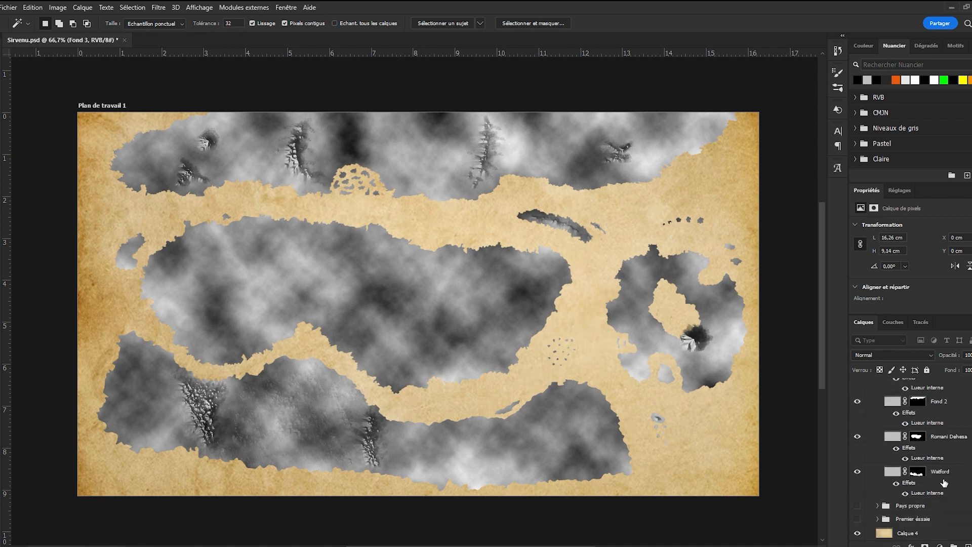
left_click(944, 471, "shift")
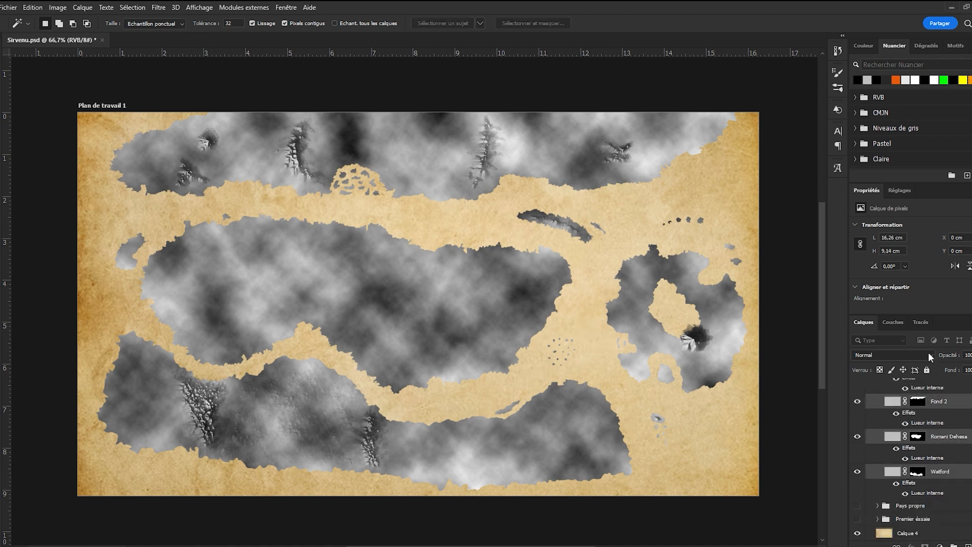
key("ctrl+e")
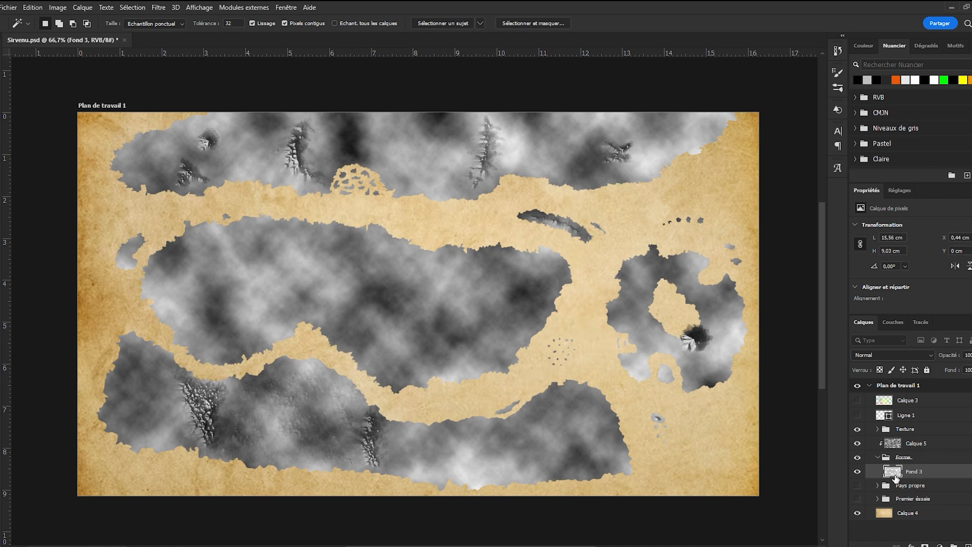
- Rename the merged land layer in the Forme group as Map
left_click(857, 471)
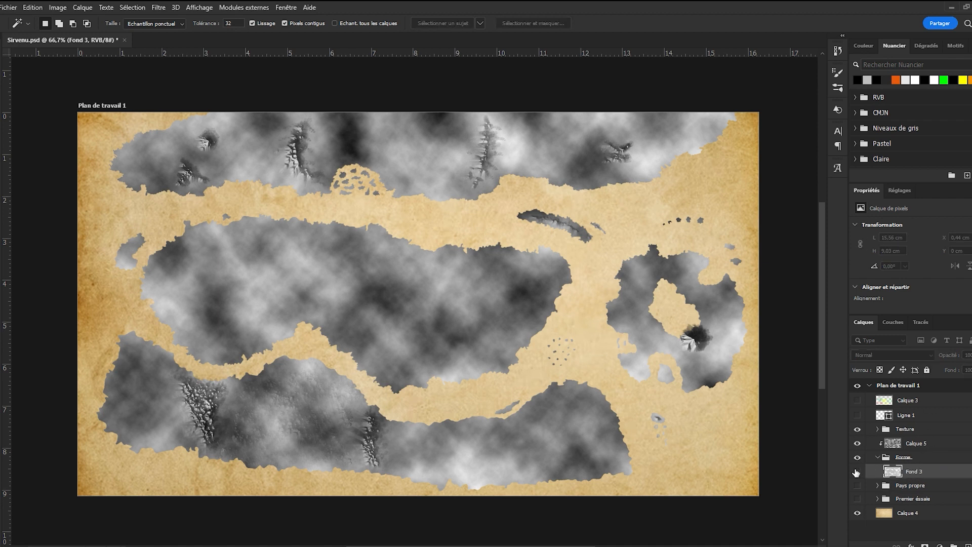
left_click(856, 471)
double_click(913, 471)
type("Base")
key("Return")
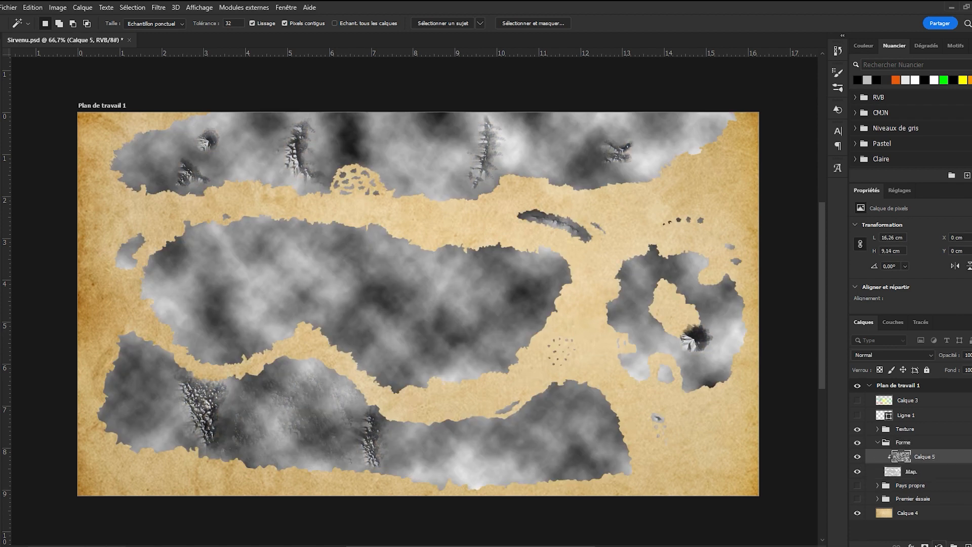